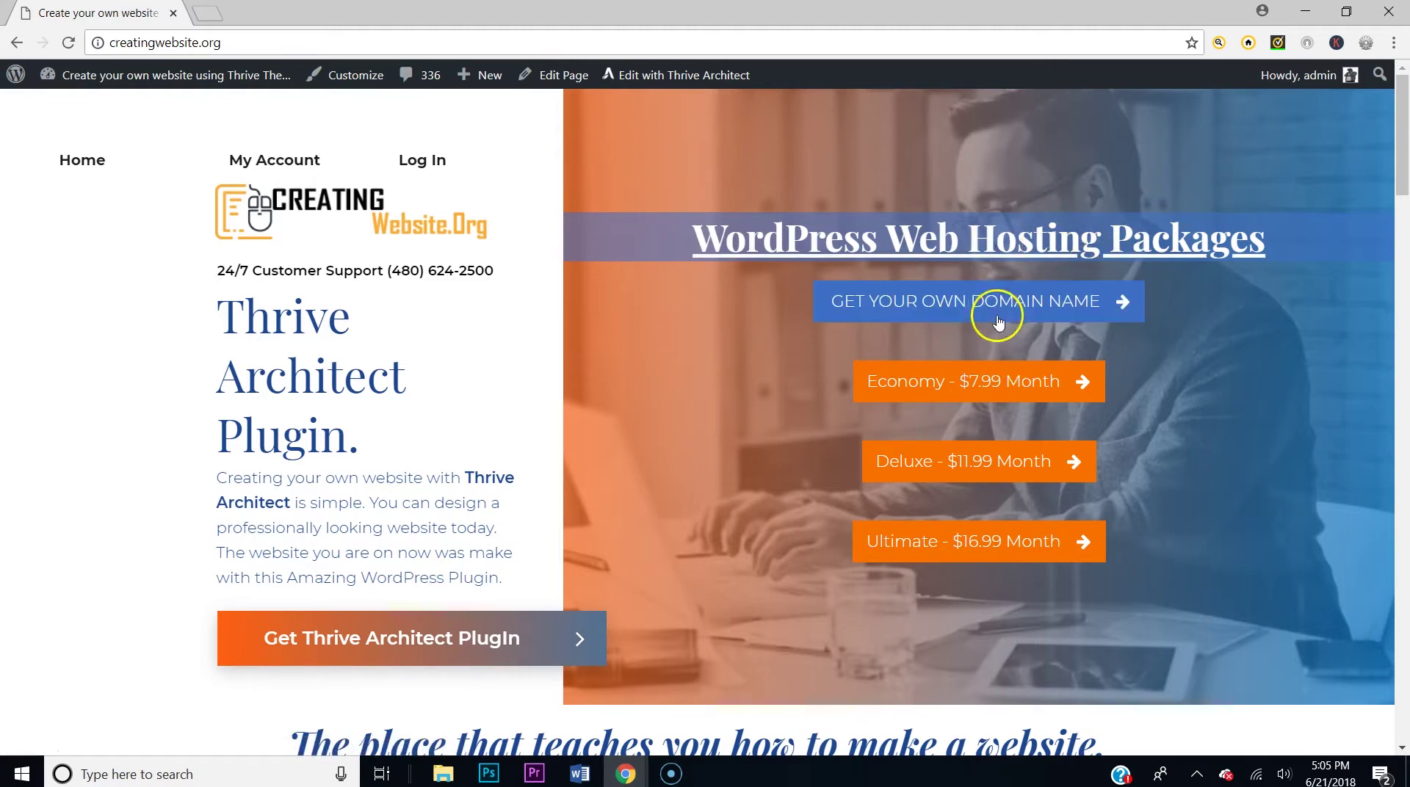
# Examine the hover effects of the hosting package buttons and the feature-column arrow buttons on the homepage
pyautogui.scroll(-3, 984, 455)
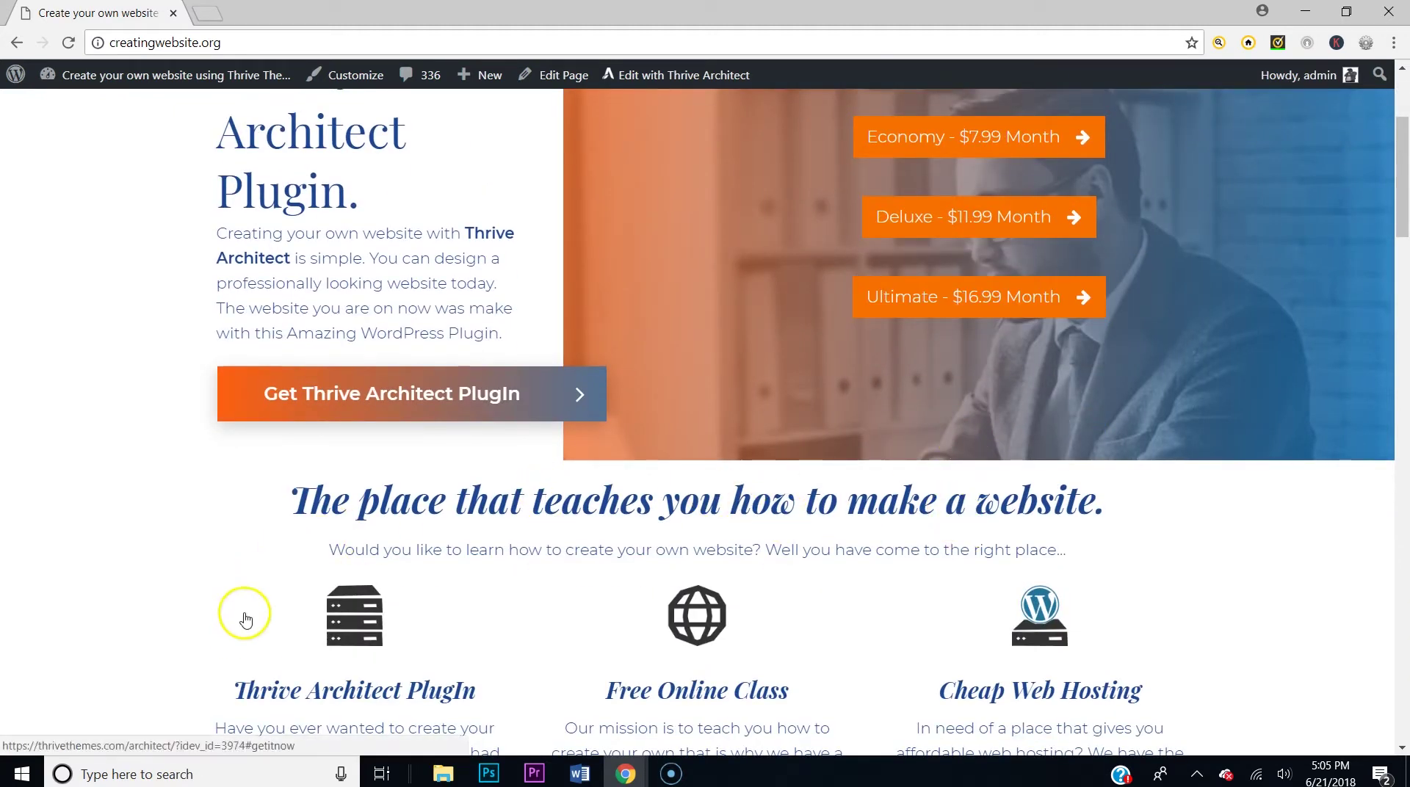
pyautogui.scroll(-2, 249, 615)
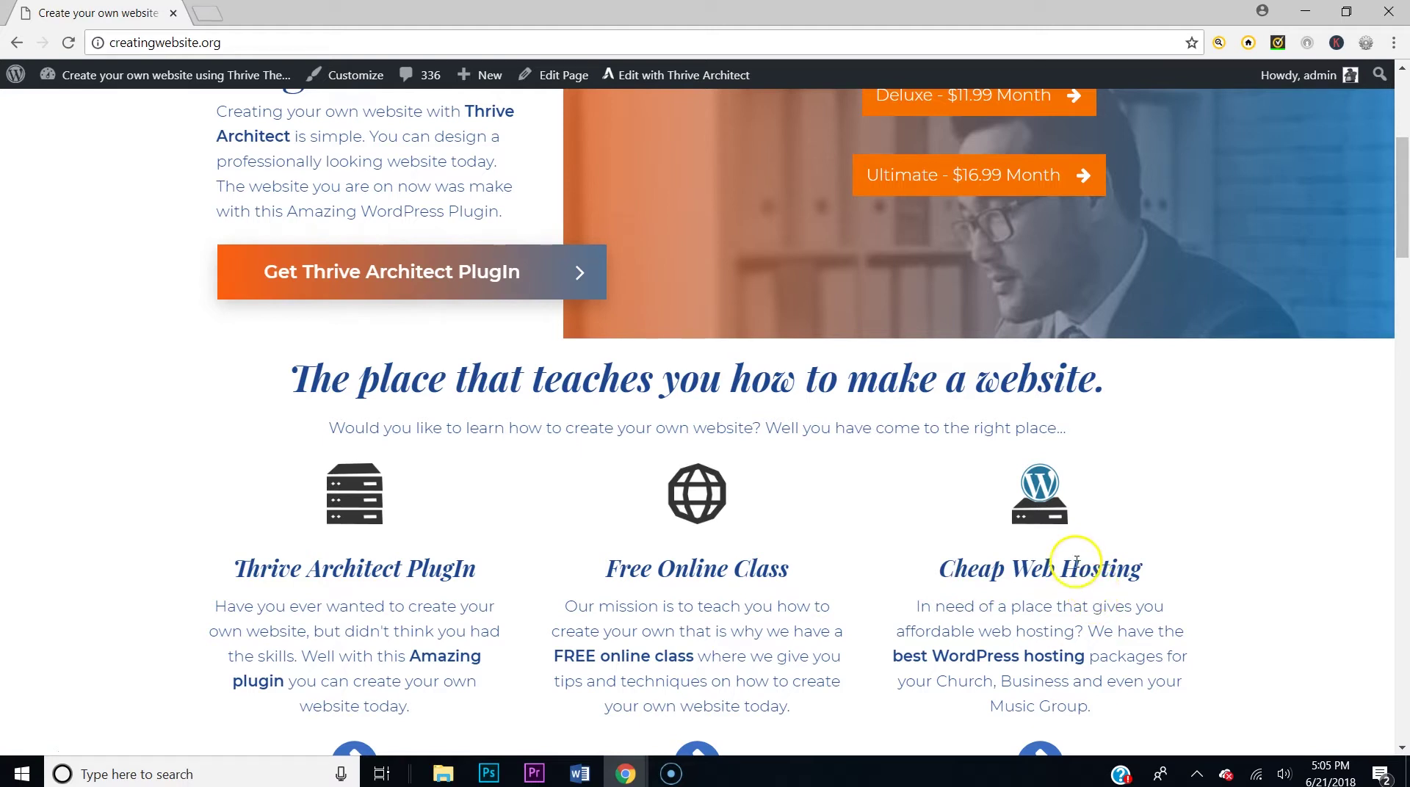
pyautogui.scroll(-6, 1076, 562)
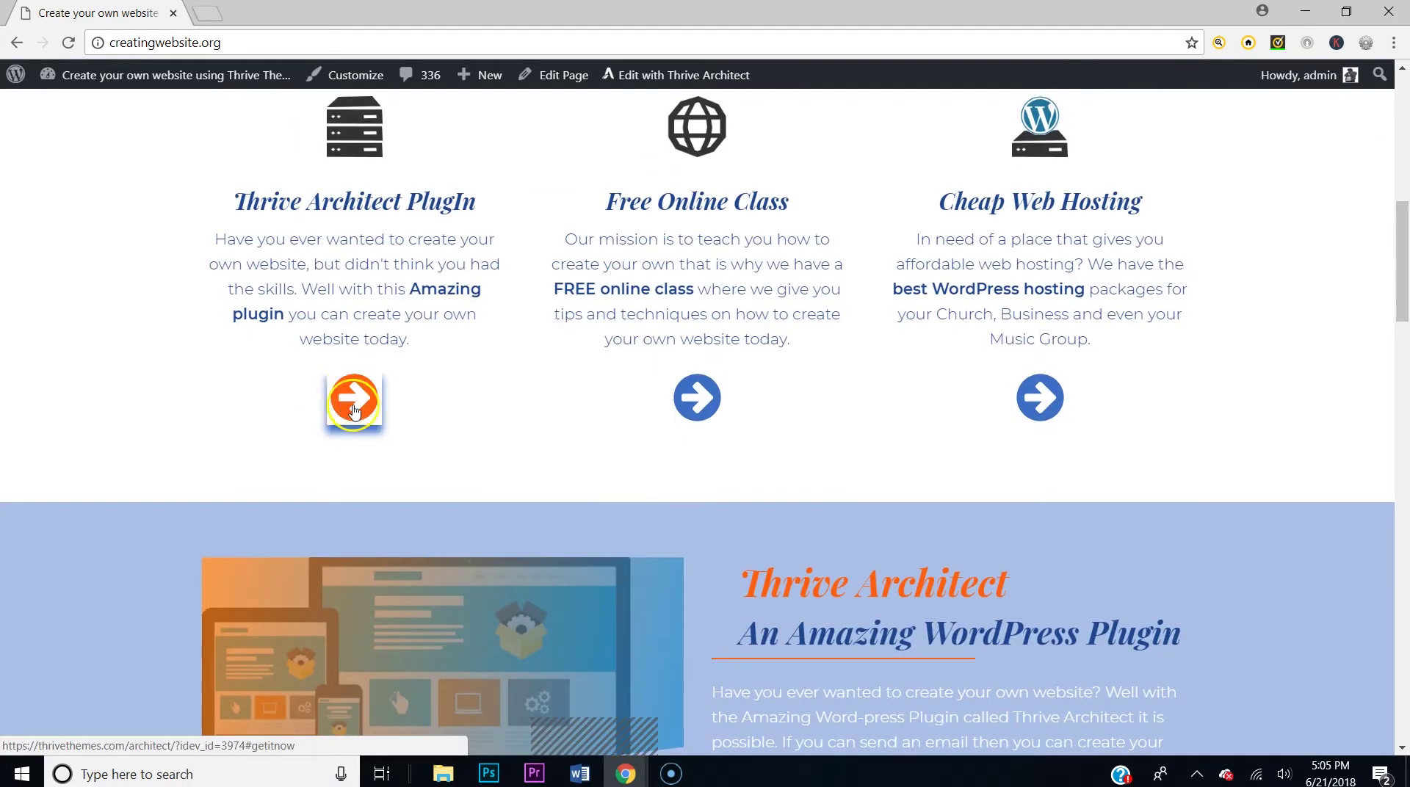
pyautogui.click(1025, 386)
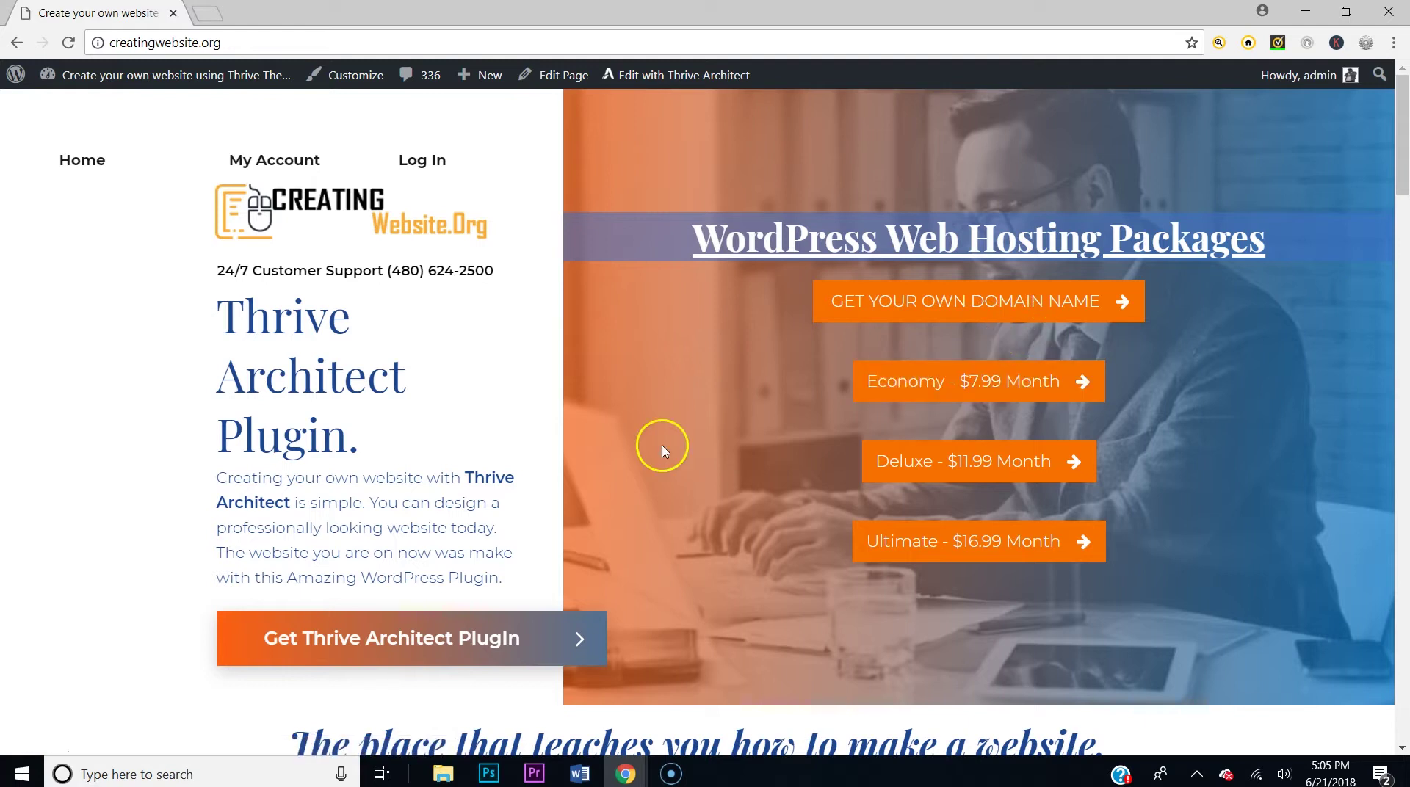
pyautogui.scroll(-3, 662, 447)
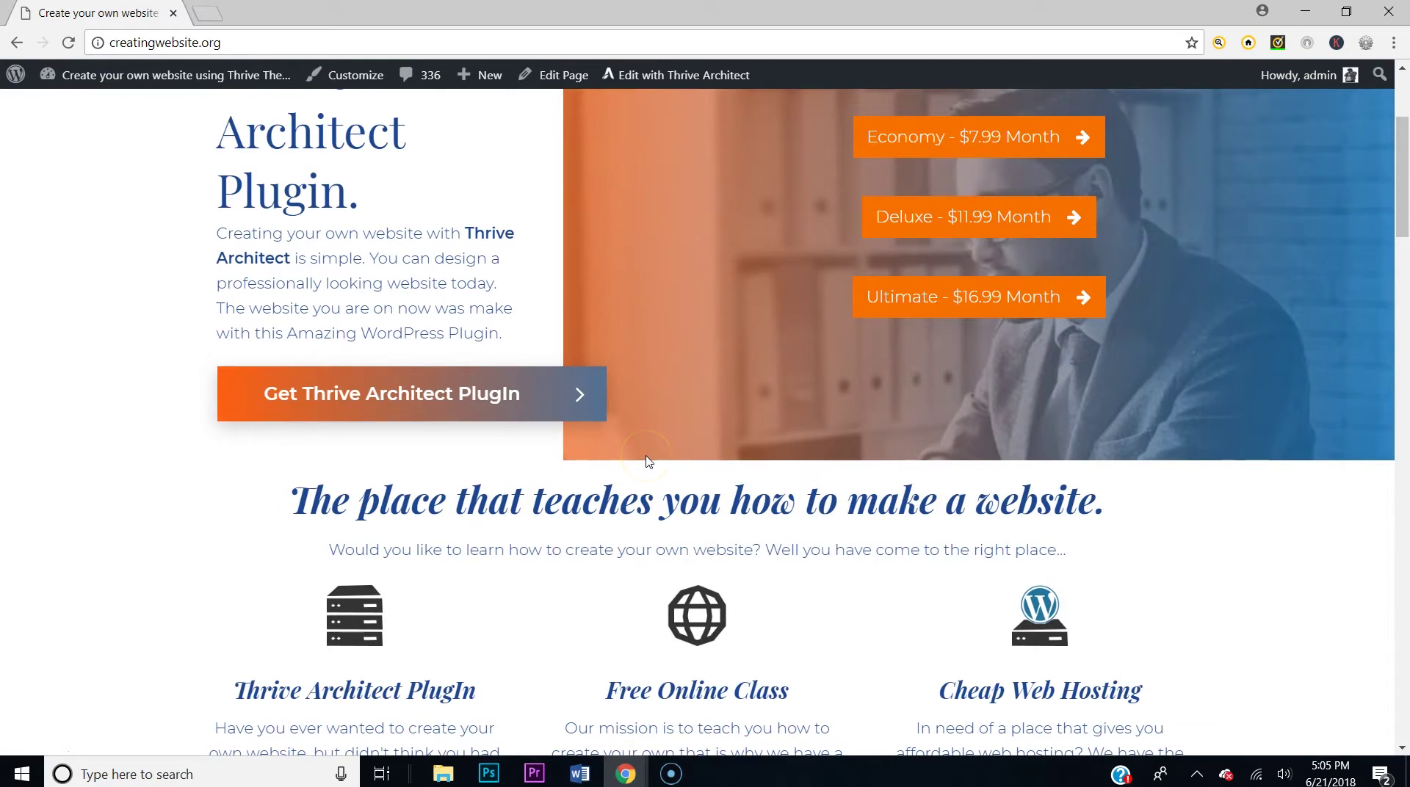
pyautogui.scroll(-8, 650, 466)
pyautogui.scroll(2, 573, 475)
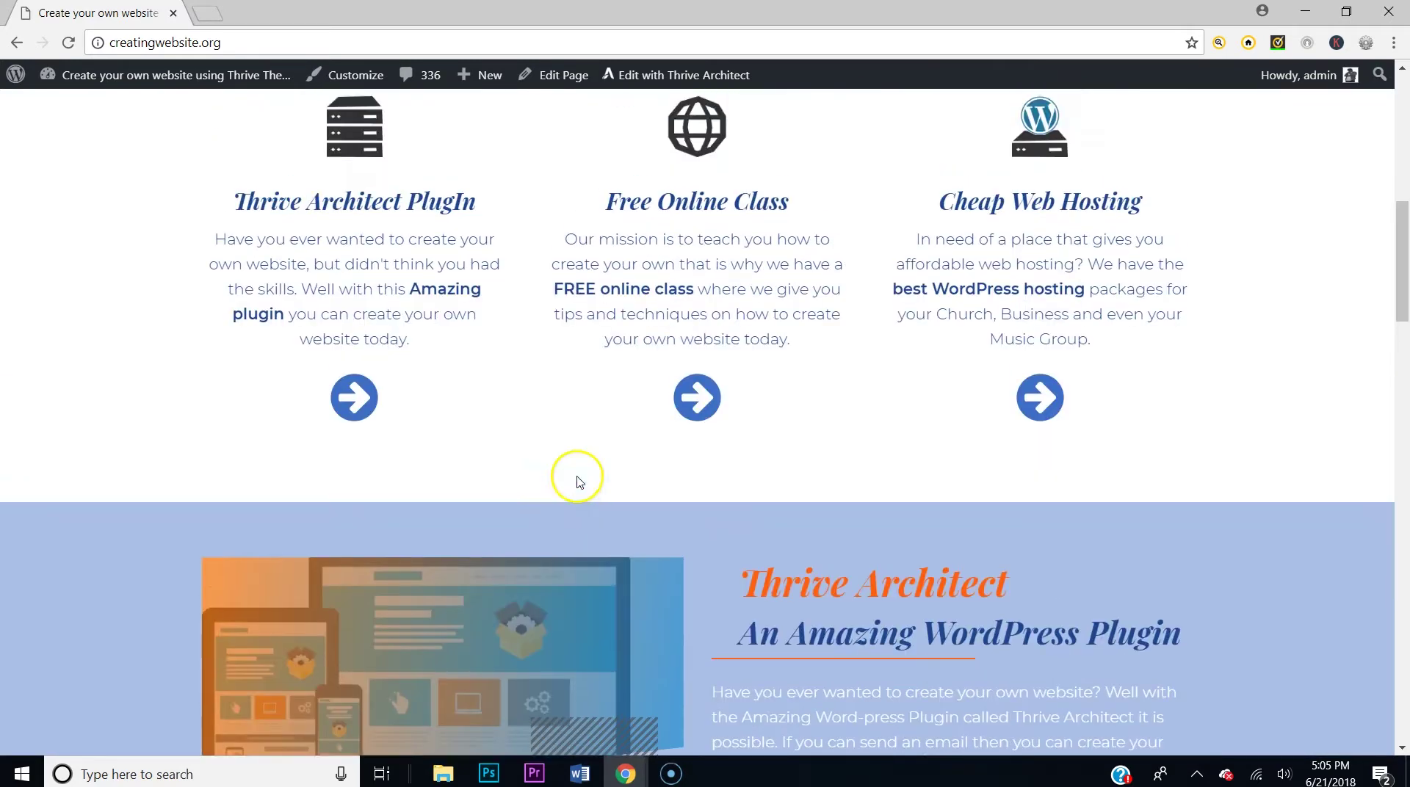
# Examine the hover colors of the Get Thrive Architect Now, Enroll Now for FREE and WordPress Web Hosting buttons
pyautogui.scroll(-3, 784, 474)
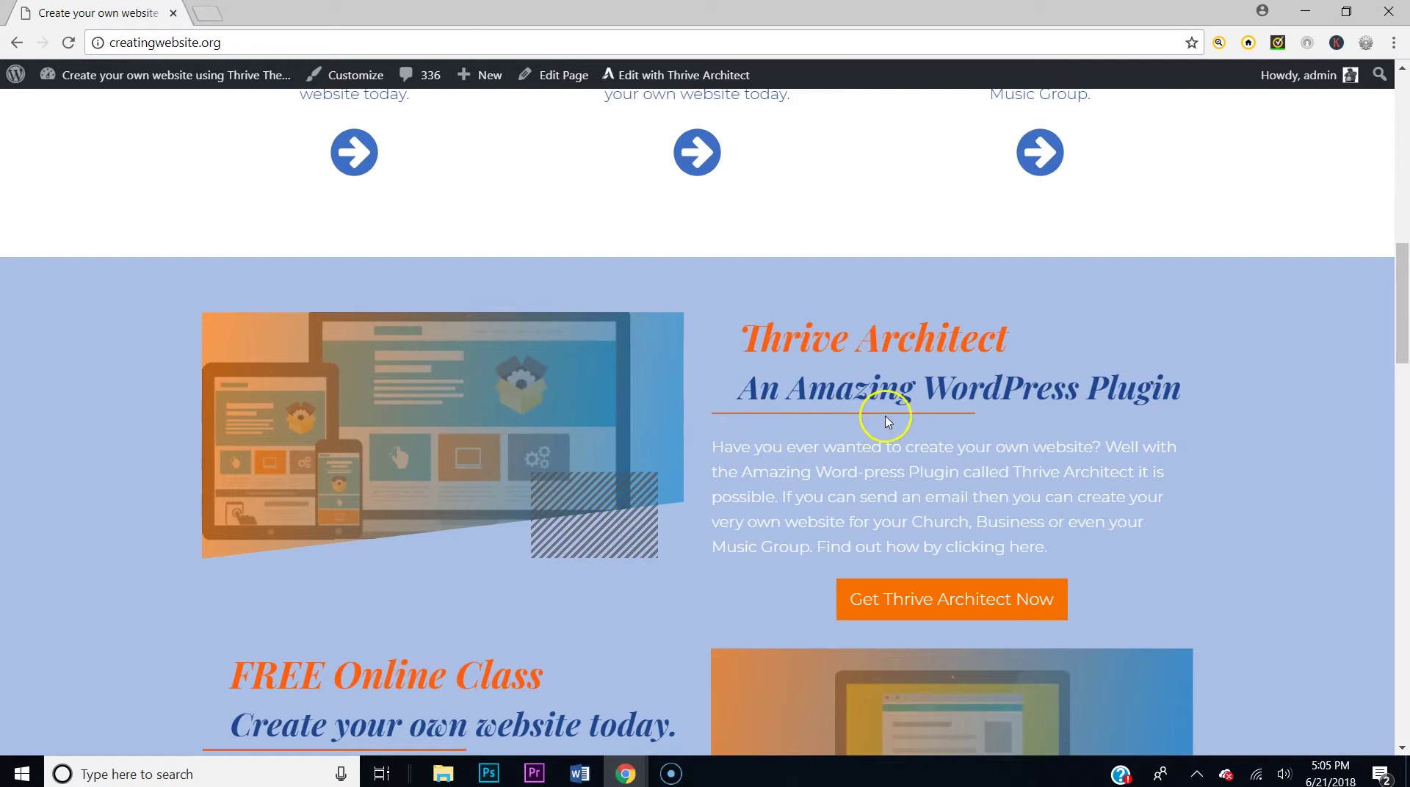
pyautogui.scroll(-3, 895, 256)
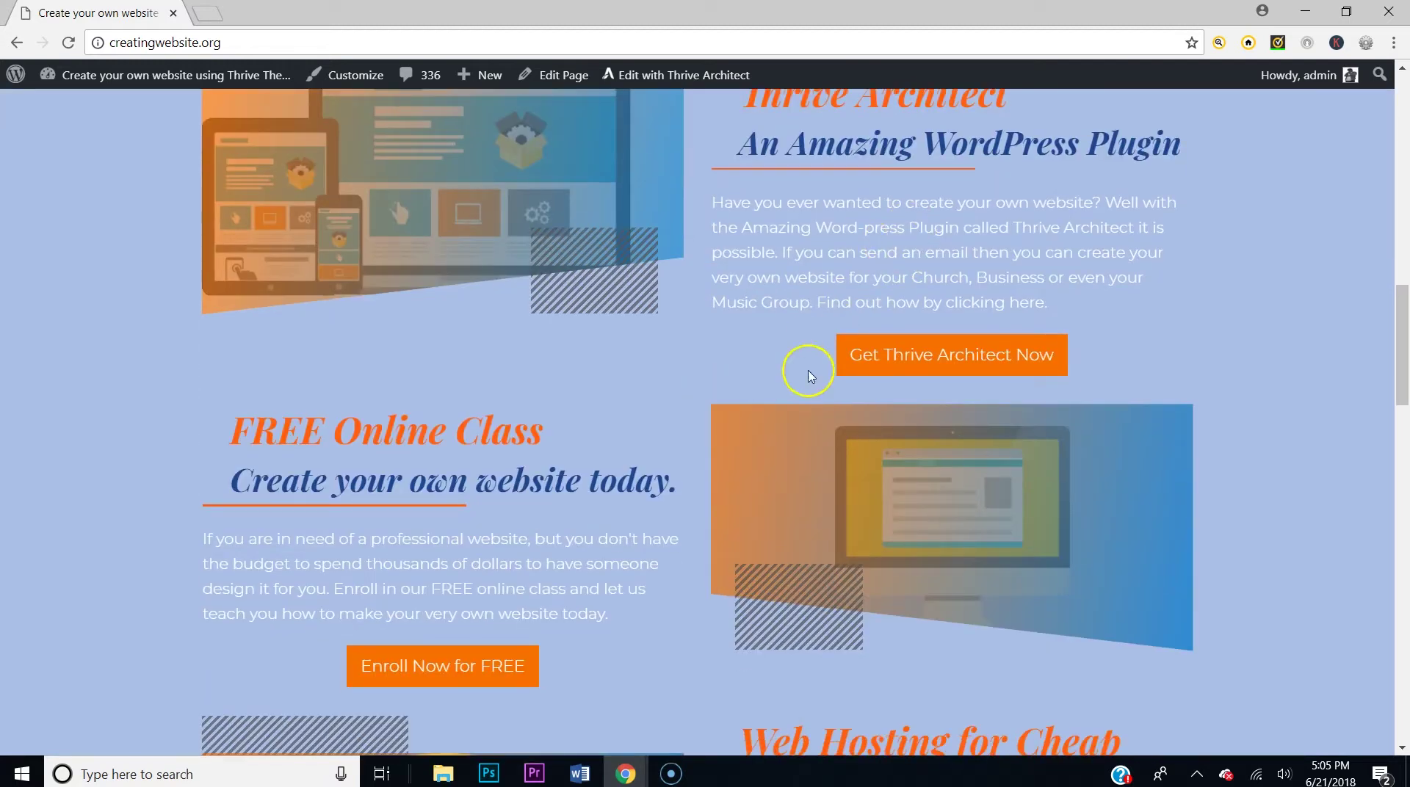
pyautogui.scroll(2, 514, 292)
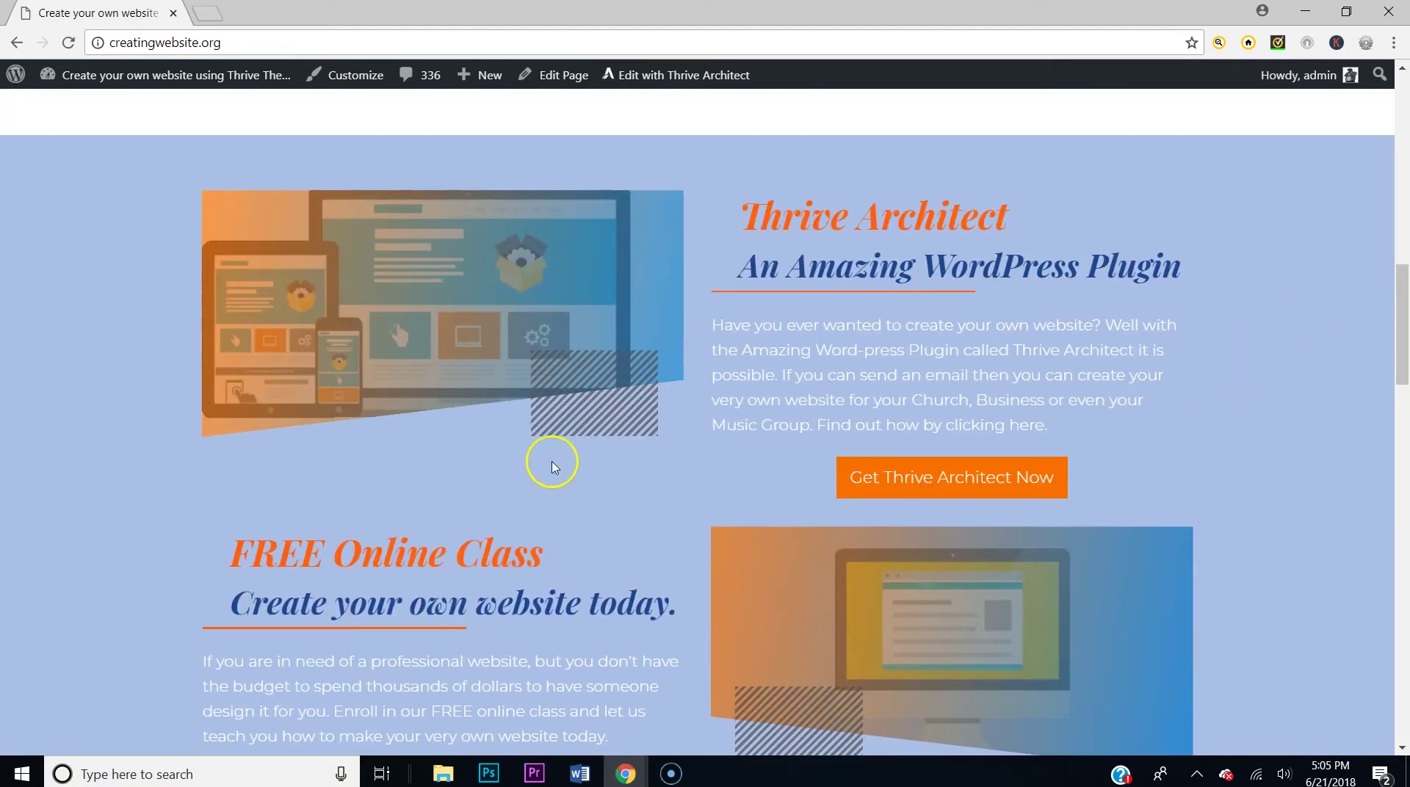
pyautogui.scroll(-2, 553, 468)
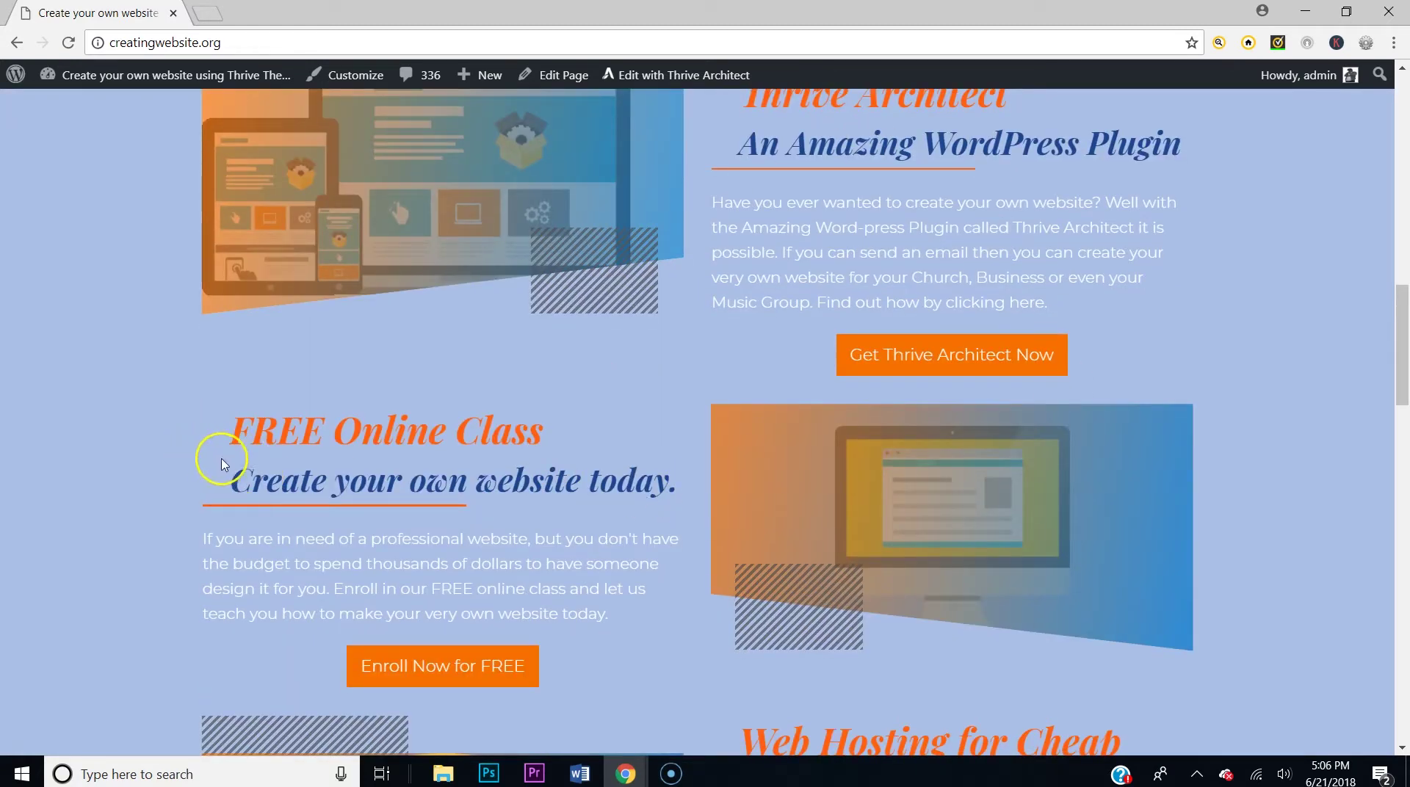
pyautogui.scroll(-4, 1056, 585)
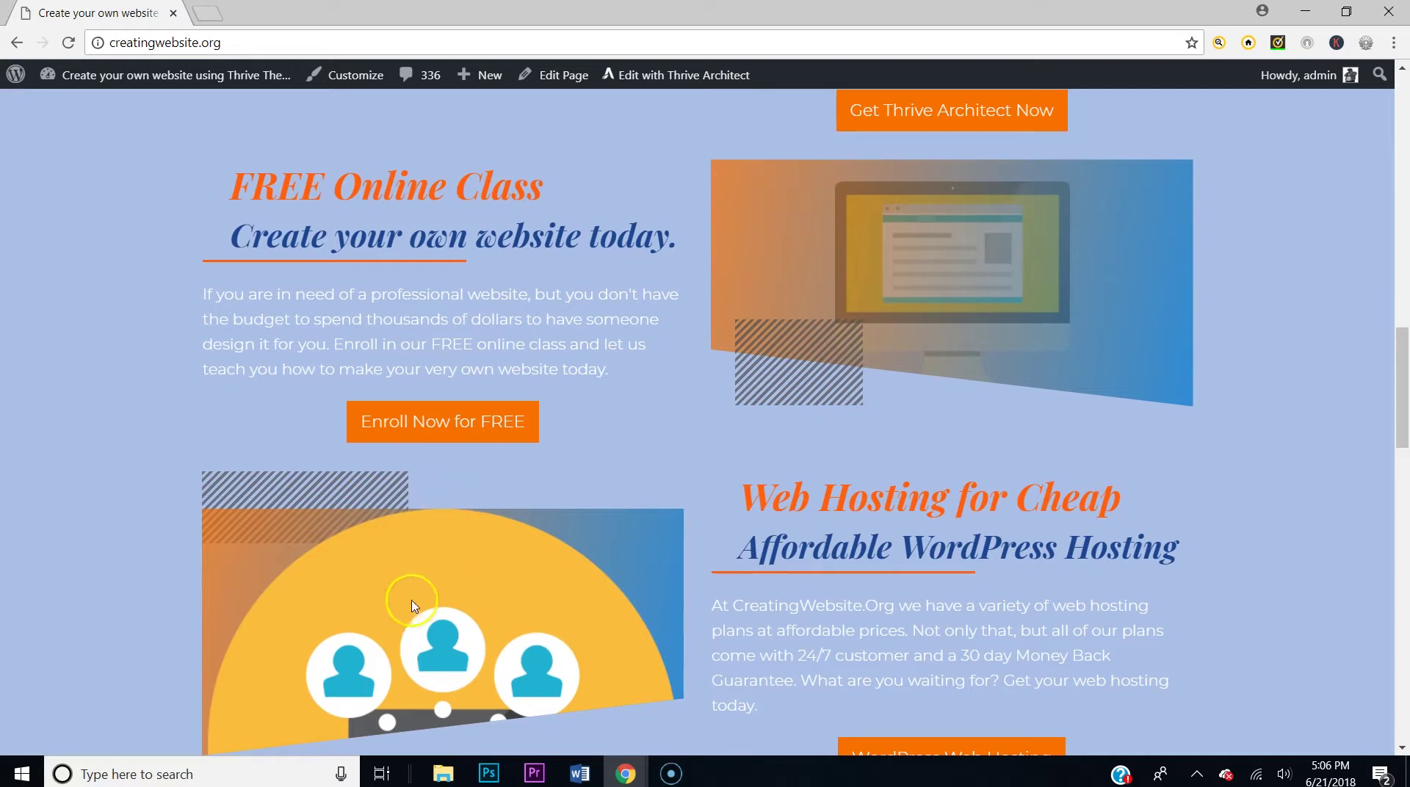
pyautogui.scroll(-4, 685, 588)
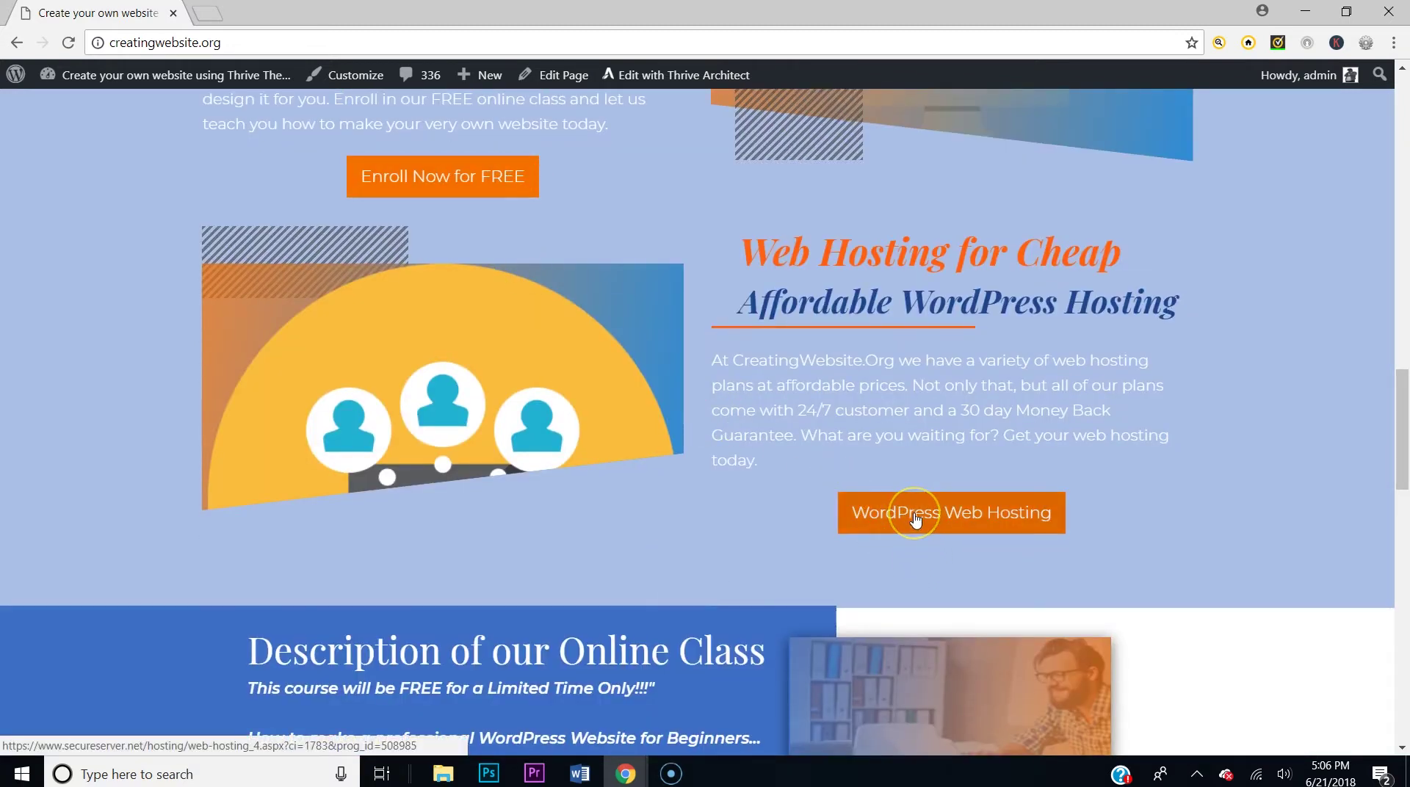
pyautogui.scroll(8, 914, 519)
pyautogui.scroll(2, 948, 386)
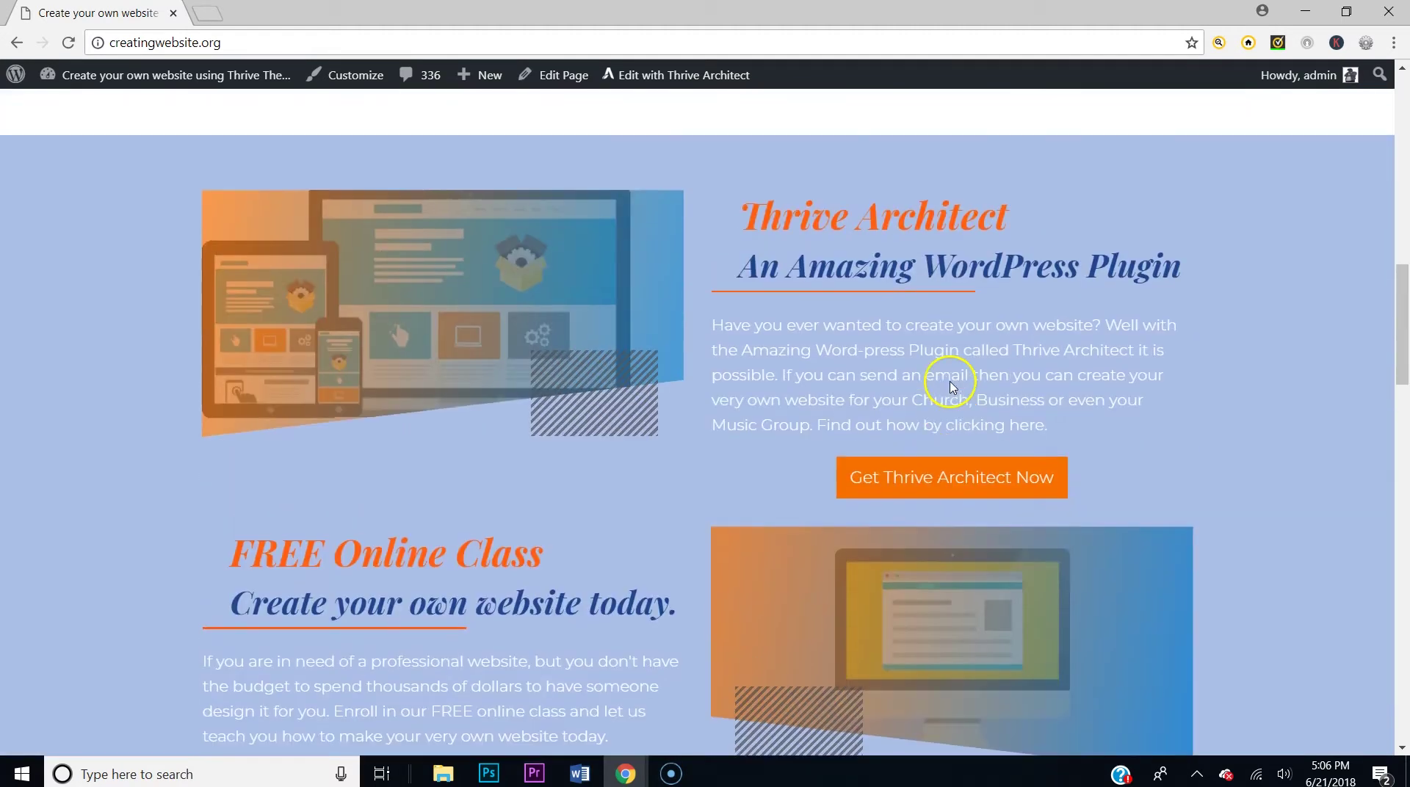
pyautogui.scroll(-2, 872, 528)
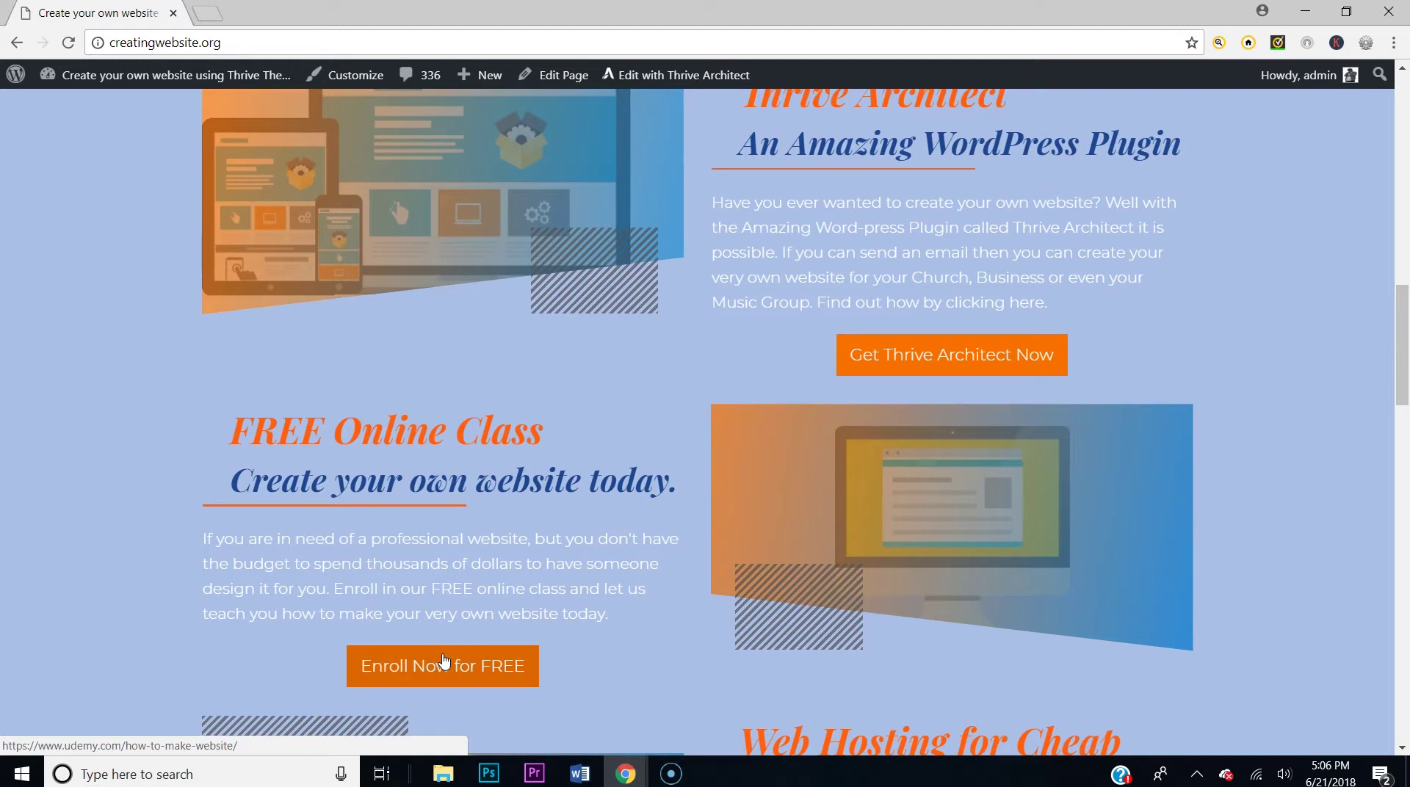
pyautogui.scroll(-6, 434, 638)
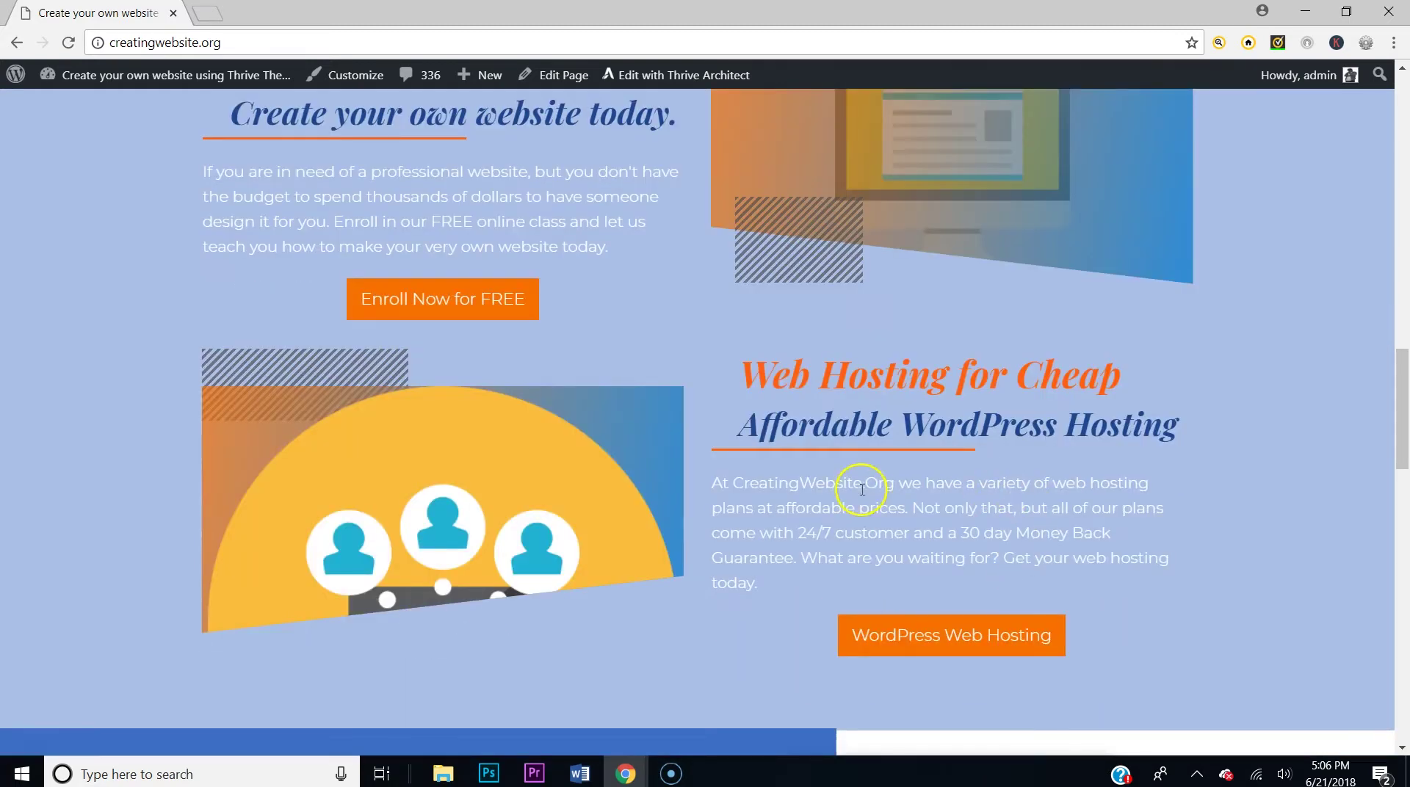
pyautogui.scroll(1, 660, 449)
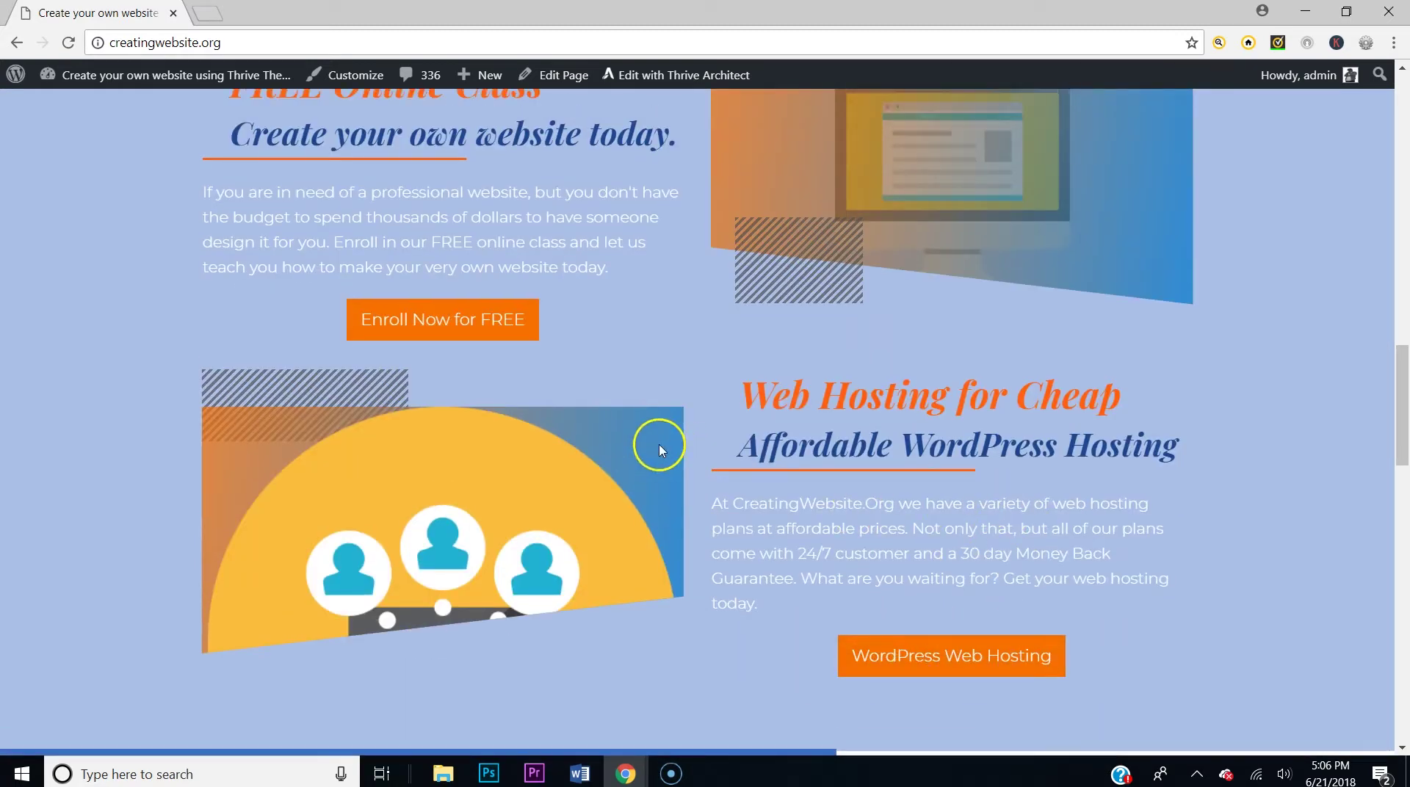
pyautogui.scroll(2, 657, 448)
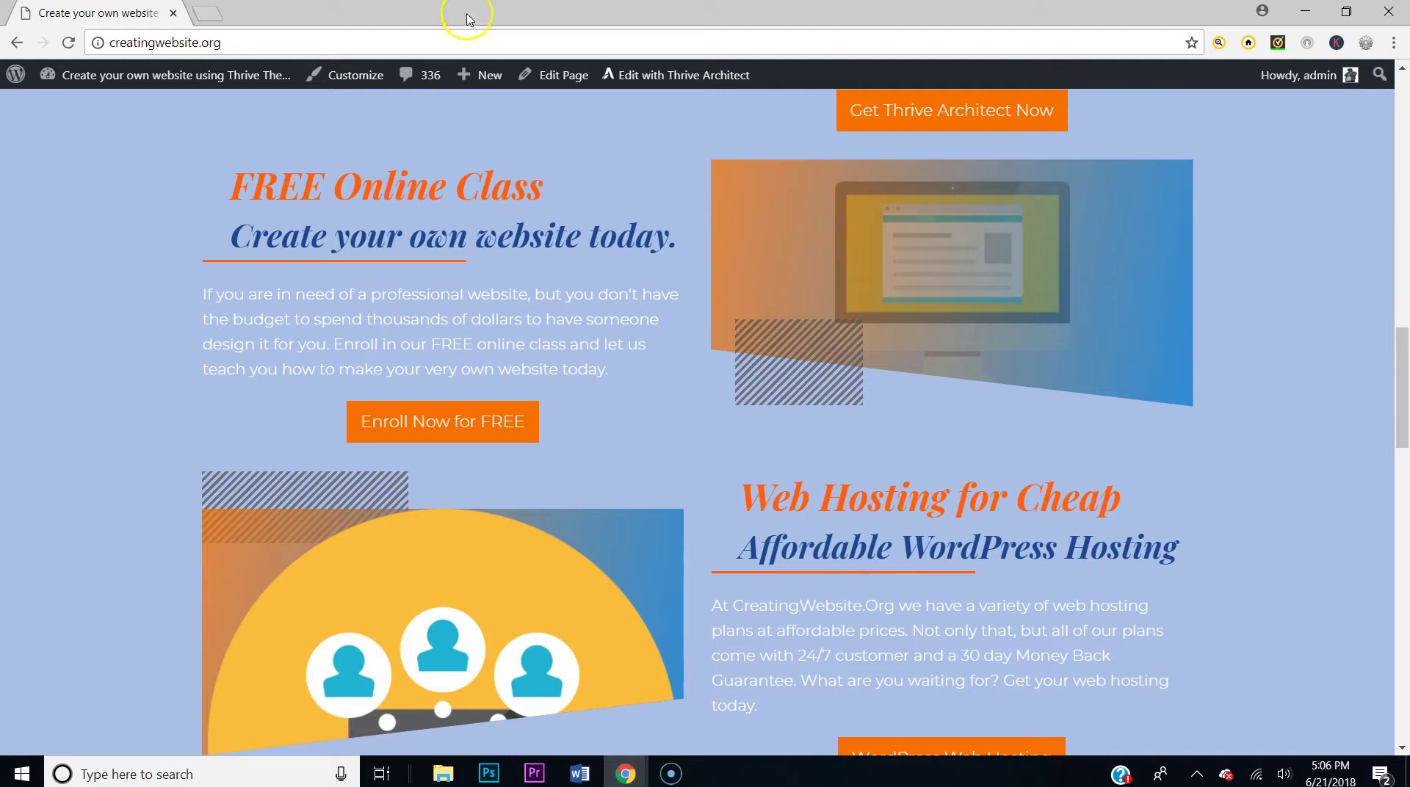
# Open the homepage for editing in Thrive Architect
pyautogui.click(644, 86)
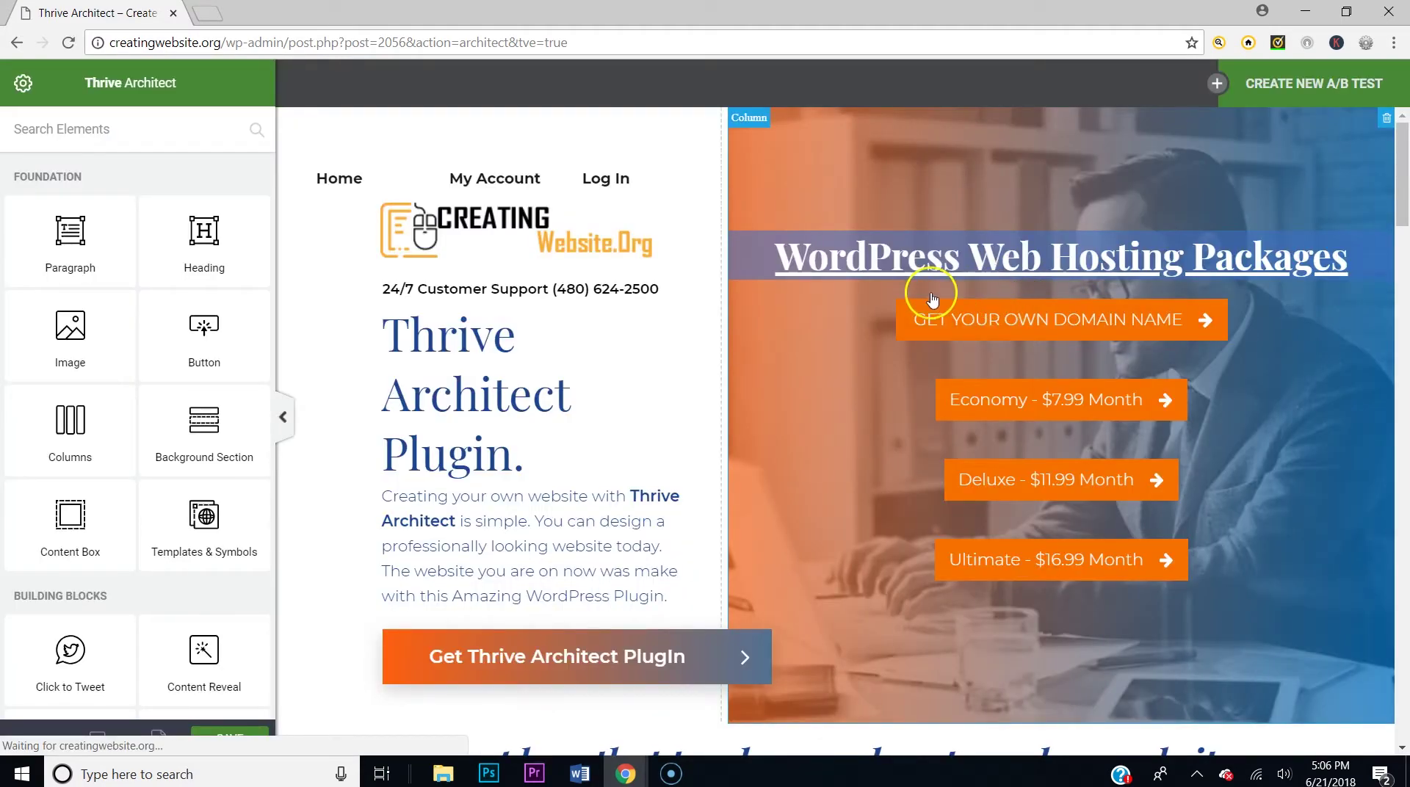
pyautogui.scroll(-2, 925, 292)
pyautogui.scroll(-15, 920, 292)
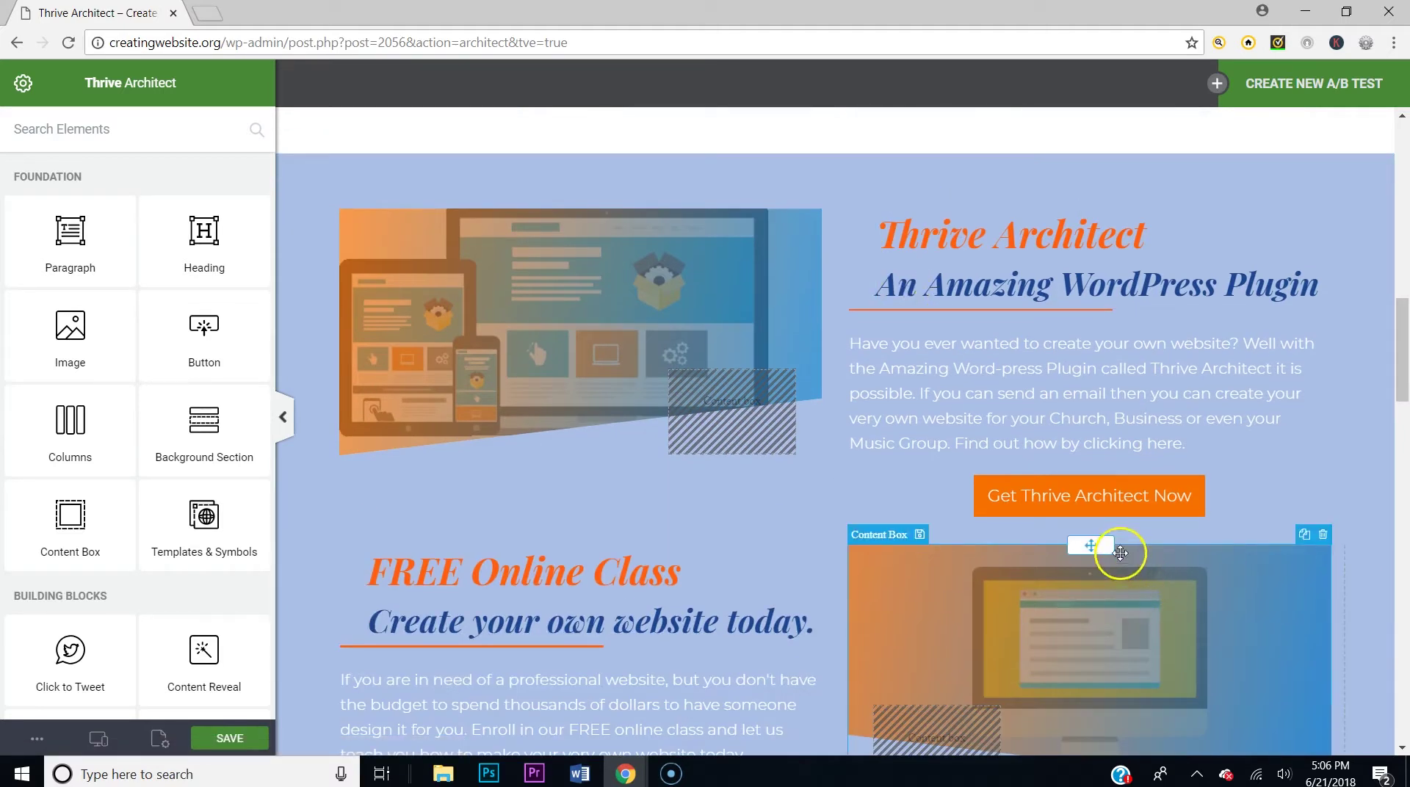
# Set the hover-state master color of the Get Thrive Architect Now button to blue #3d6fc6 and save the page
pyautogui.click(1001, 513)
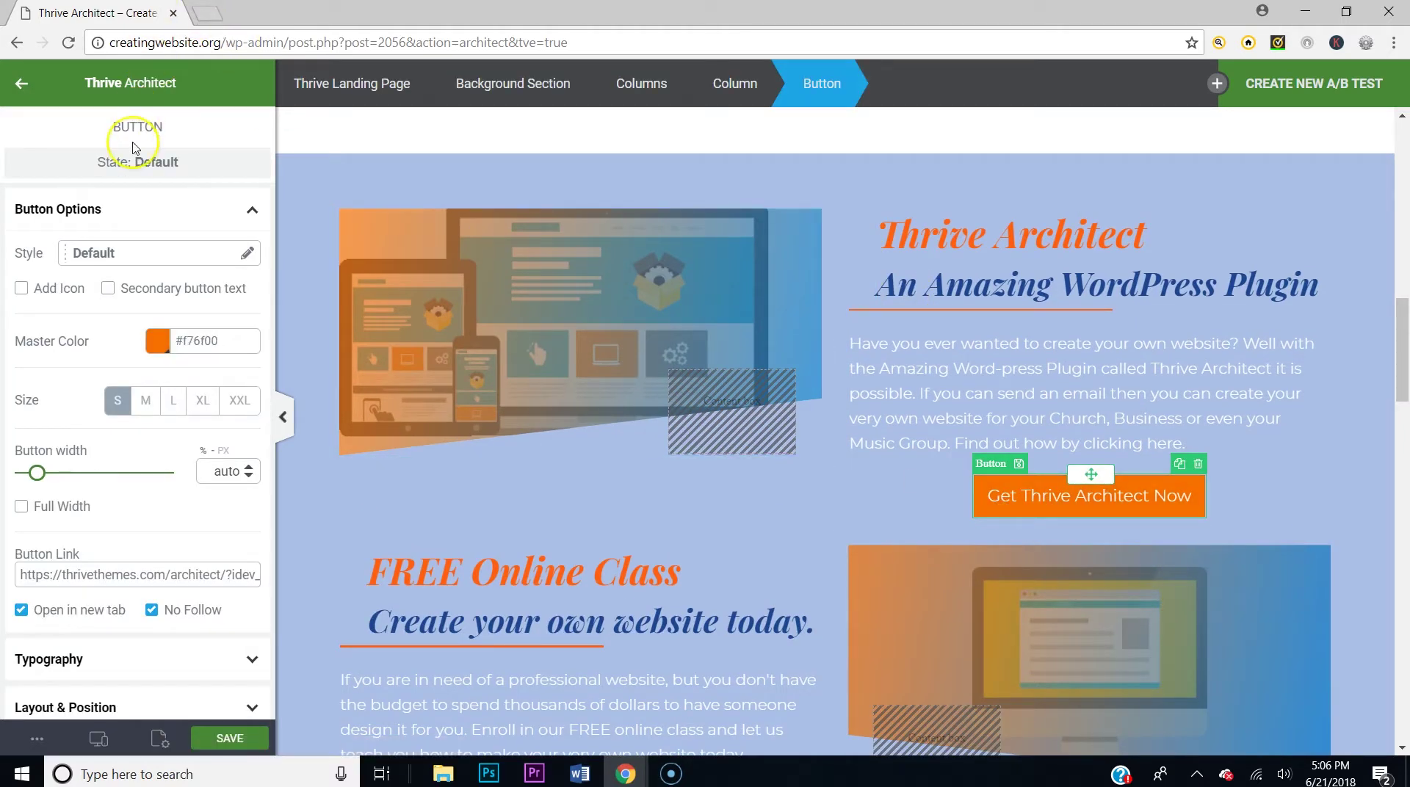
pyautogui.click(131, 167)
pyautogui.click(125, 244)
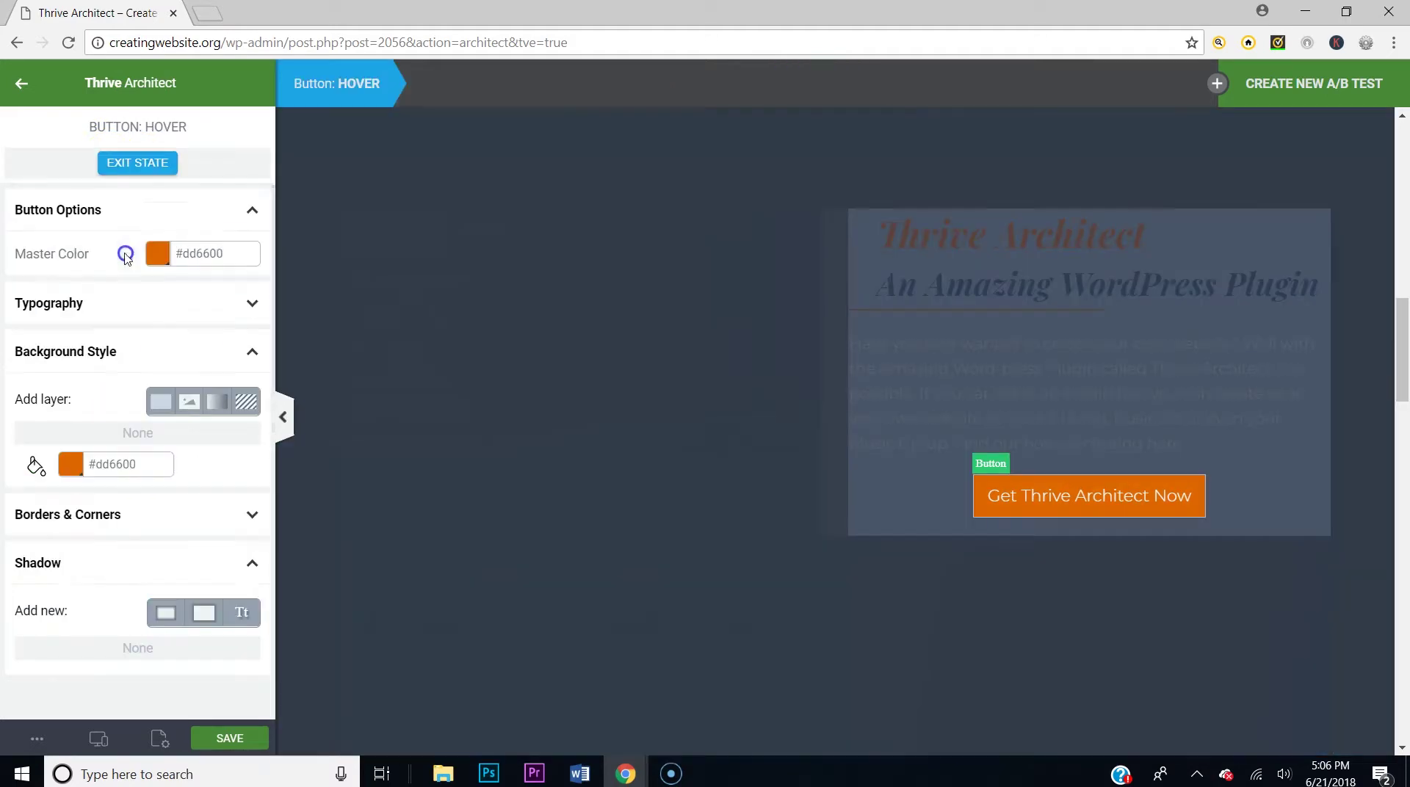
pyautogui.click(156, 260)
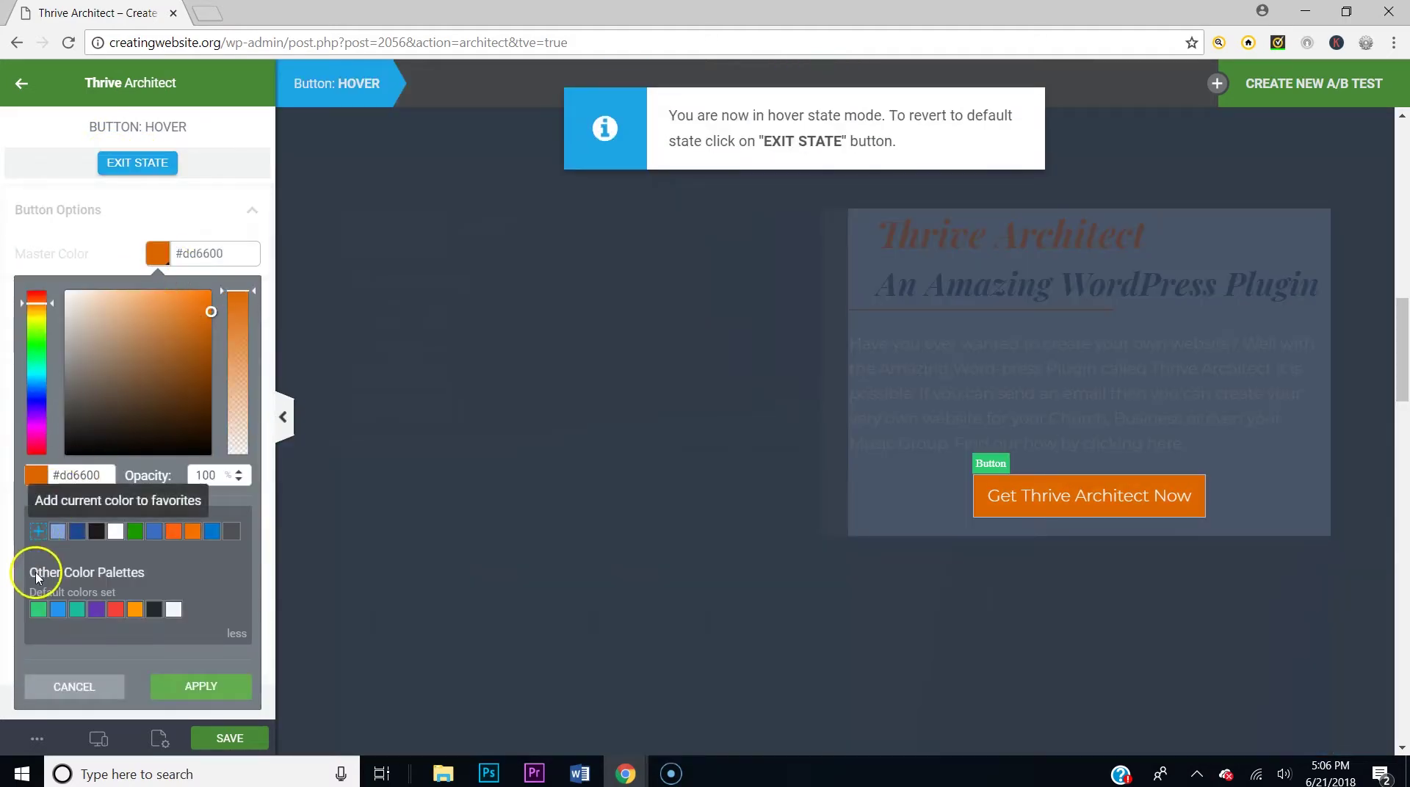
pyautogui.click(155, 531)
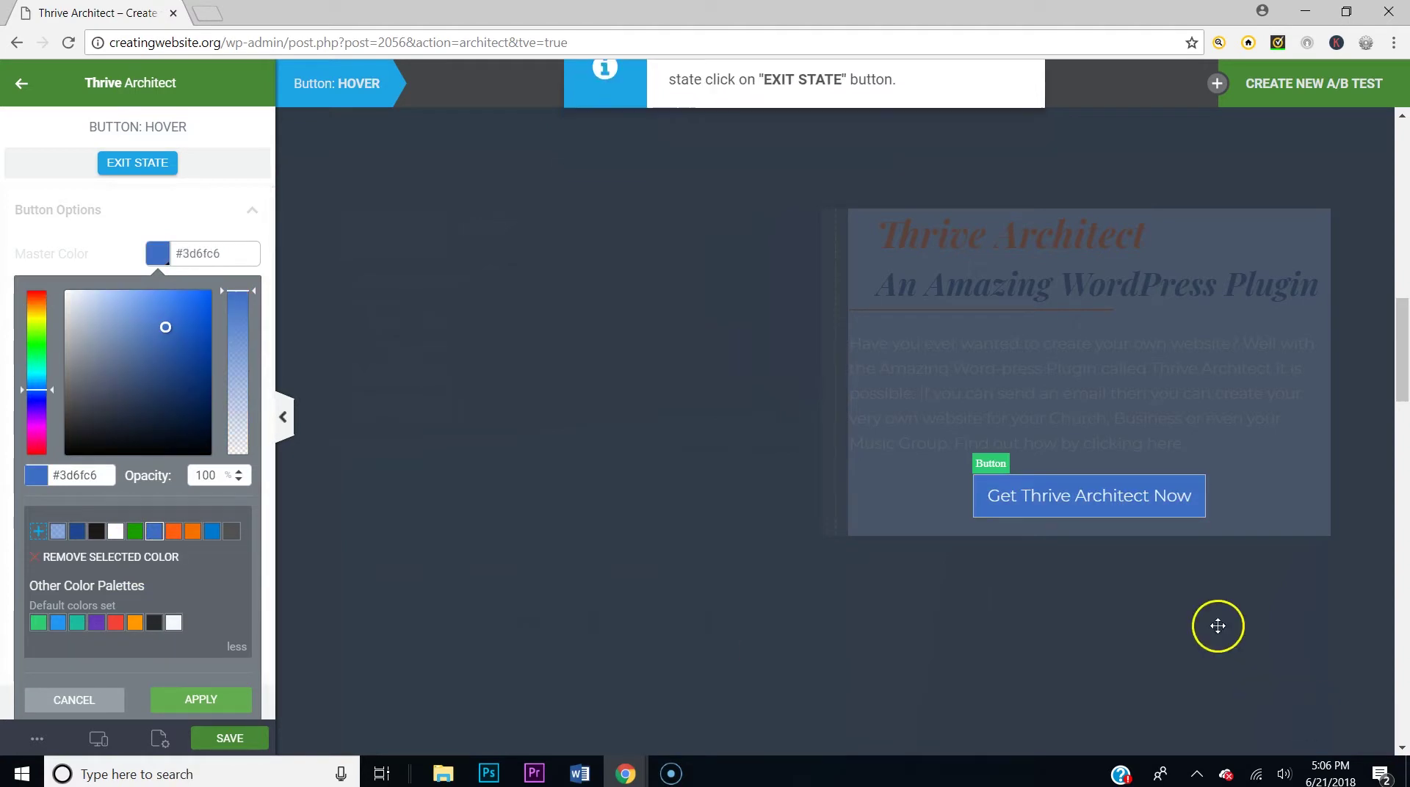
pyautogui.click(208, 699)
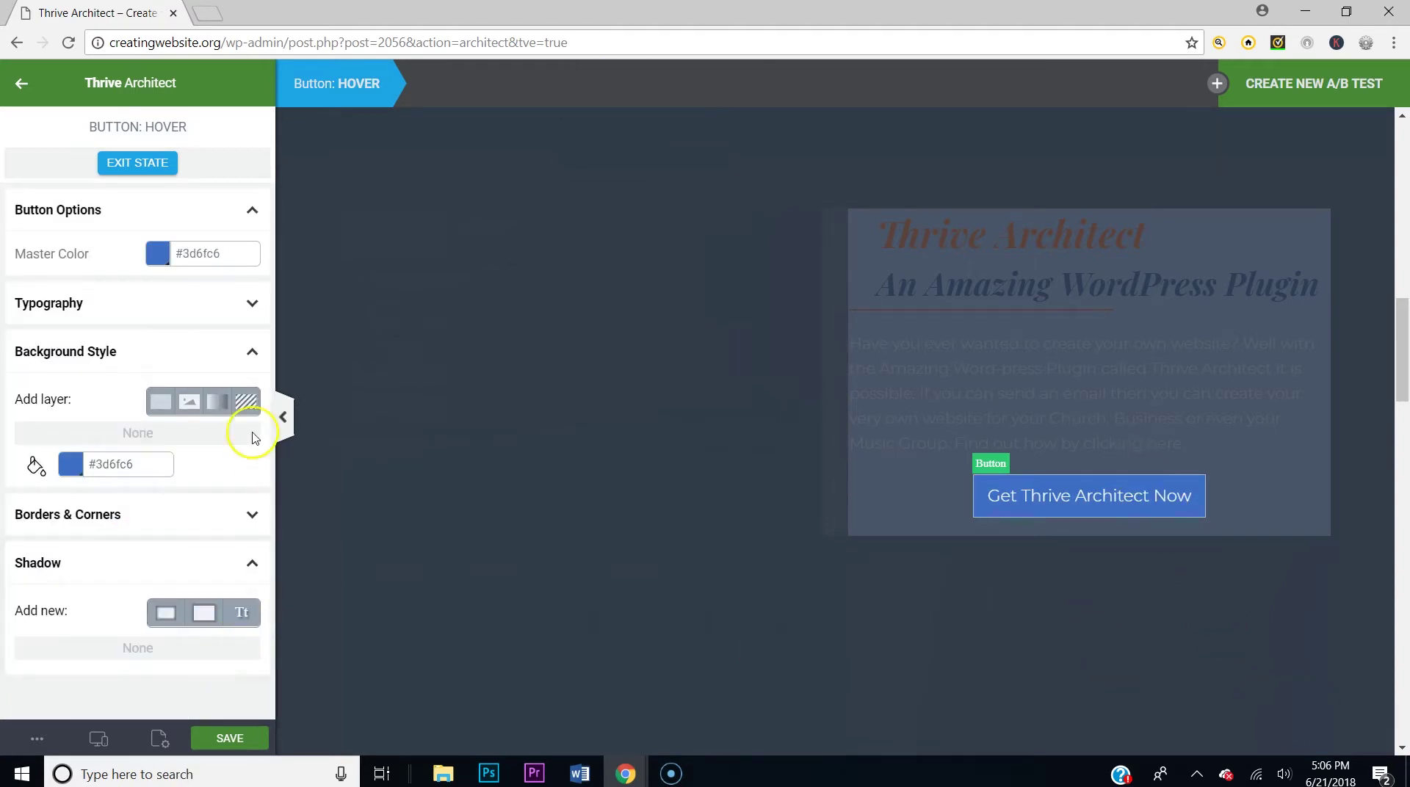
pyautogui.click(224, 738)
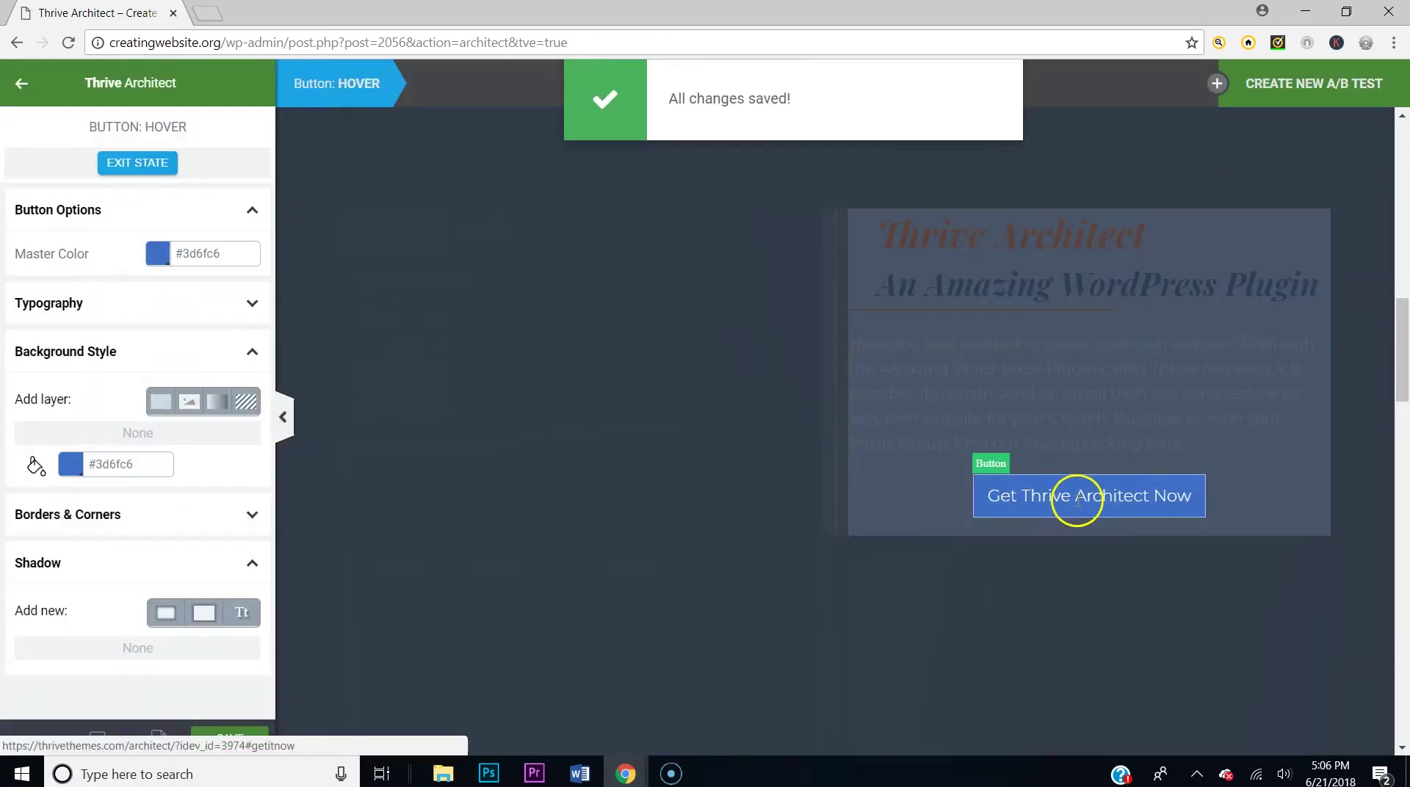
pyautogui.click(151, 160)
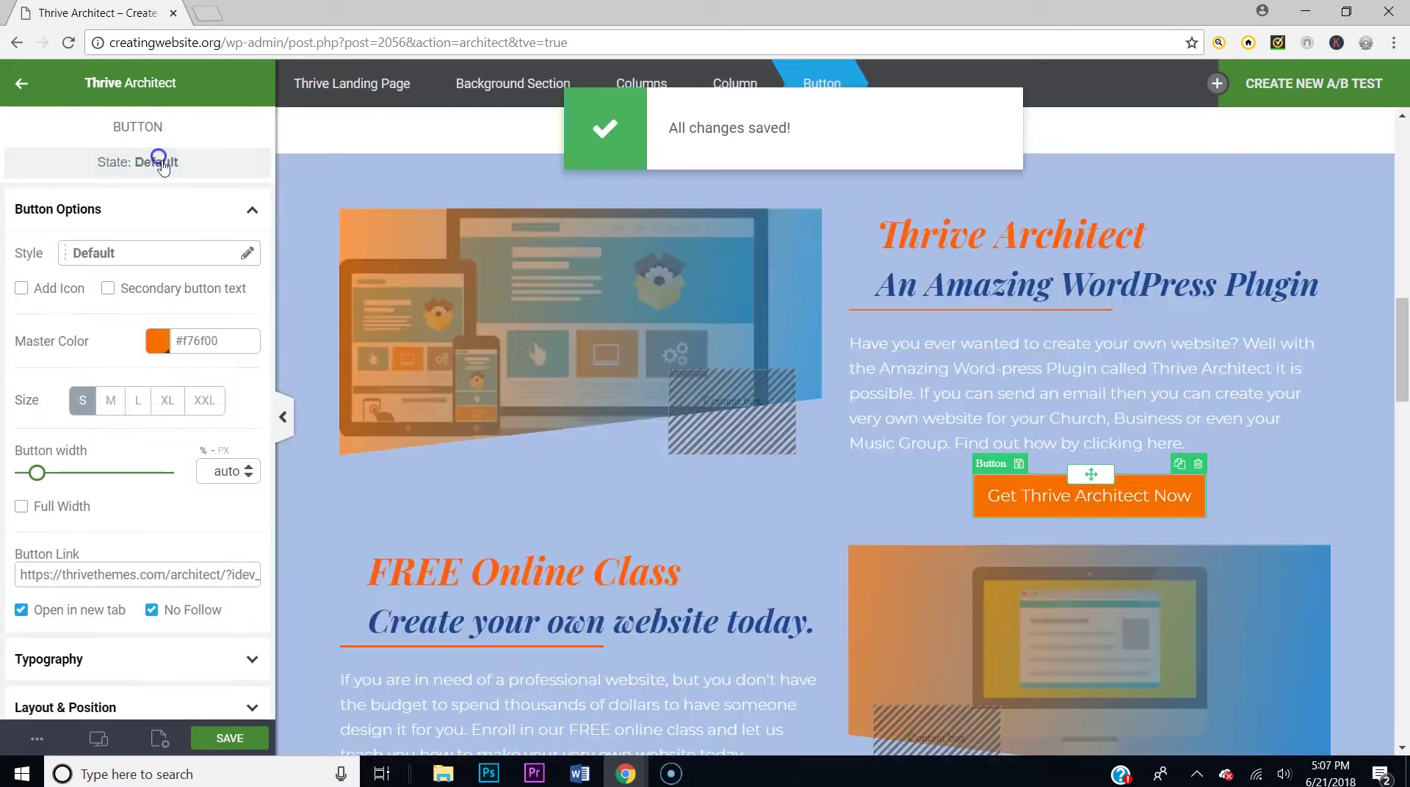
# Set the hover-state master color of the Enroll Now for FREE button to blue #3d6fc6 and return to its default state
pyautogui.scroll(-3, 758, 491)
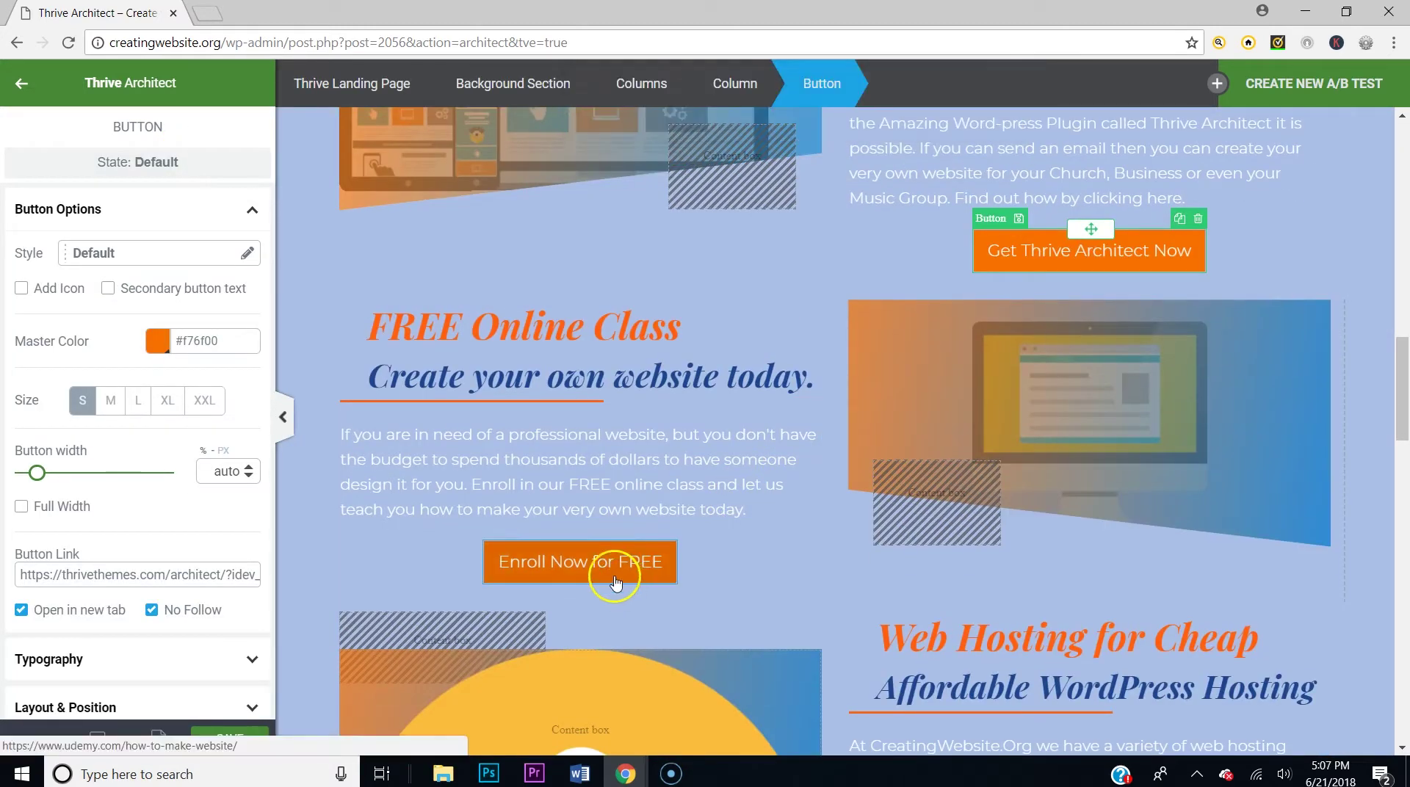
pyautogui.click(615, 582)
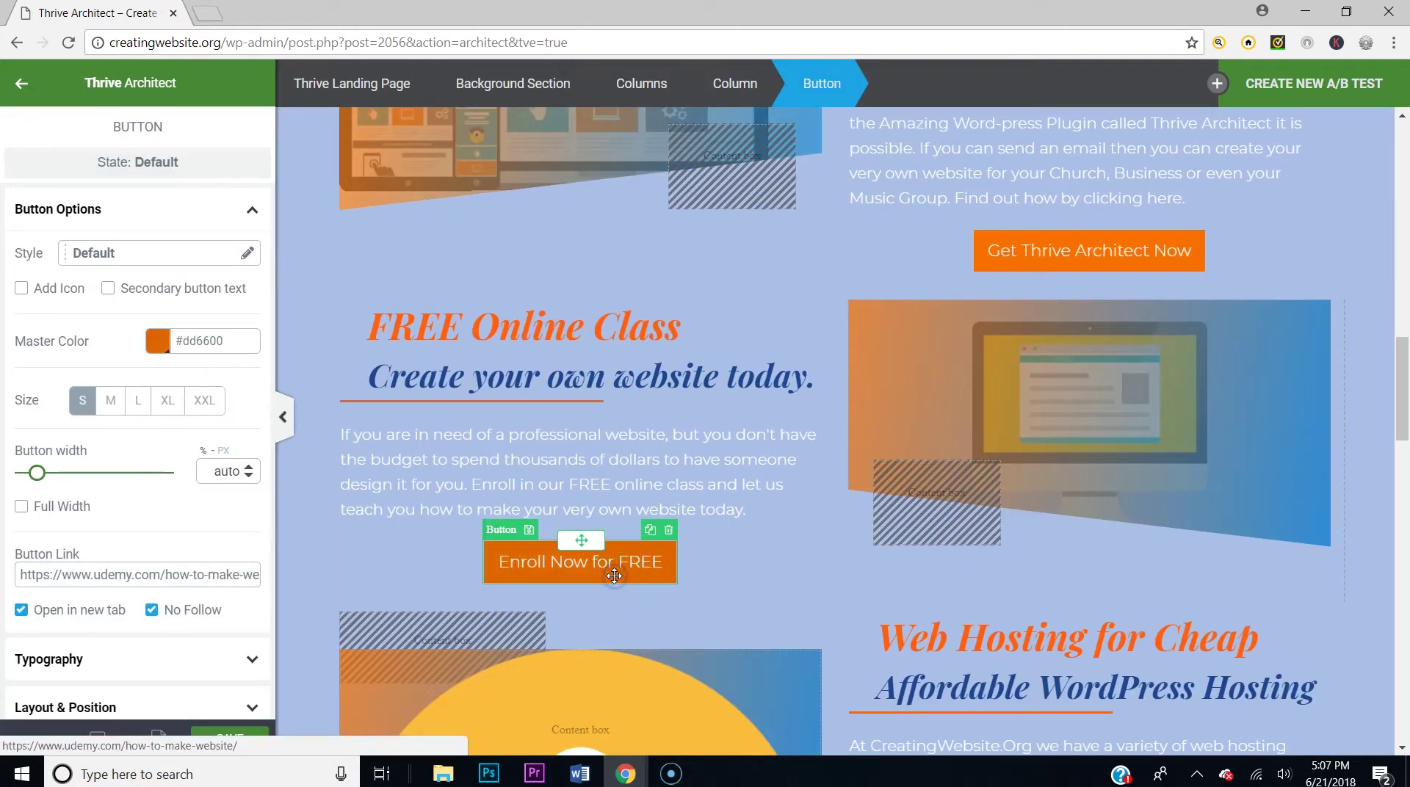
pyautogui.click(121, 169)
pyautogui.click(114, 251)
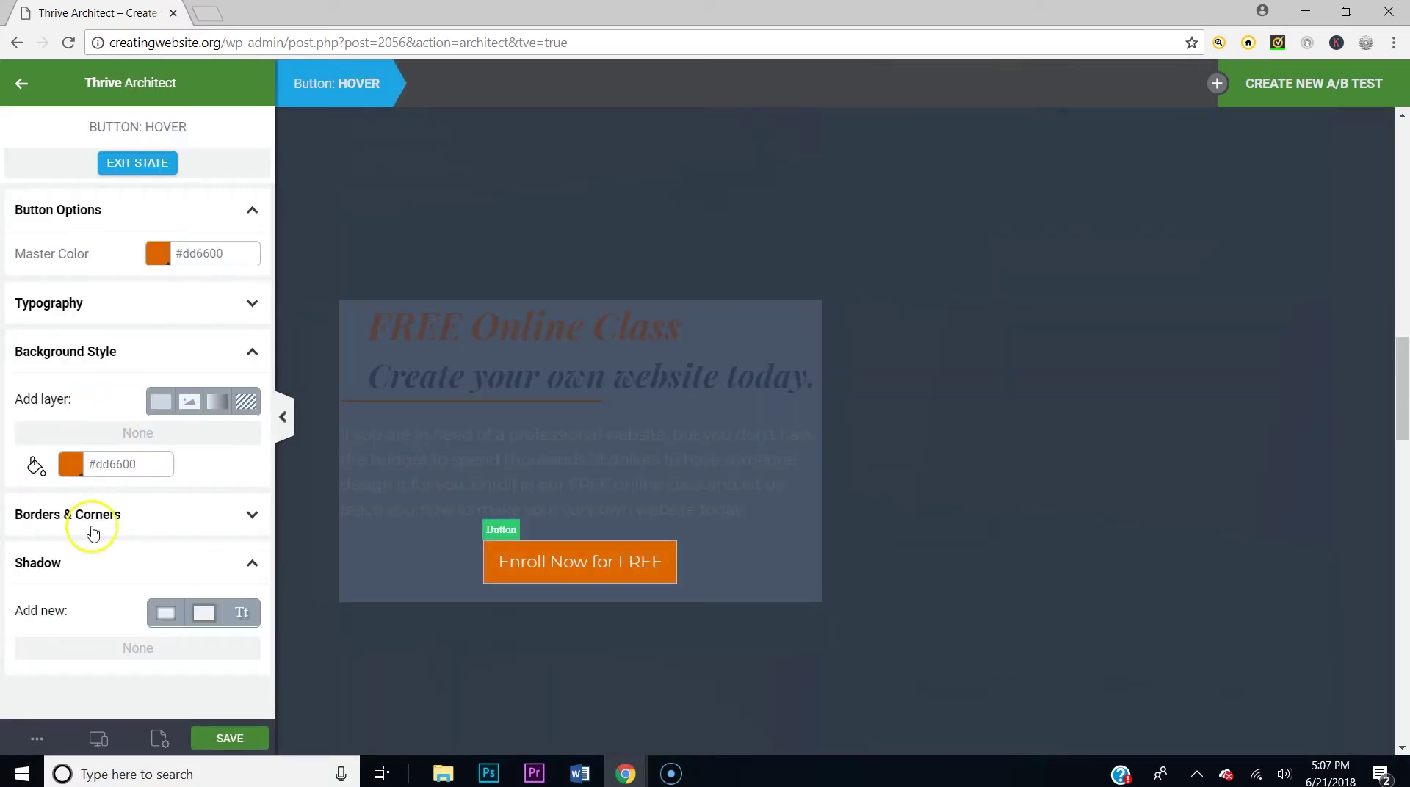
pyautogui.click(156, 253)
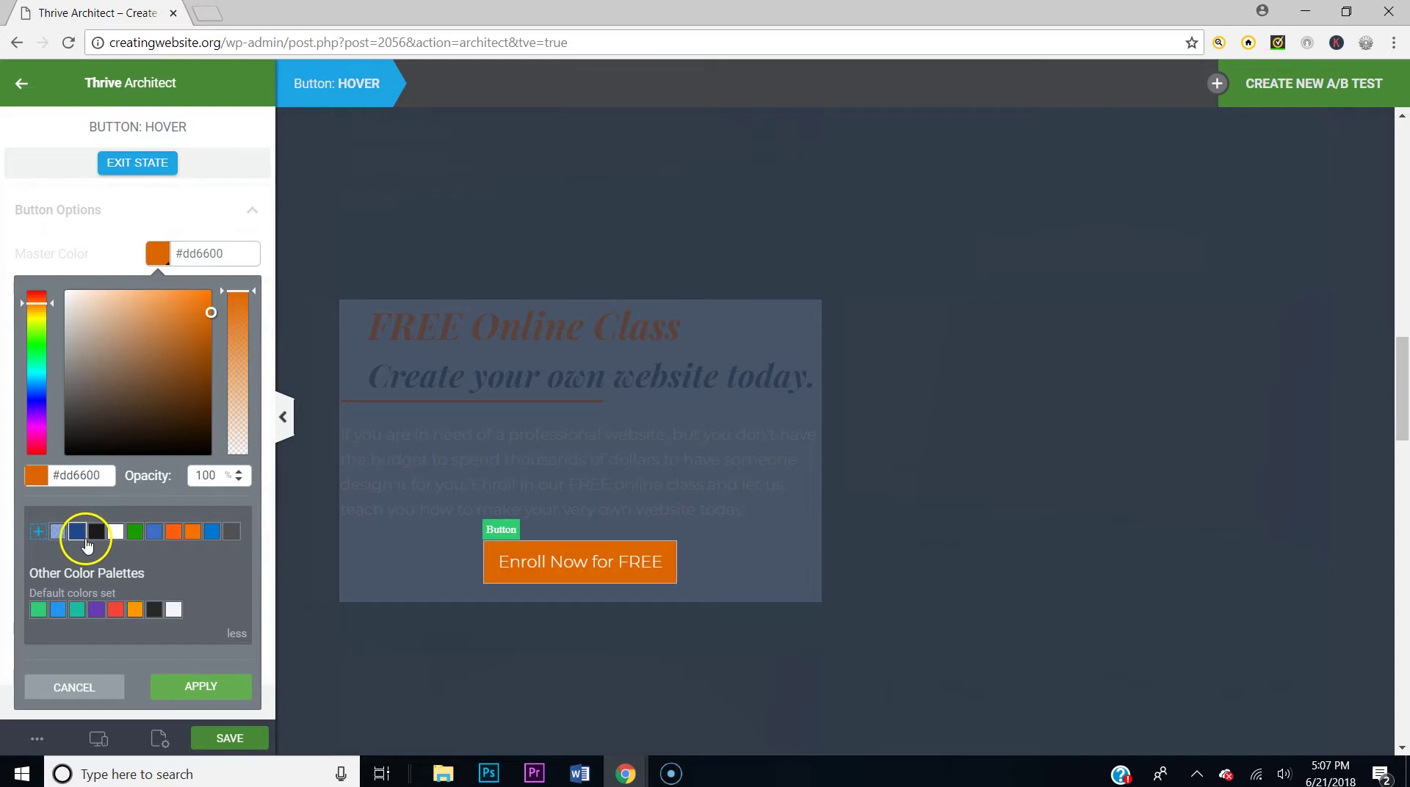
pyautogui.click(153, 531)
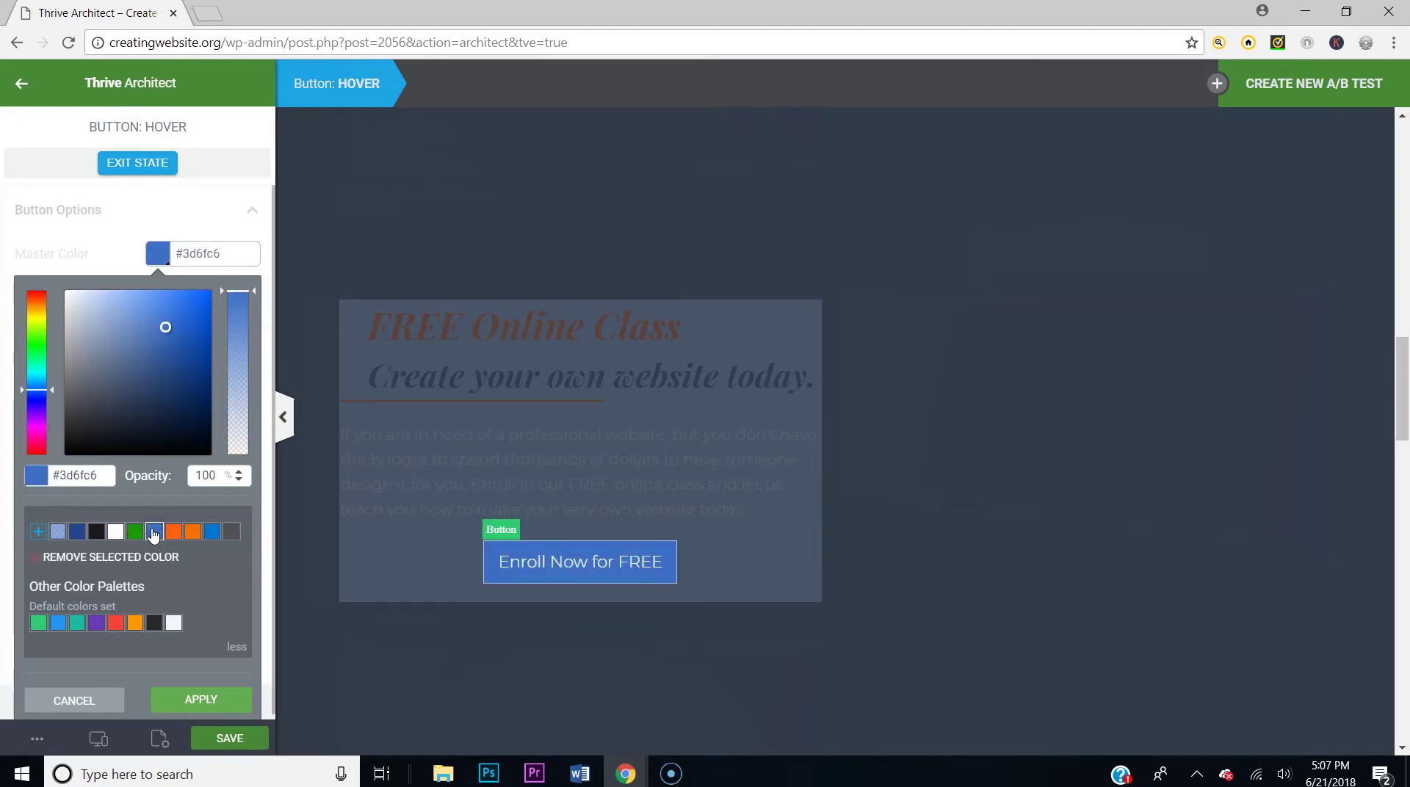
pyautogui.click(199, 700)
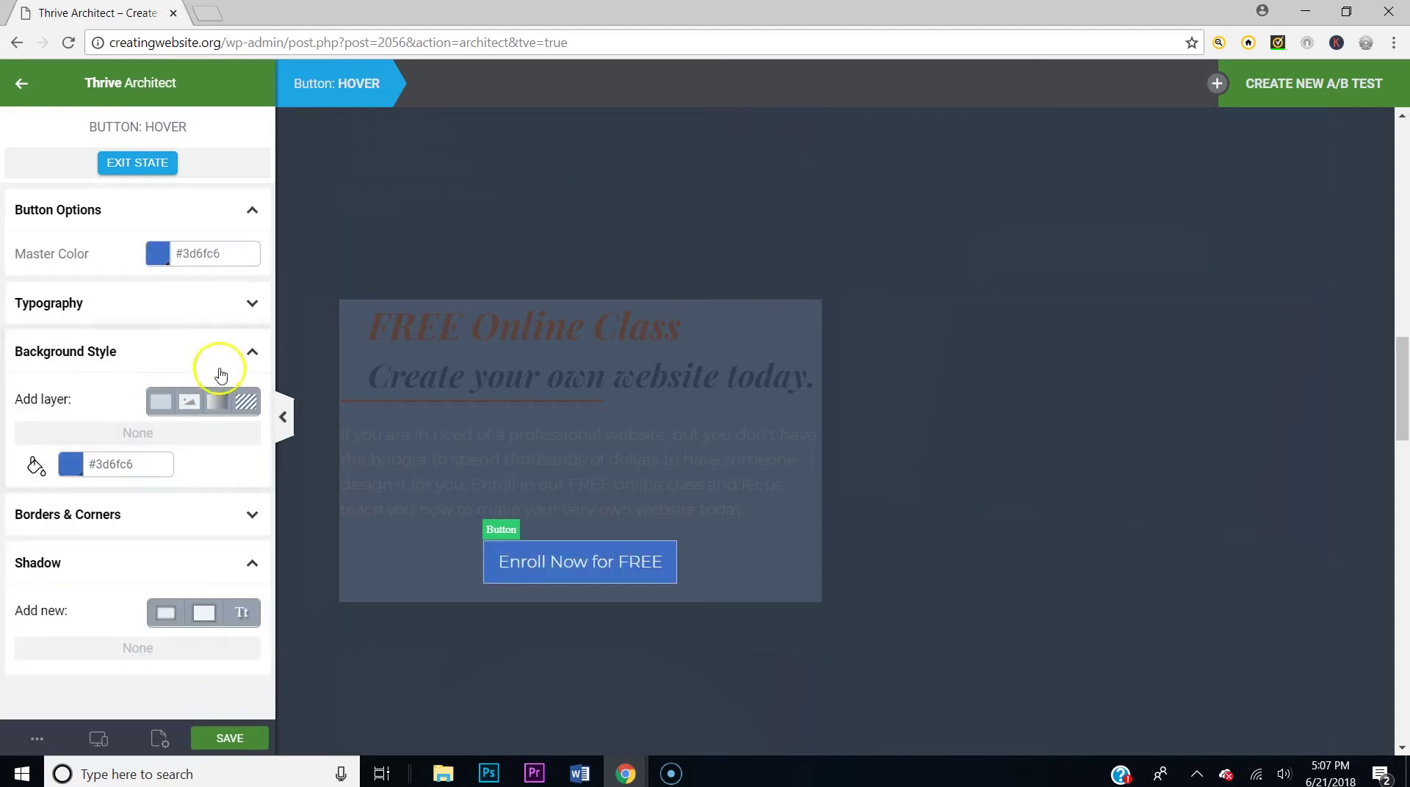
pyautogui.click(169, 163)
# Set the hover-state master color of the WordPress Web Hosting button to blue #3d6fc6, save the page and return to the default state
pyautogui.scroll(-3, 735, 415)
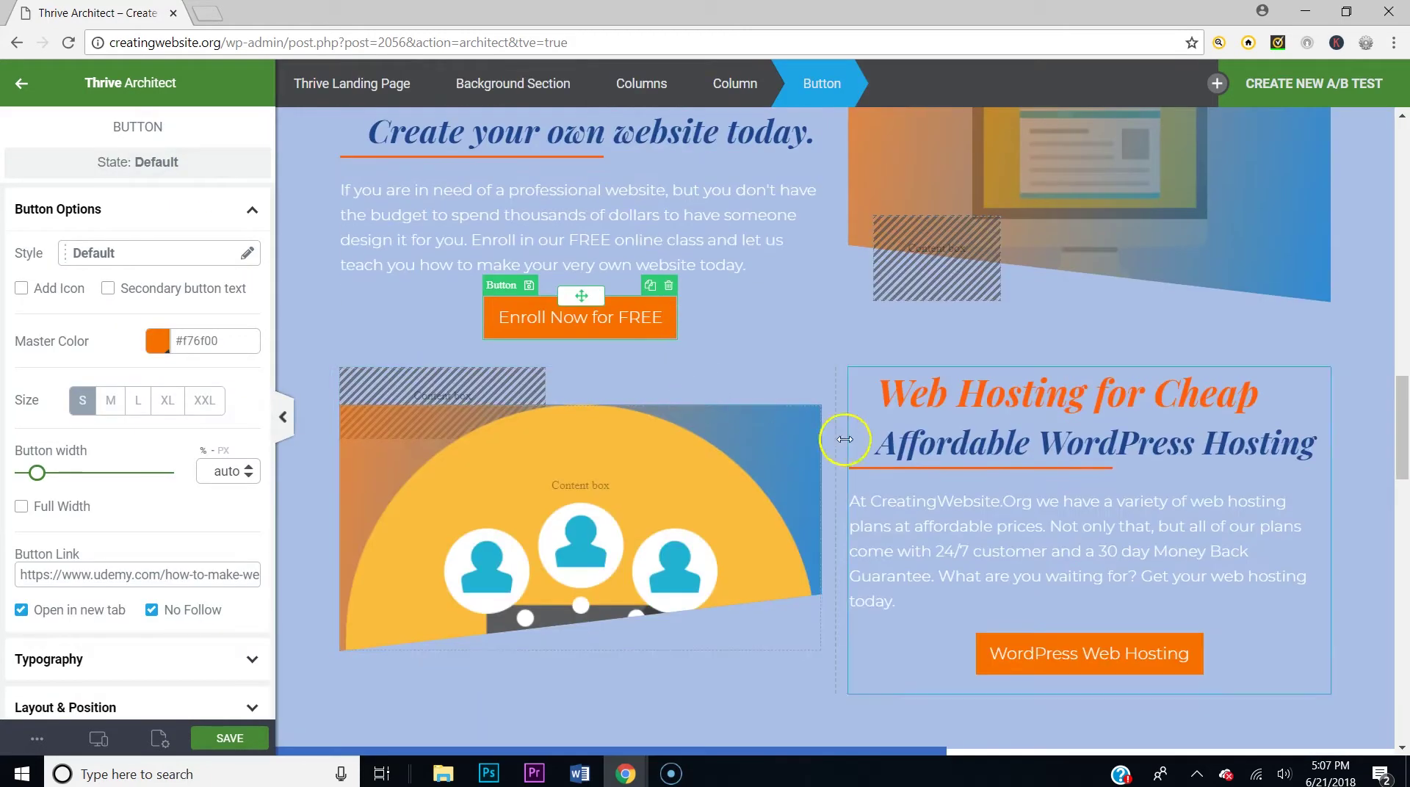
pyautogui.click(1002, 673)
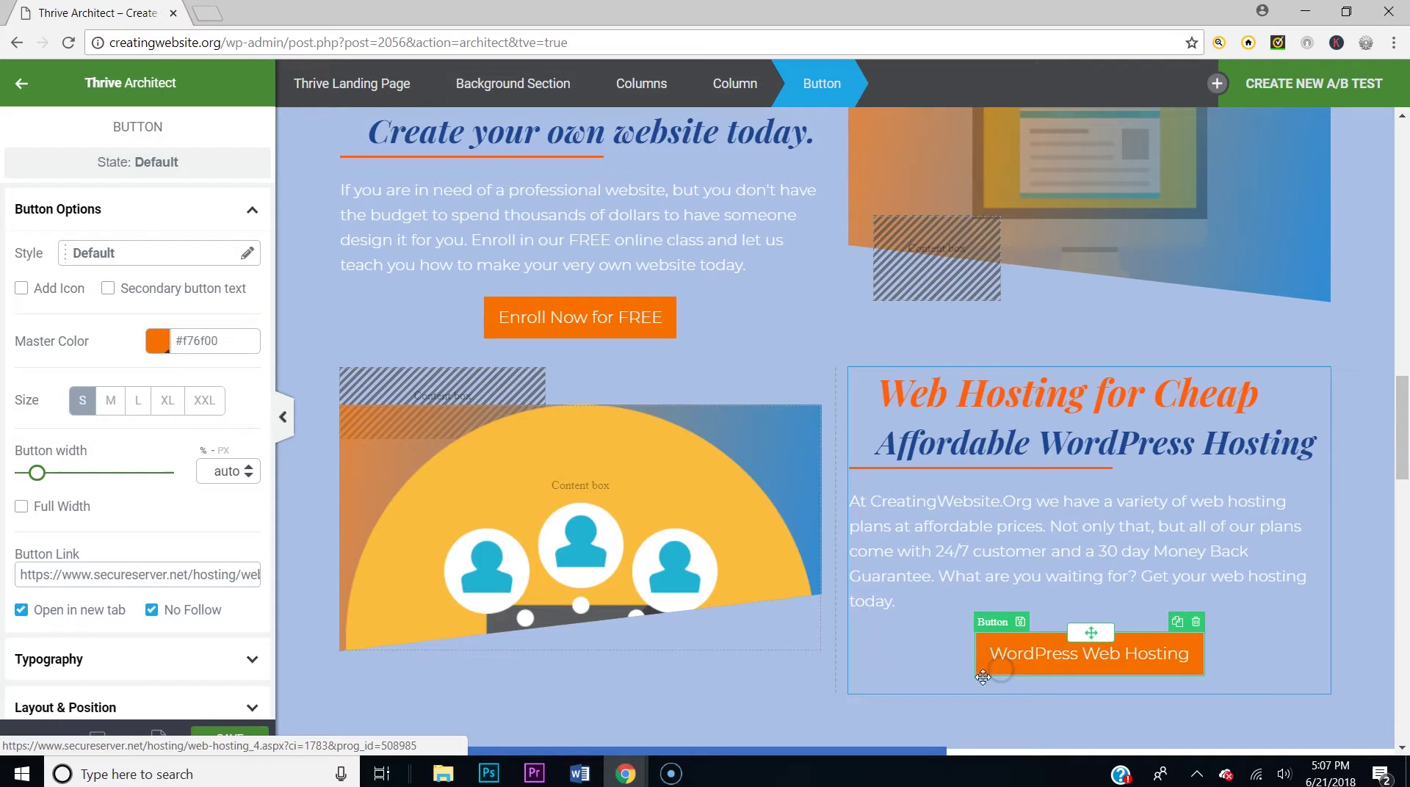
pyautogui.click(127, 159)
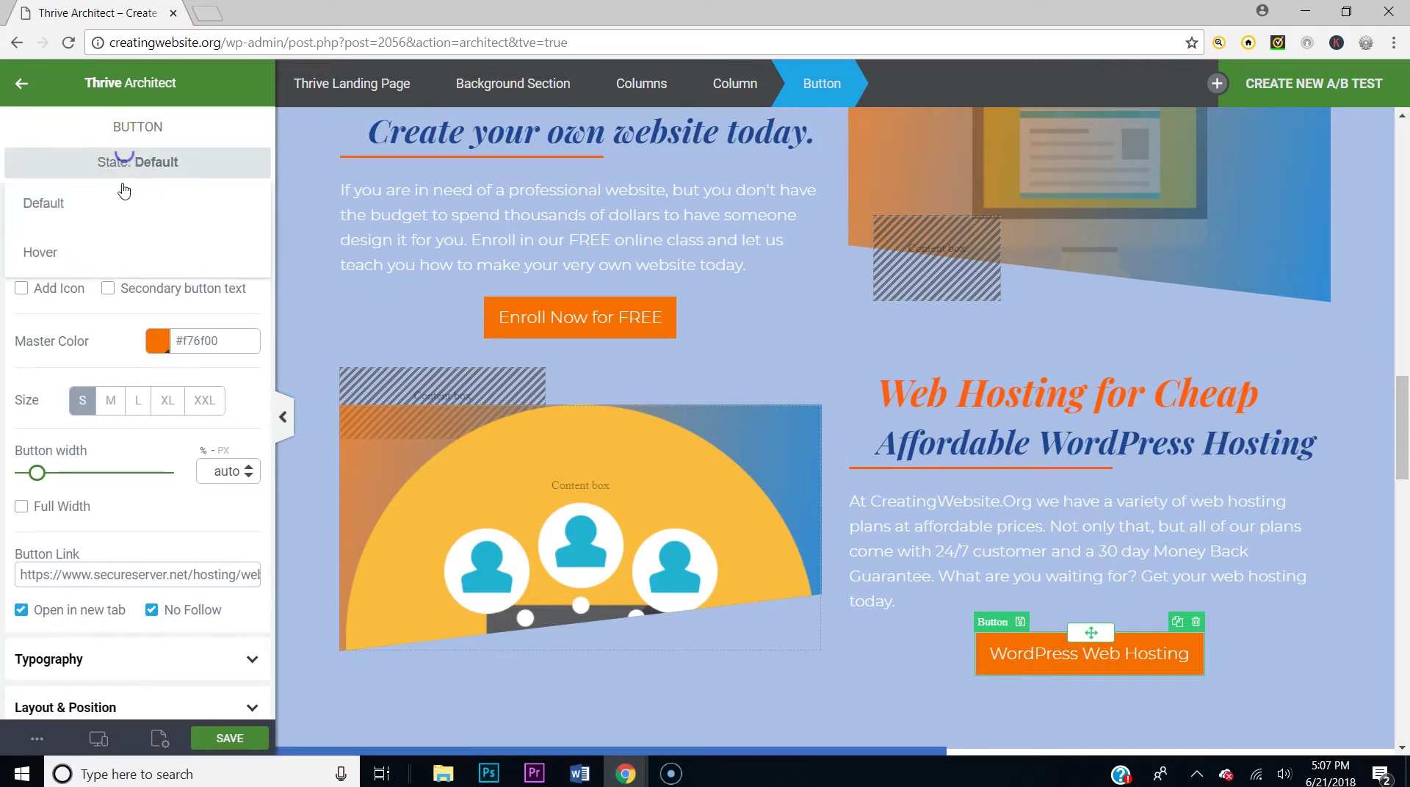
pyautogui.click(86, 256)
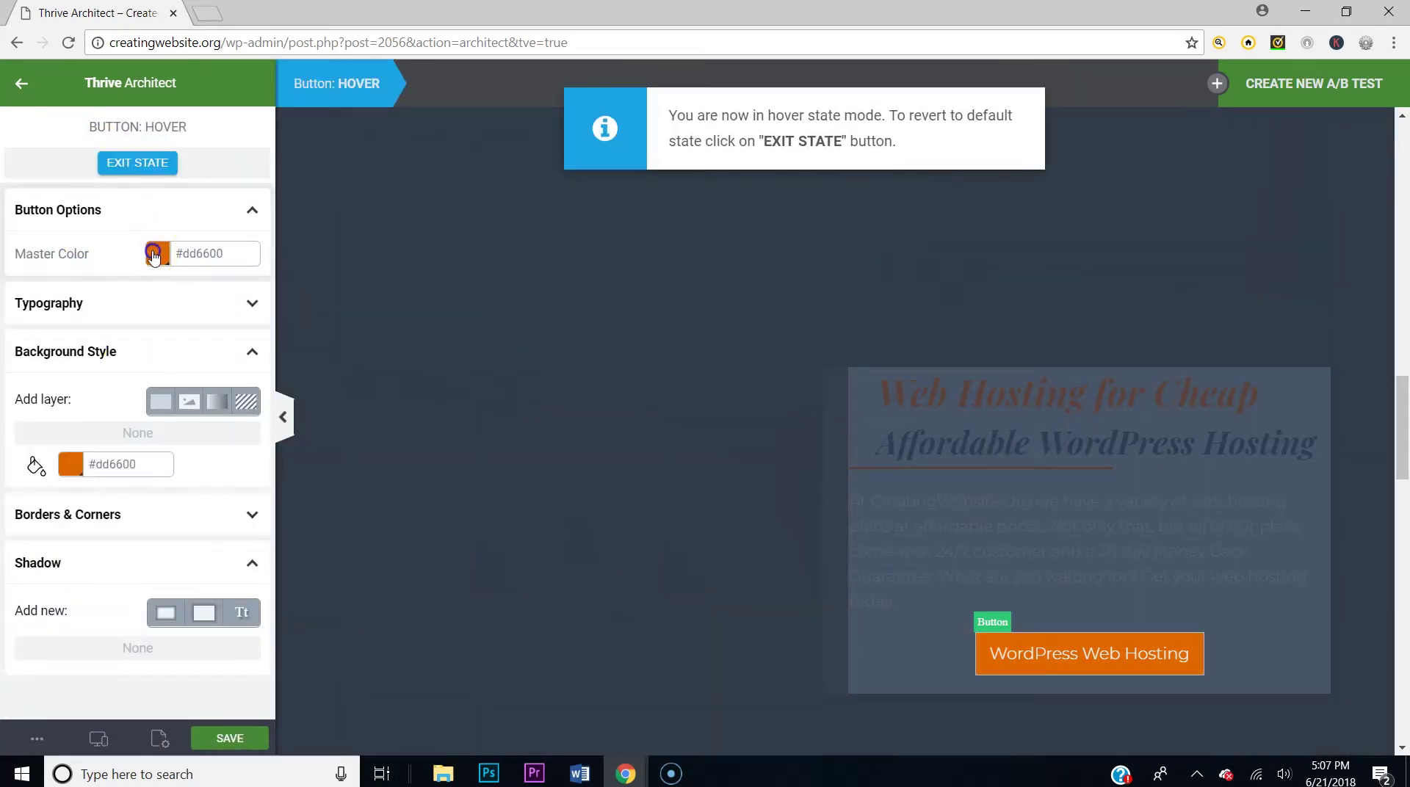
pyautogui.click(153, 253)
pyautogui.click(154, 531)
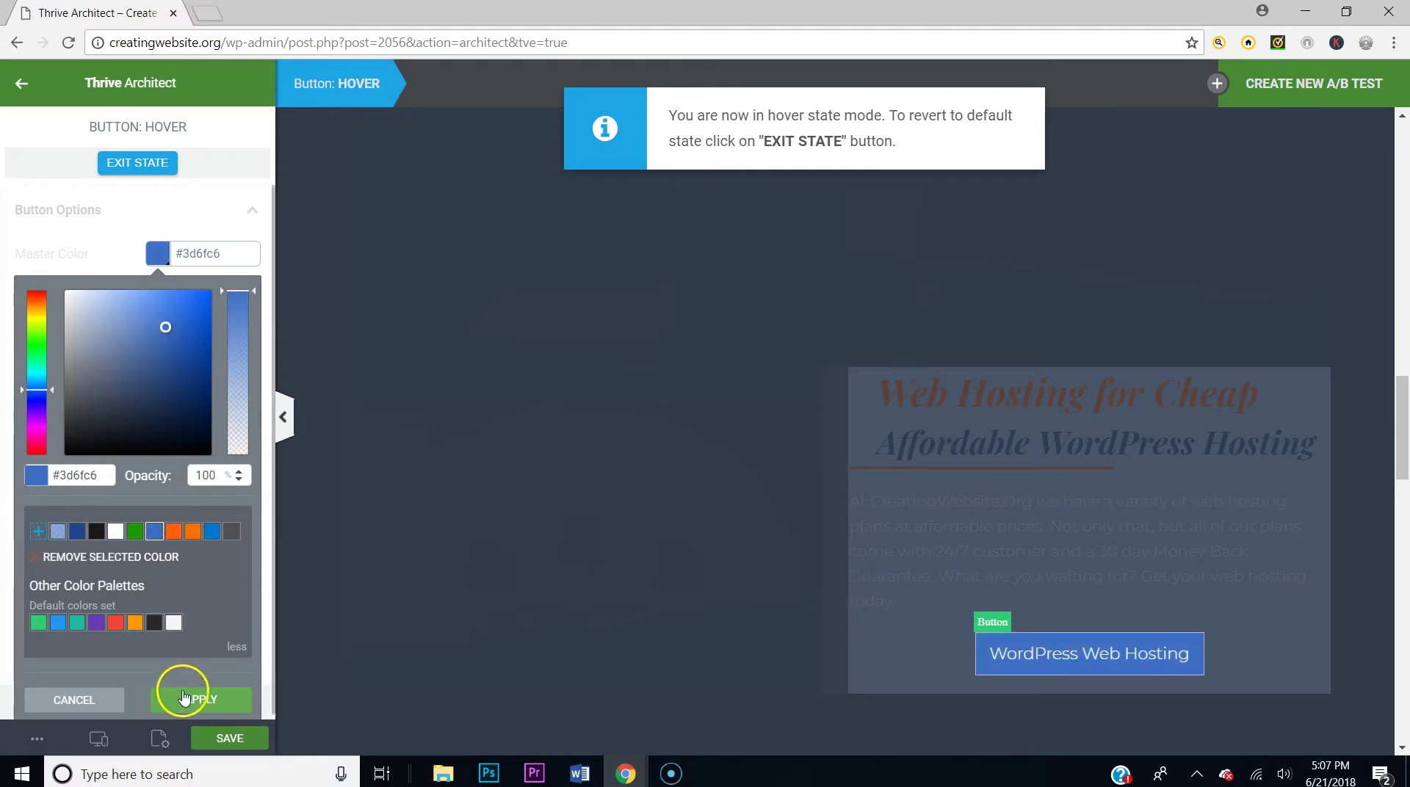
pyautogui.click(184, 697)
pyautogui.click(221, 736)
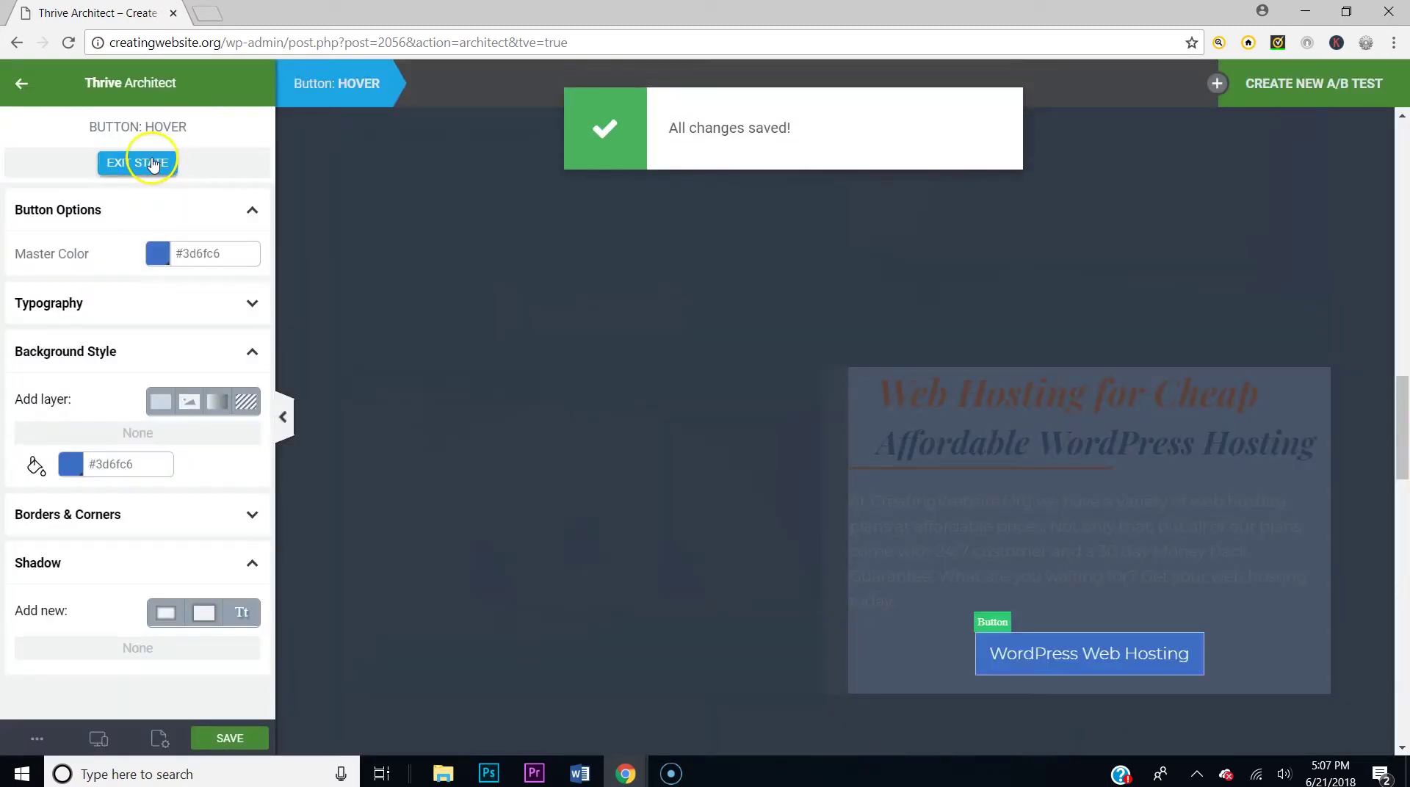
pyautogui.click(153, 164)
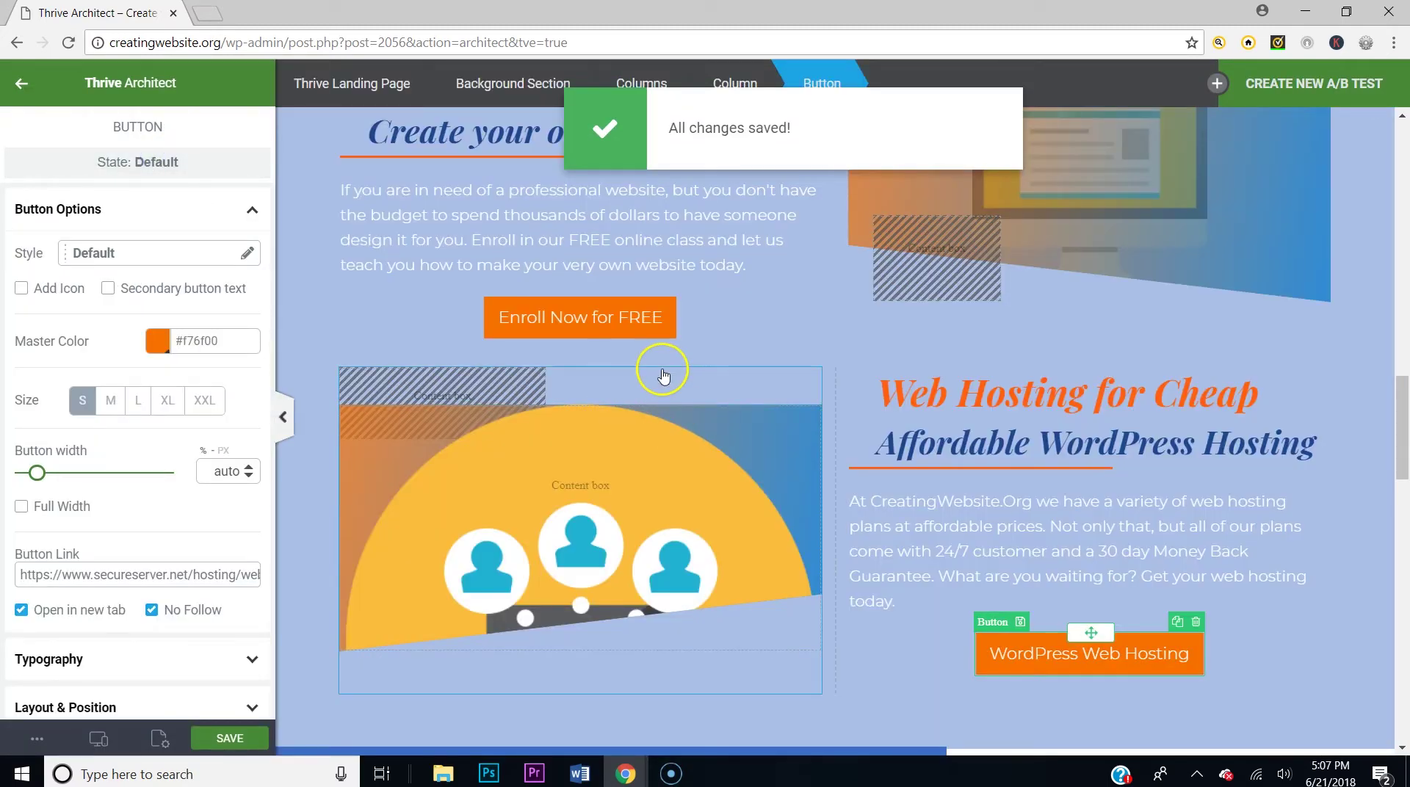
# Preview the homepage and check the hover colors of the Get Thrive Architect Now, Enroll Now for FREE and WordPress Web Hosting buttons
pyautogui.scroll(2, 663, 376)
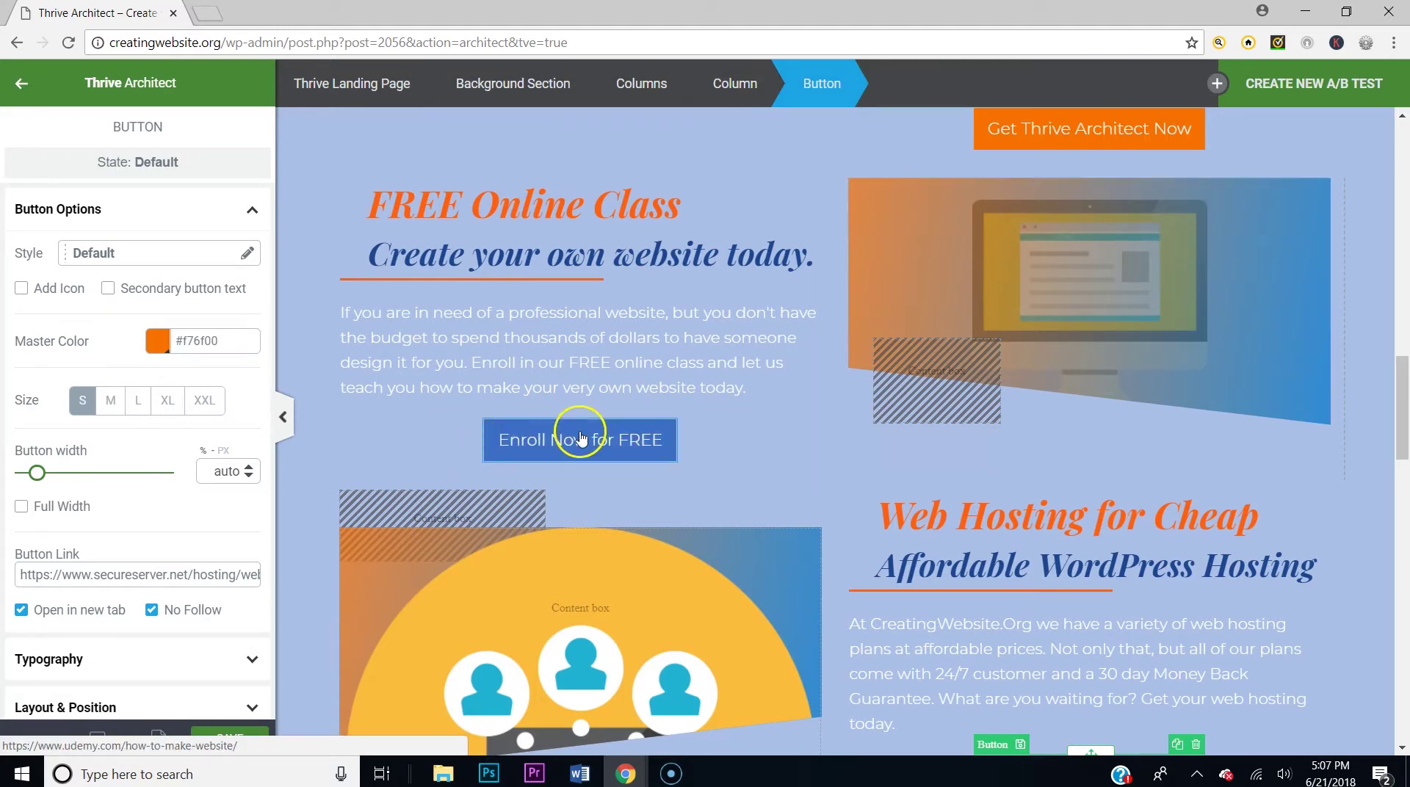
pyautogui.scroll(-2, 878, 419)
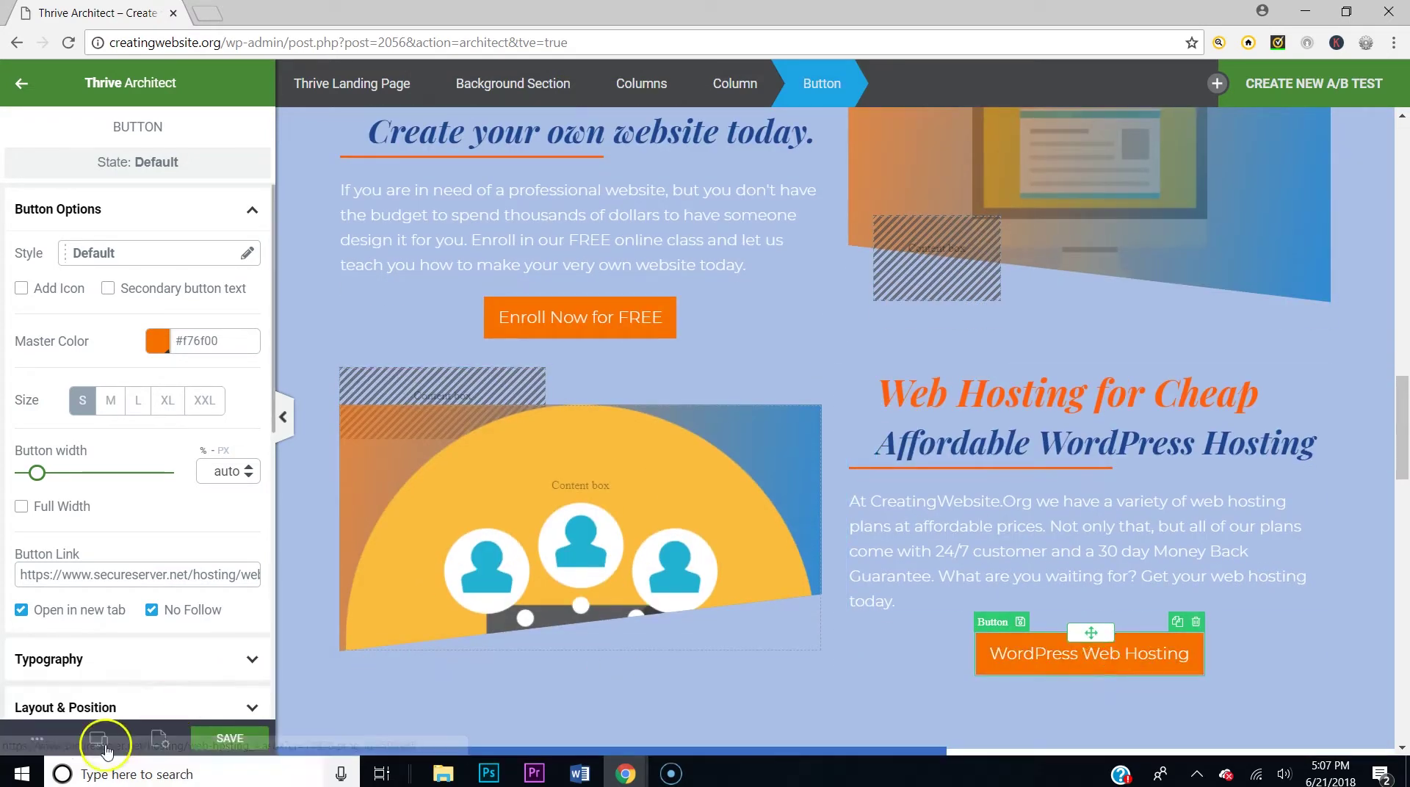
pyautogui.click(36, 739)
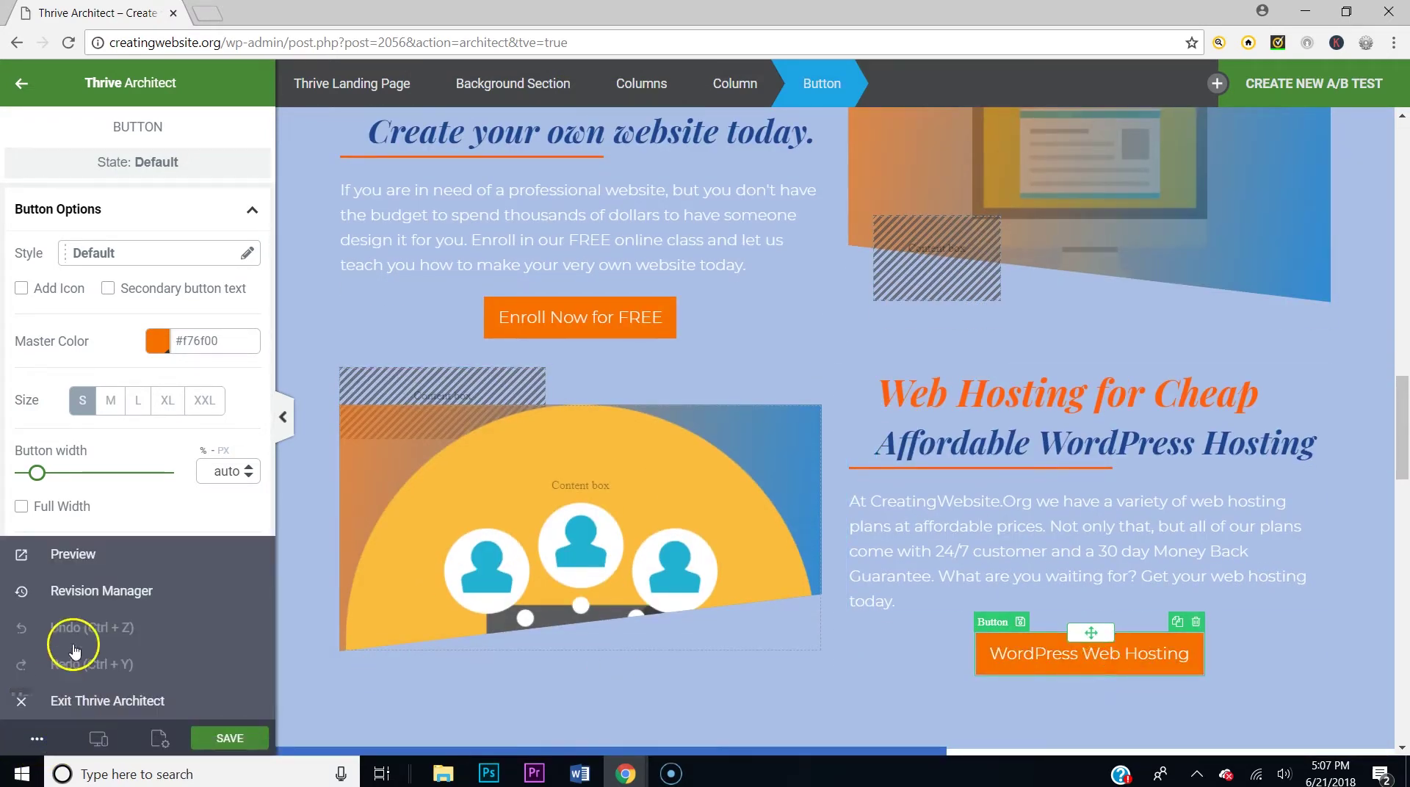
pyautogui.click(73, 555)
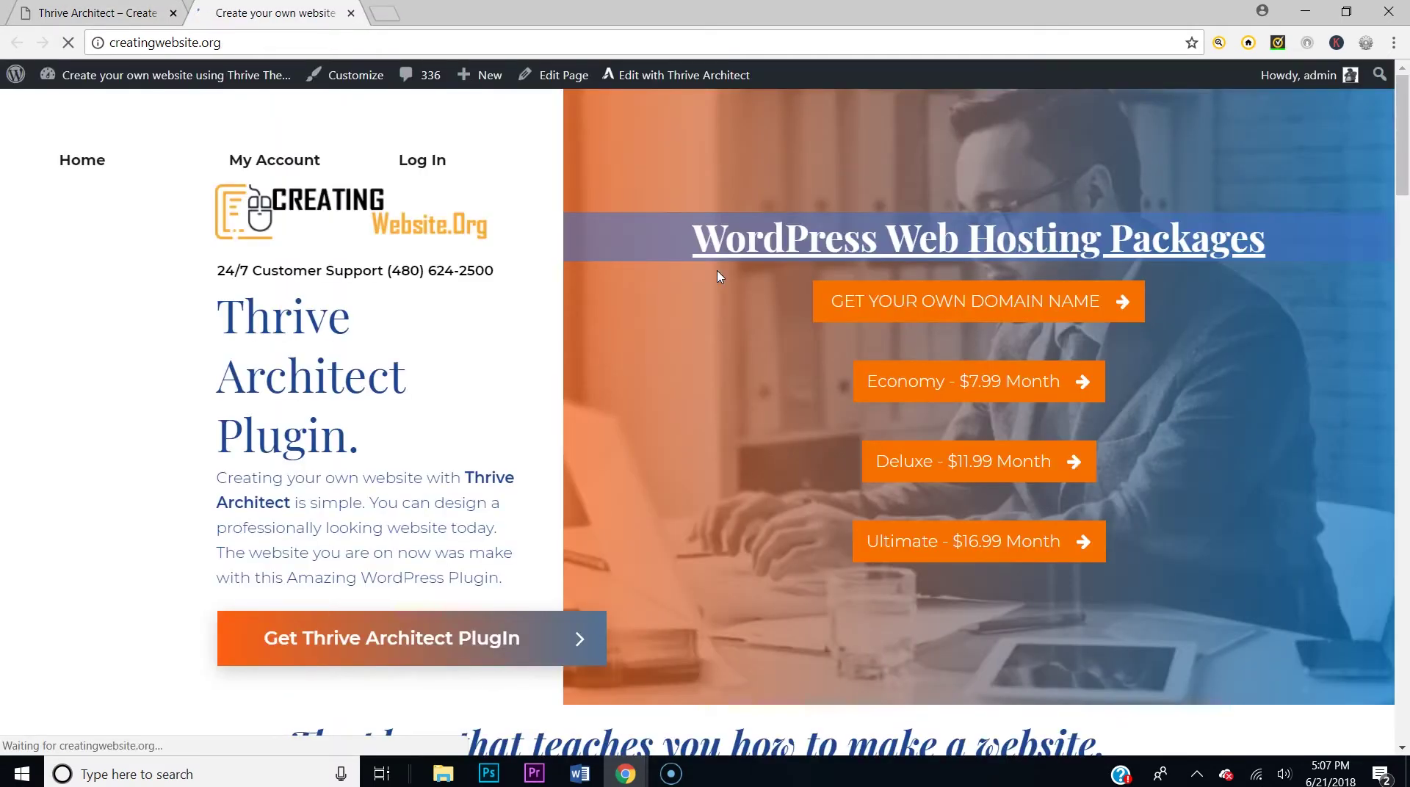
pyautogui.scroll(-10, 719, 276)
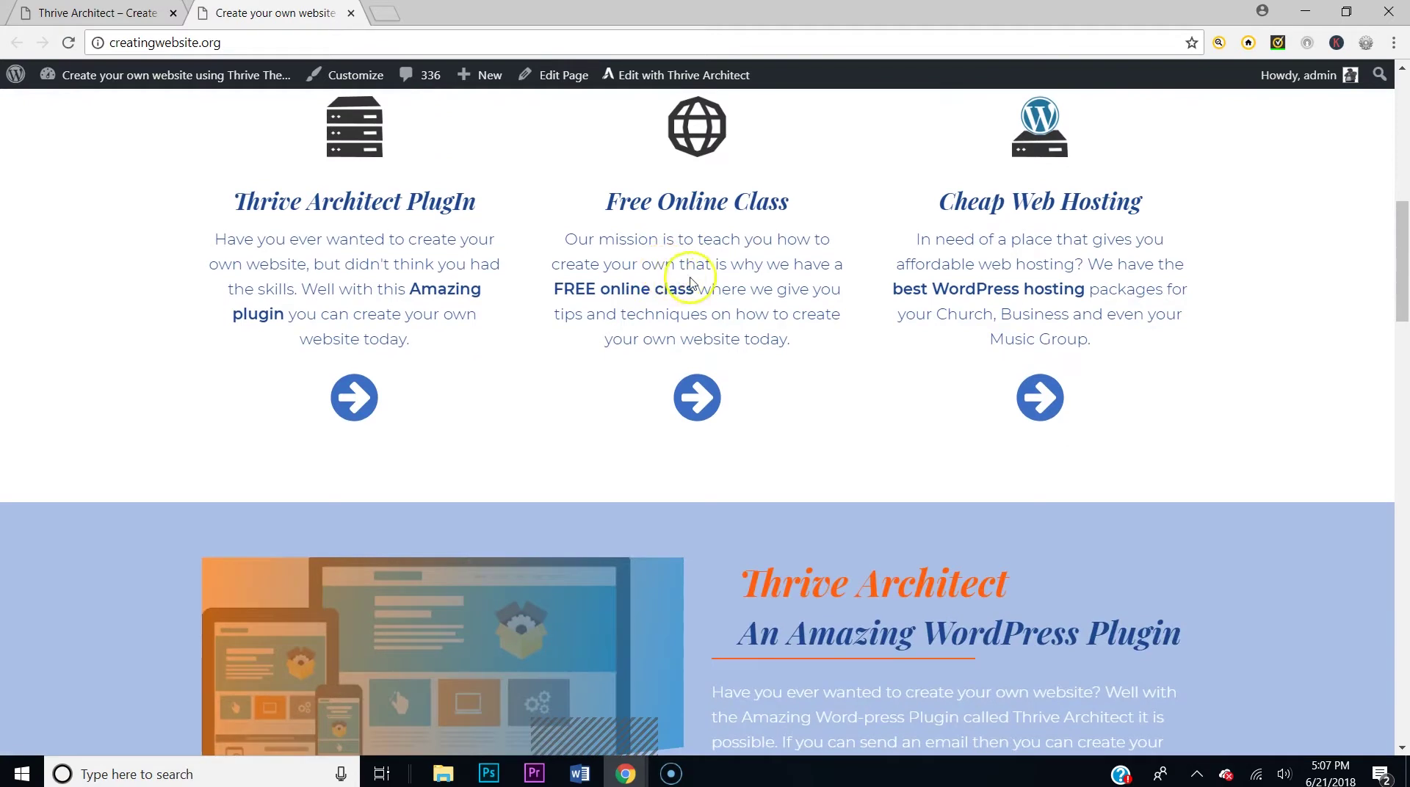
pyautogui.scroll(-5, 679, 284)
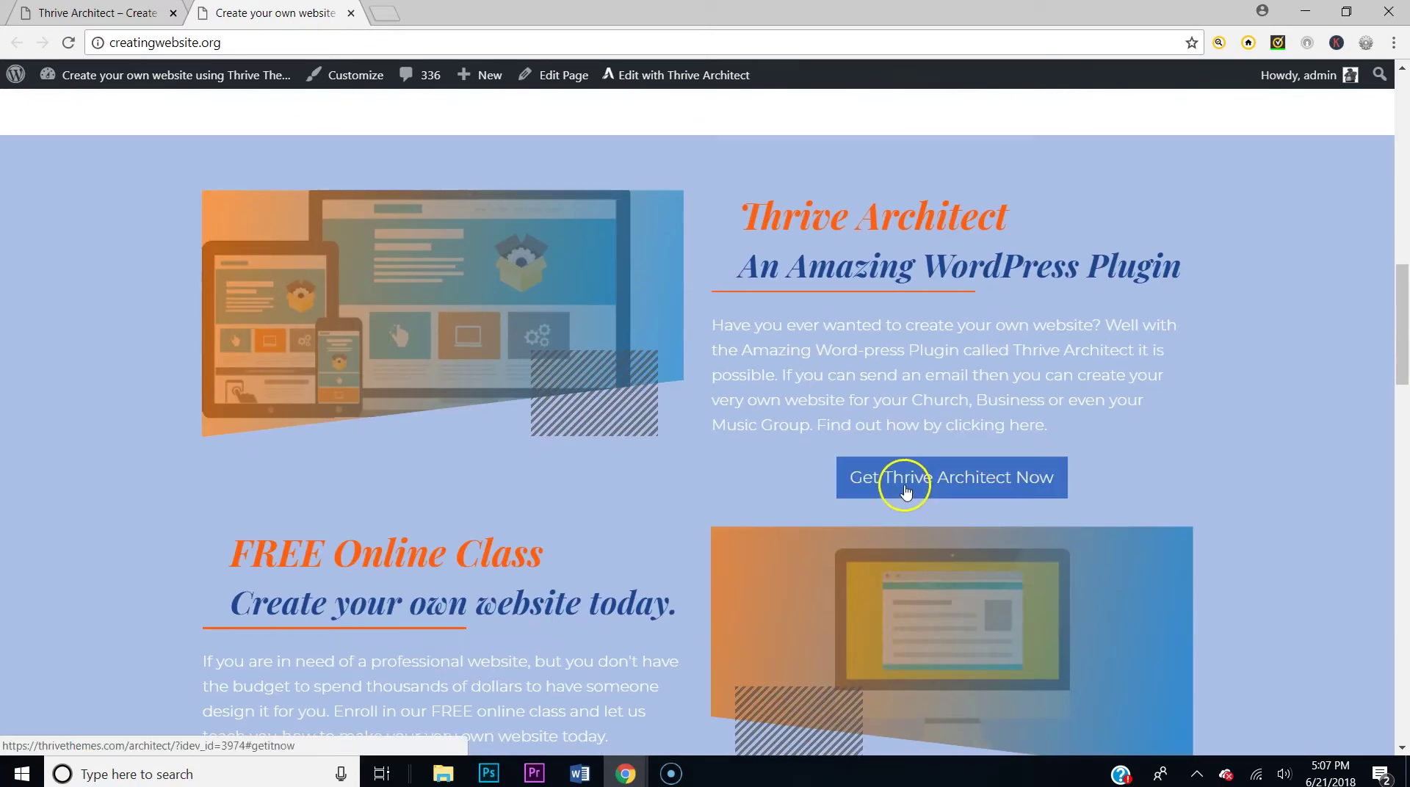
pyautogui.scroll(-7, 905, 491)
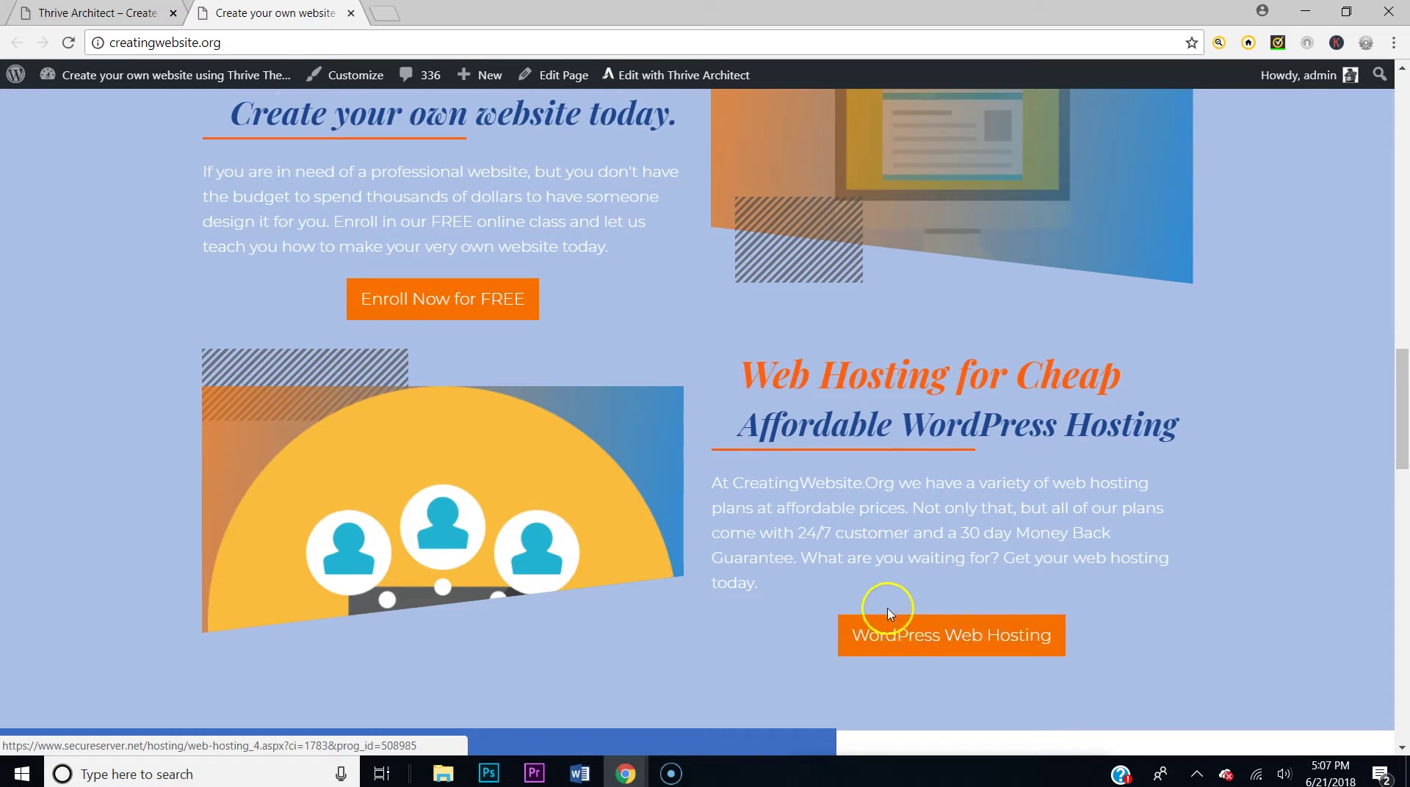
# Examine the hover effects of the three CreatingWebsite.ORG Resource Center boxes on the previewed homepage
pyautogui.scroll(-5, 900, 610)
pyautogui.scroll(-2, 649, 417)
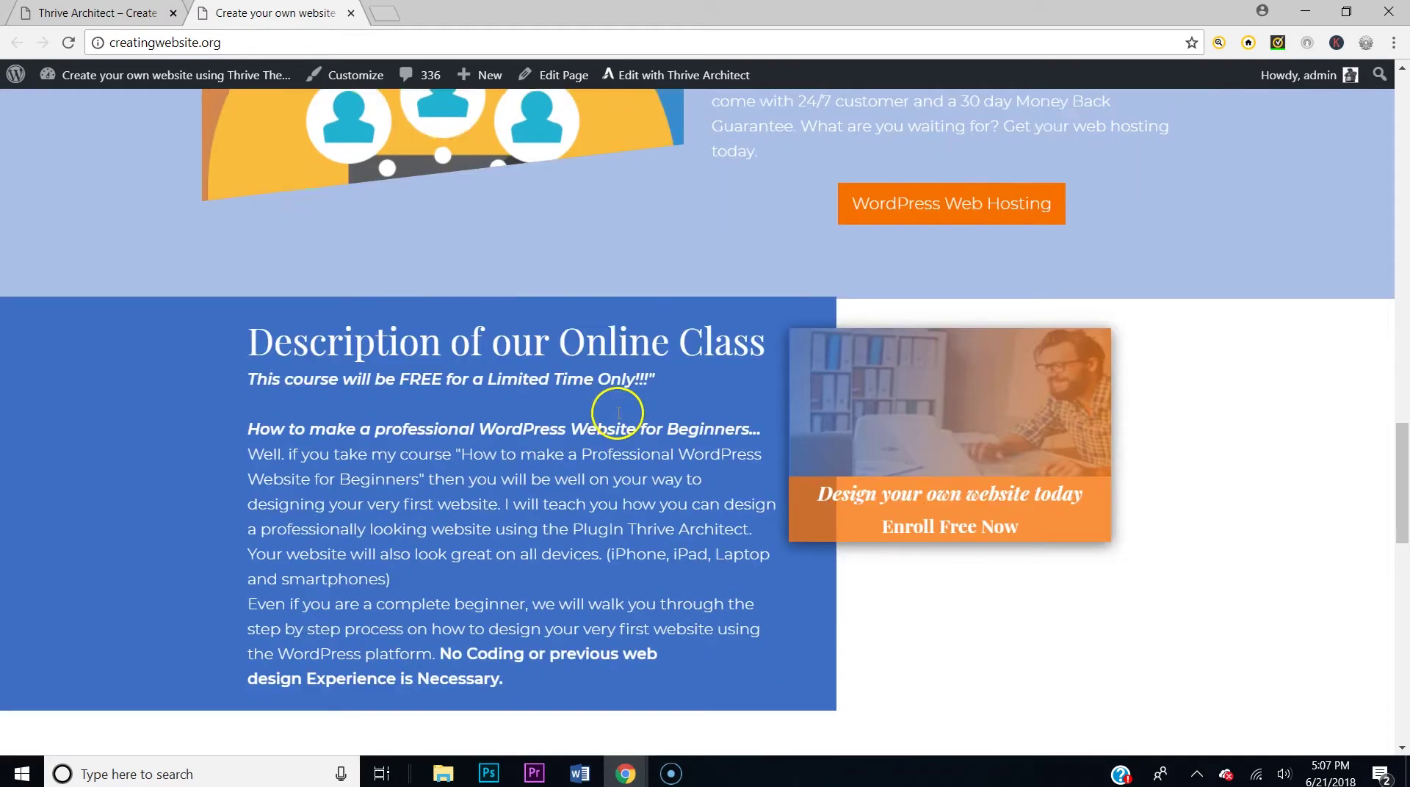
pyautogui.scroll(-5, 562, 418)
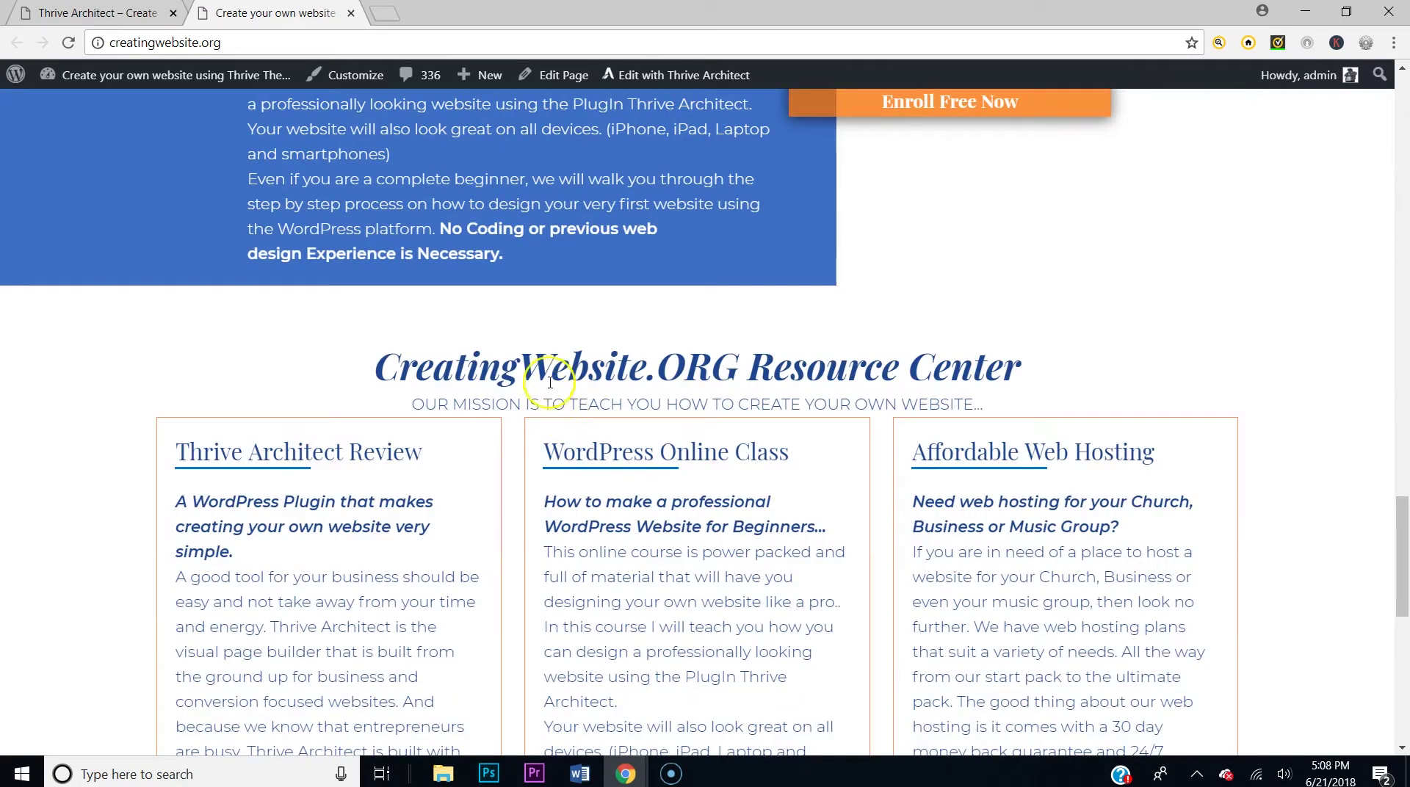
pyautogui.scroll(-5, 925, 388)
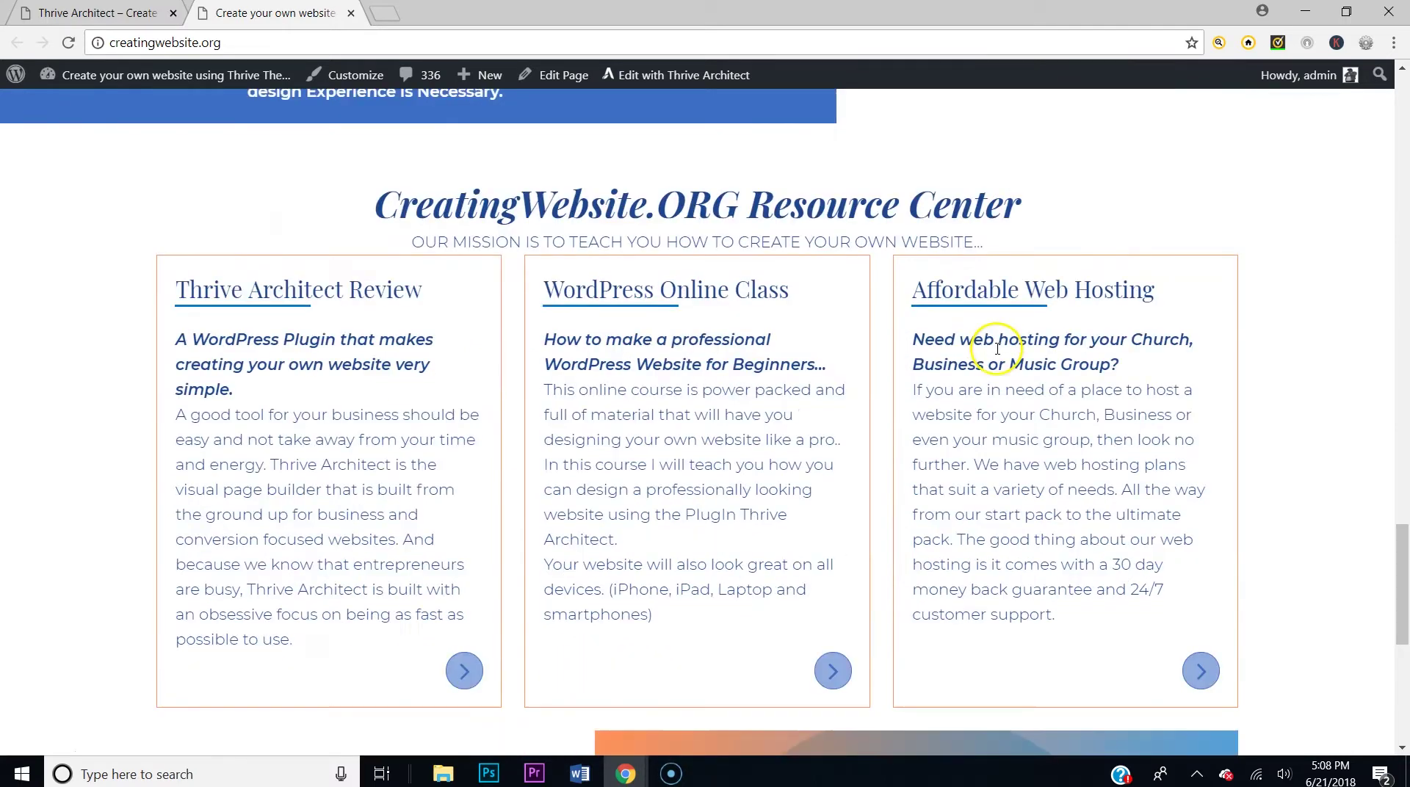
pyautogui.scroll(2, 896, 191)
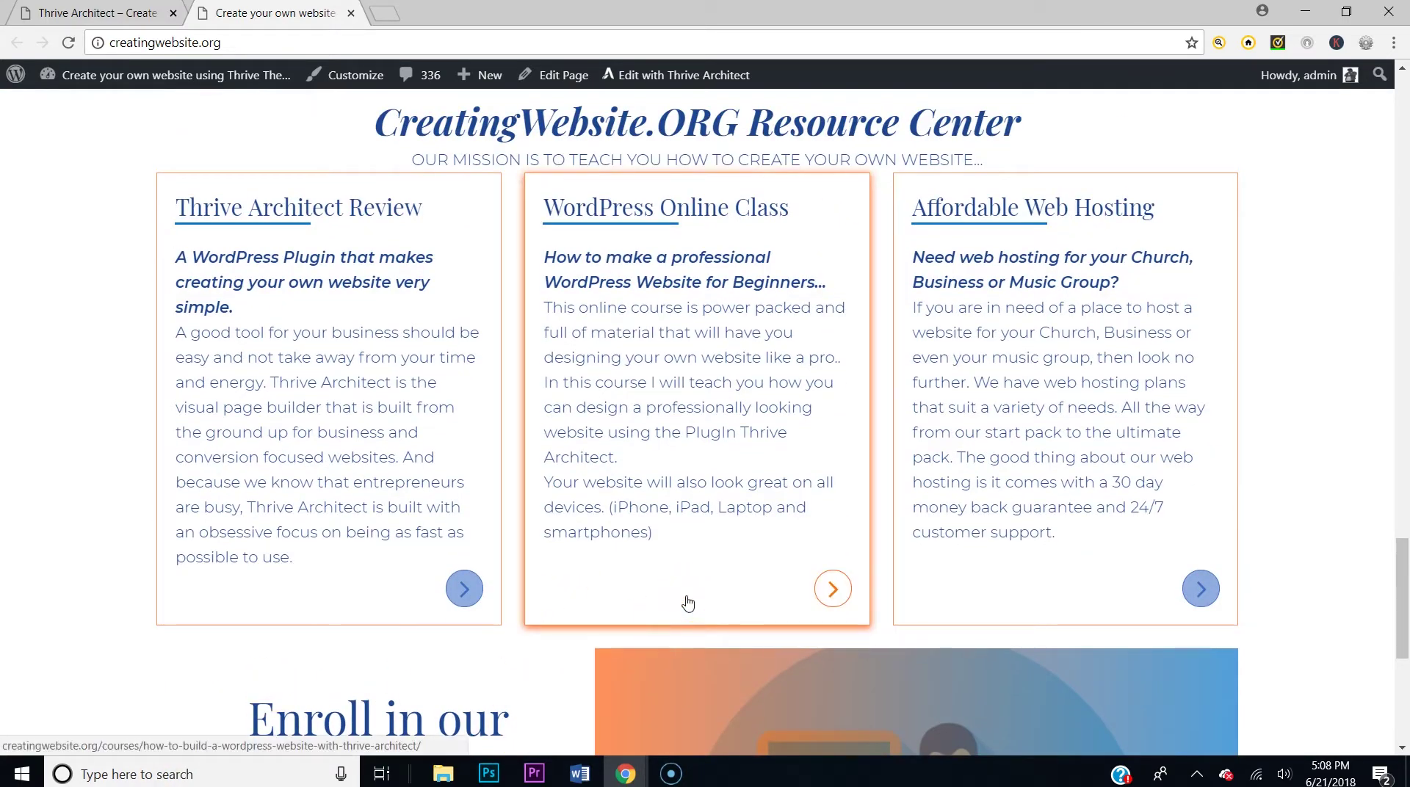
# Return to the Thrive Architect editor and examine the homepage layout in Tablet view
pyautogui.click(156, 12)
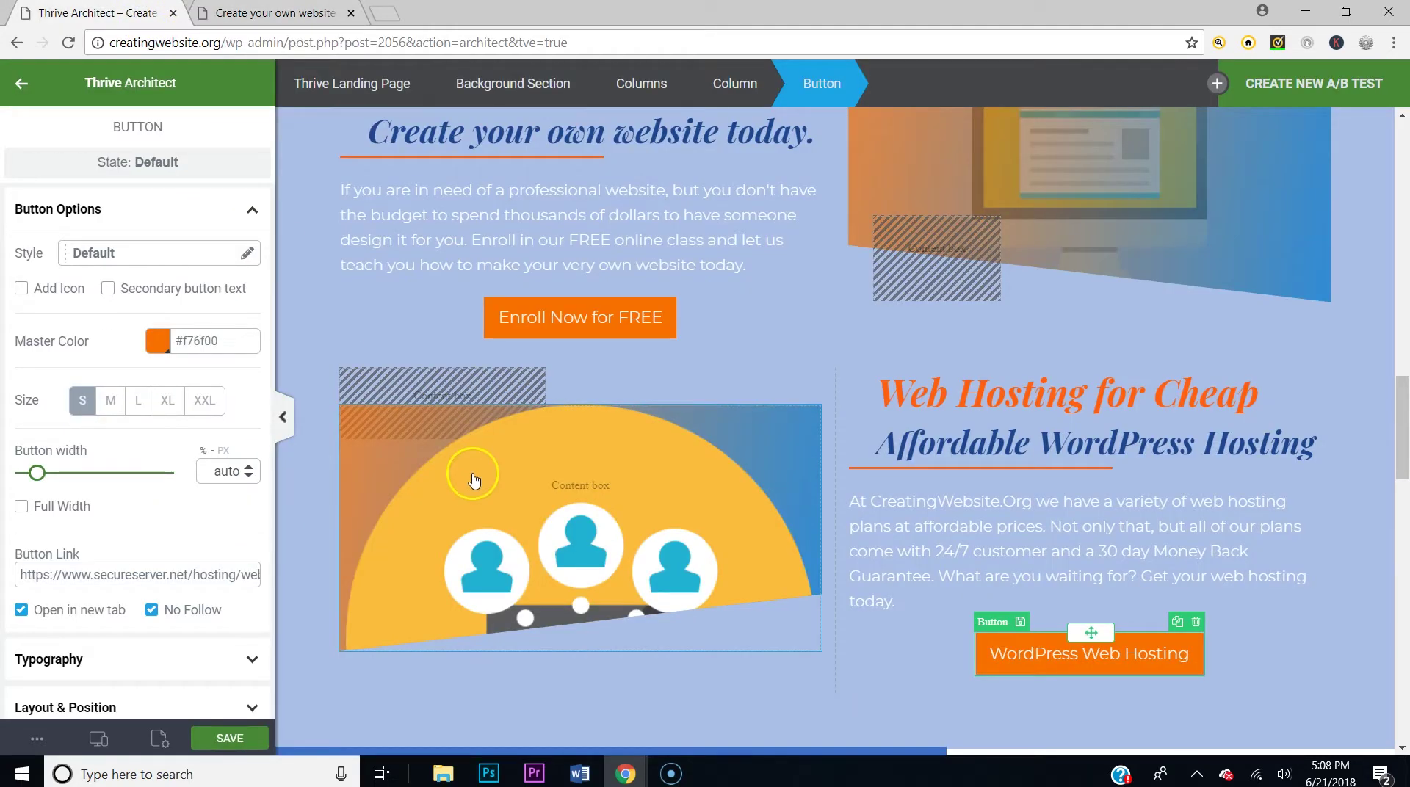
pyautogui.scroll(-2, 473, 486)
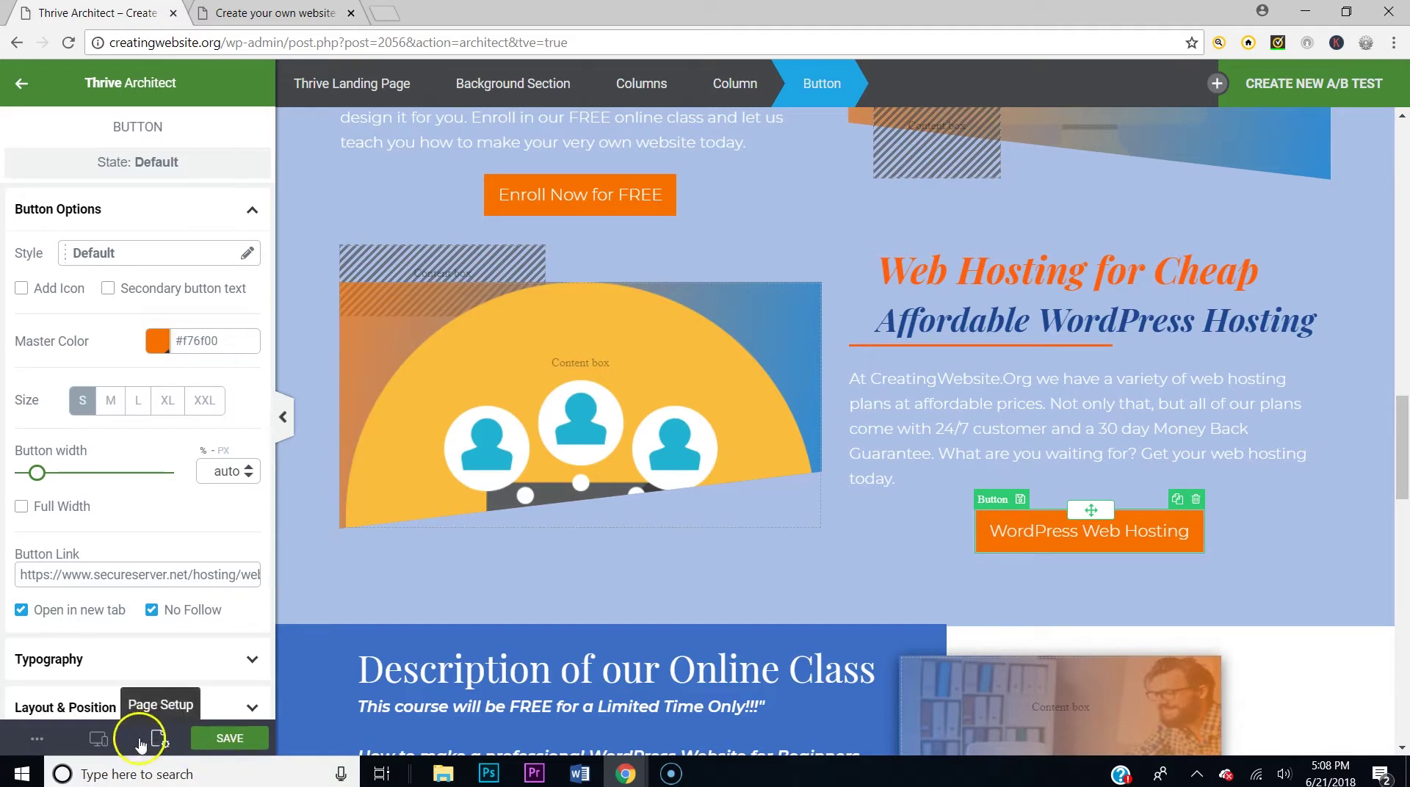
pyautogui.moveTo(103, 740)
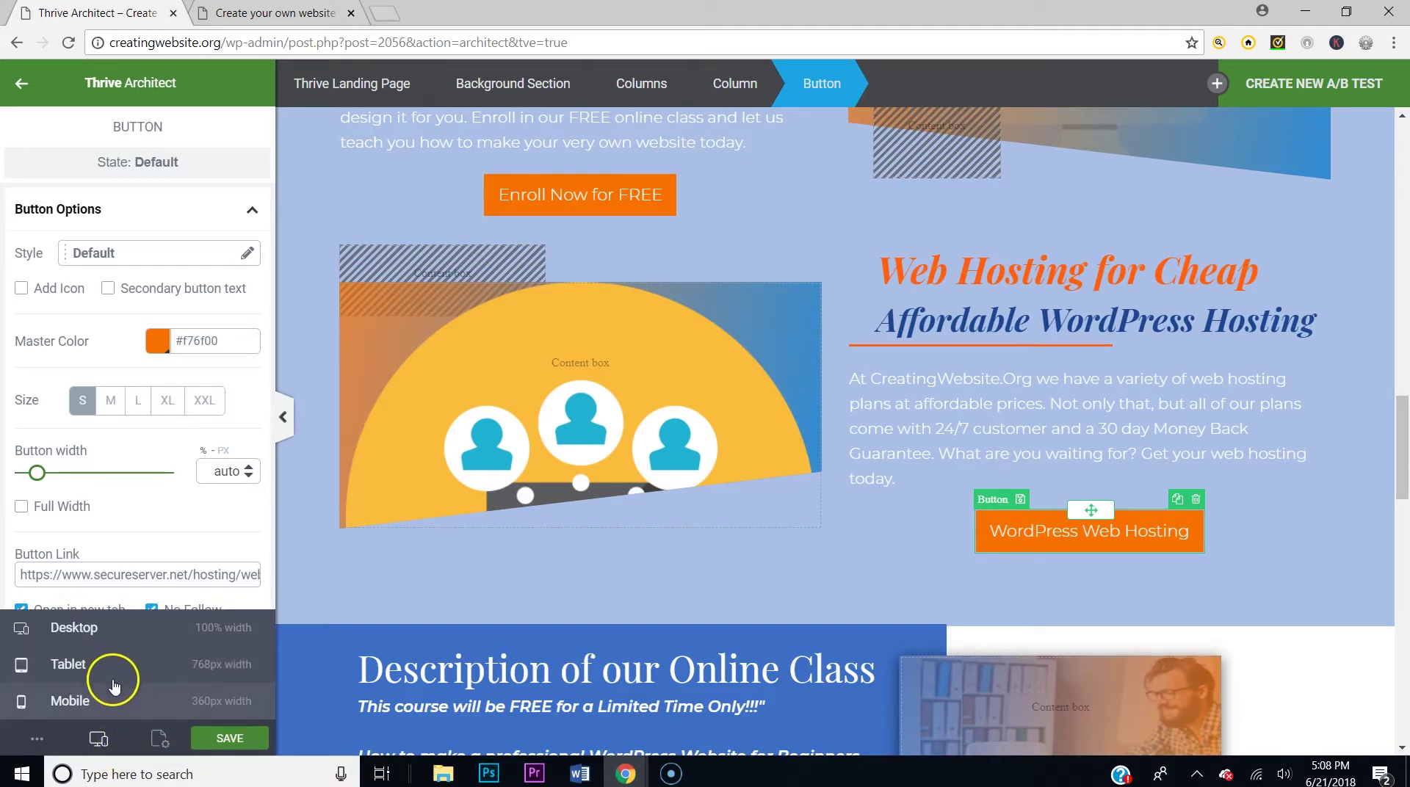
pyautogui.click(126, 664)
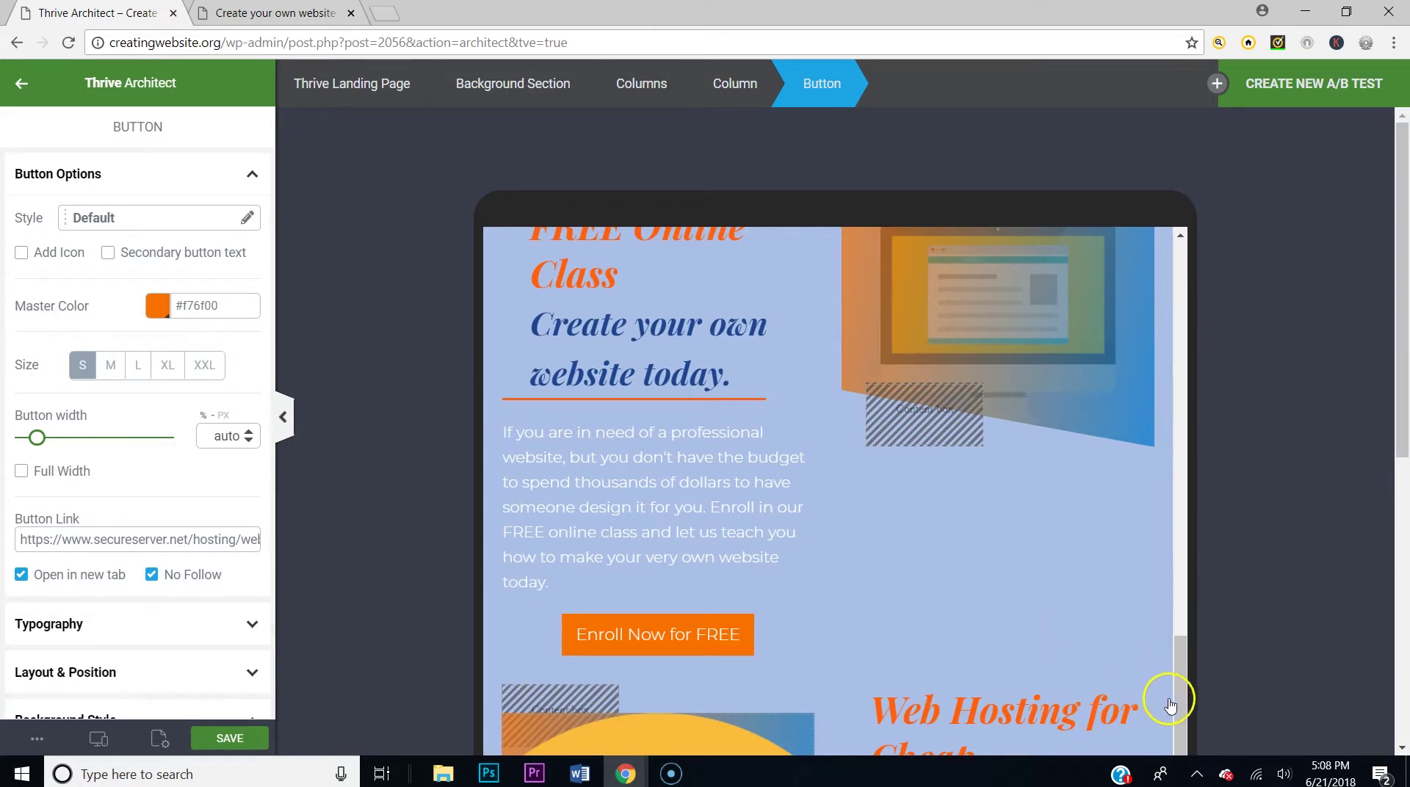
pyautogui.moveTo(1172, 709); pyautogui.dragTo(1165, 450)
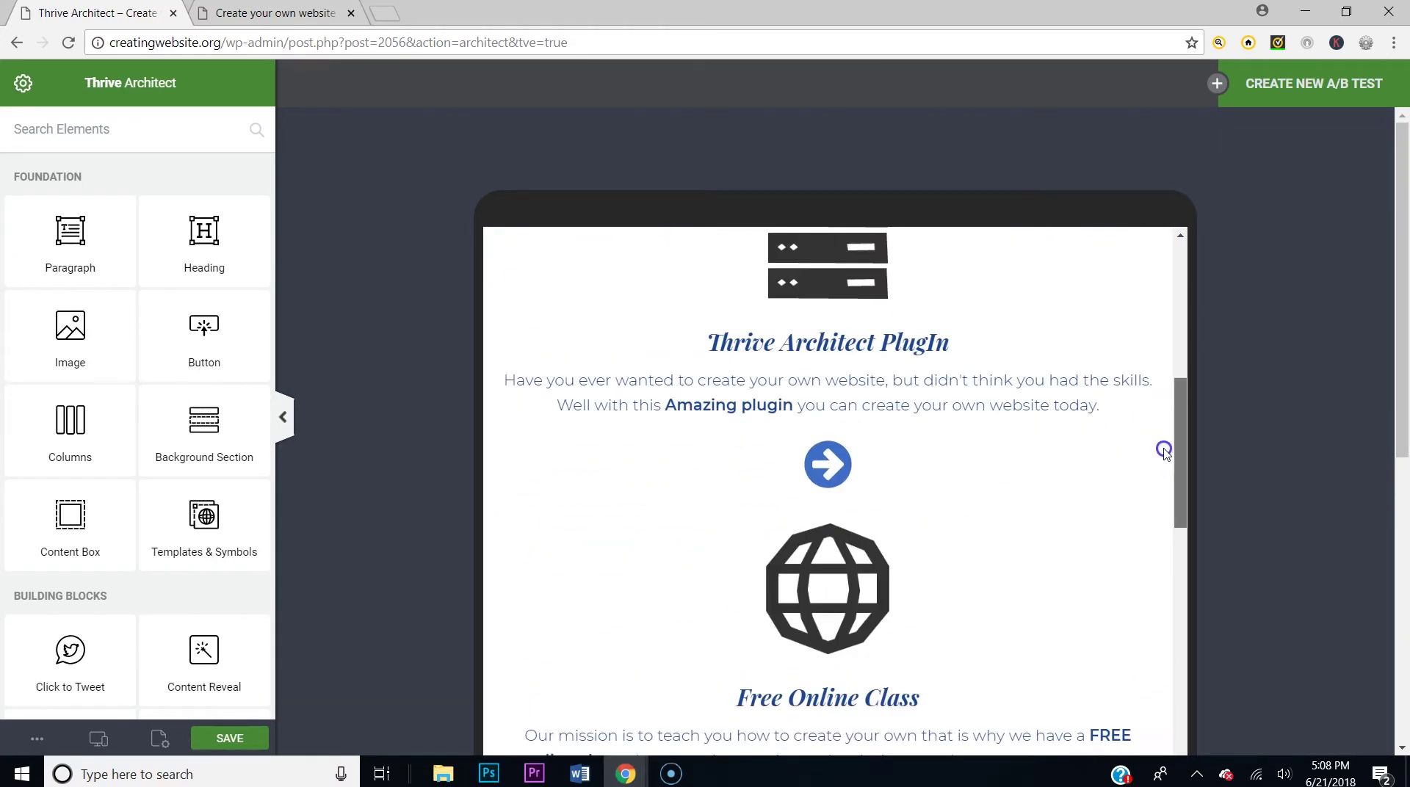
# Examine the homepage layout in Mobile view, and restore the Desktop view
pyautogui.click(95, 736)
pyautogui.click(101, 694)
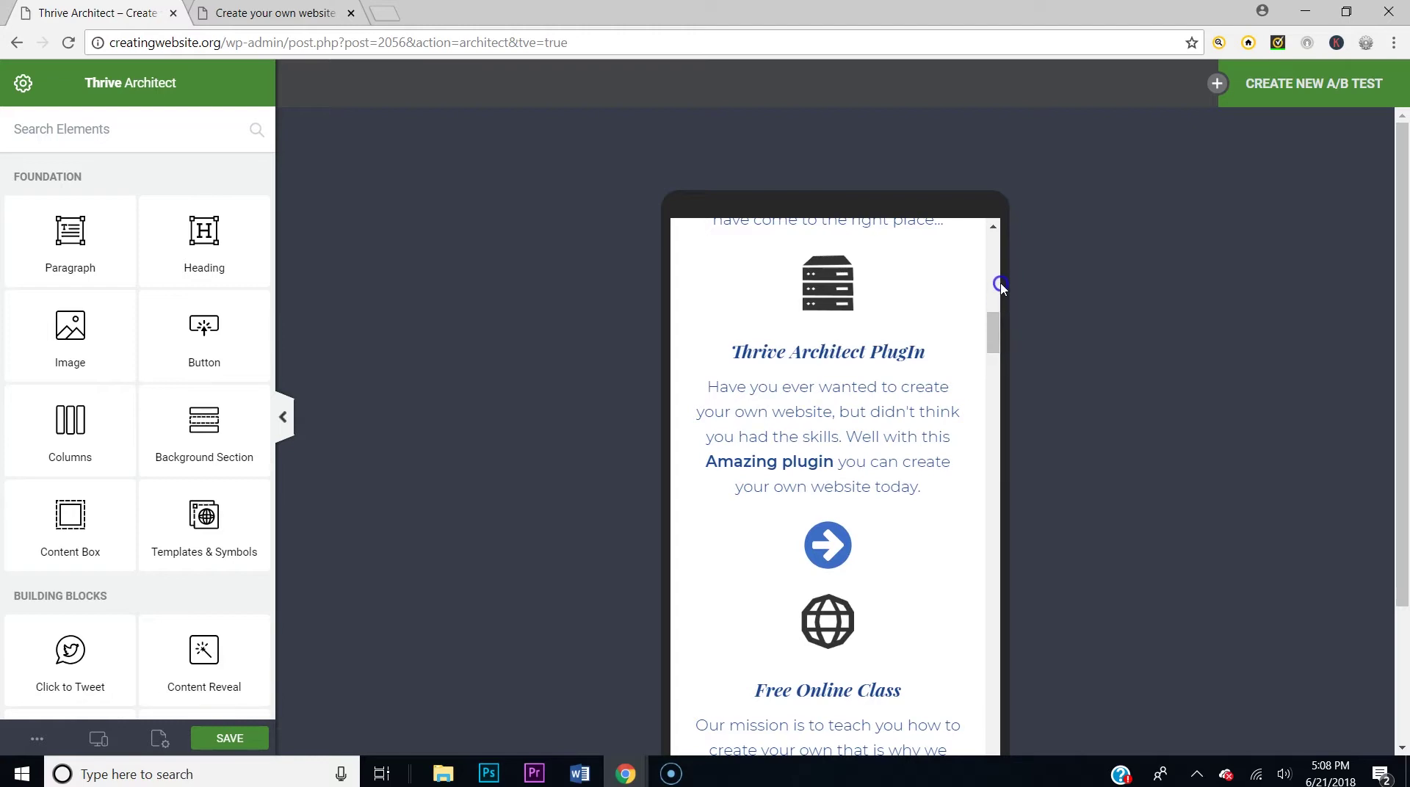
pyautogui.moveTo(990, 332); pyautogui.dragTo(991, 620)
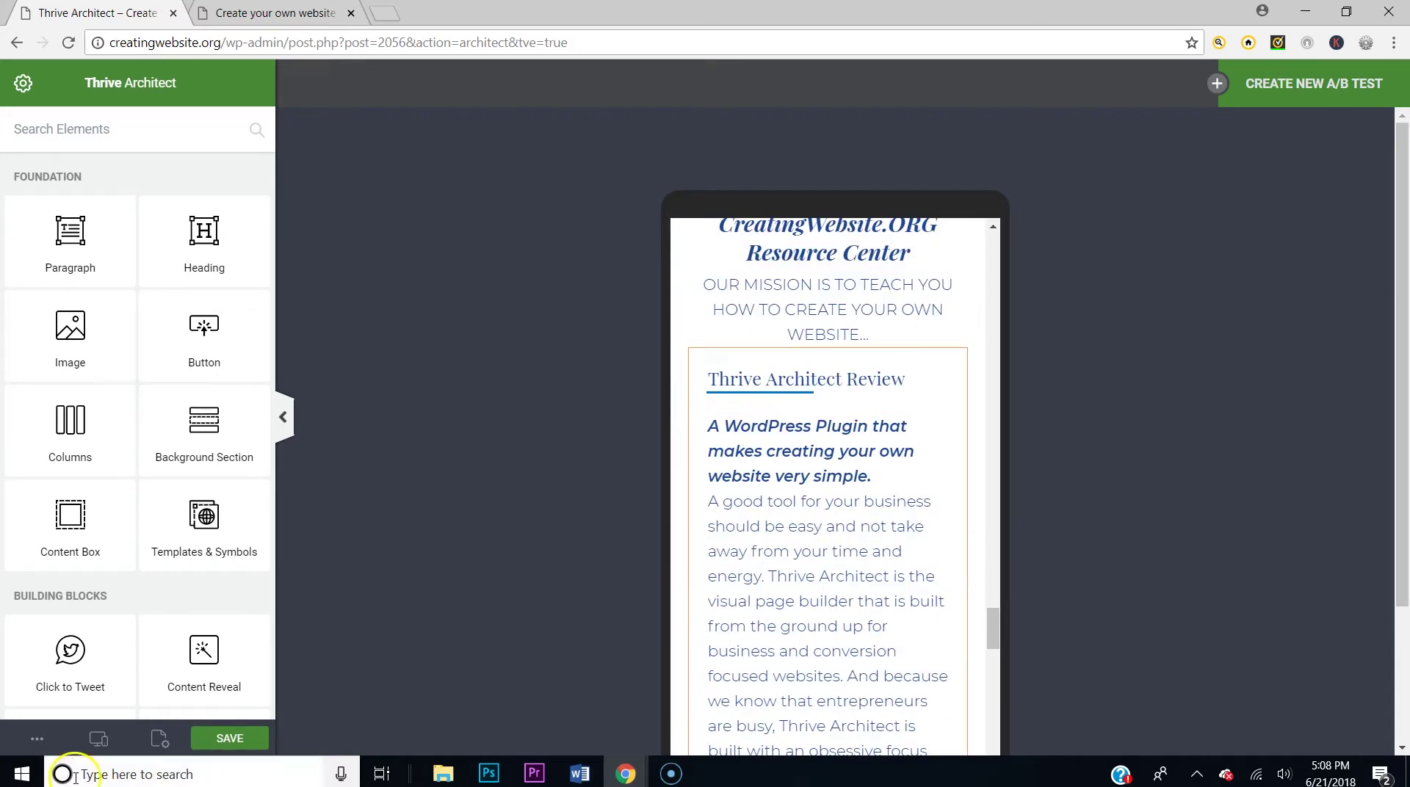
pyautogui.moveTo(102, 738)
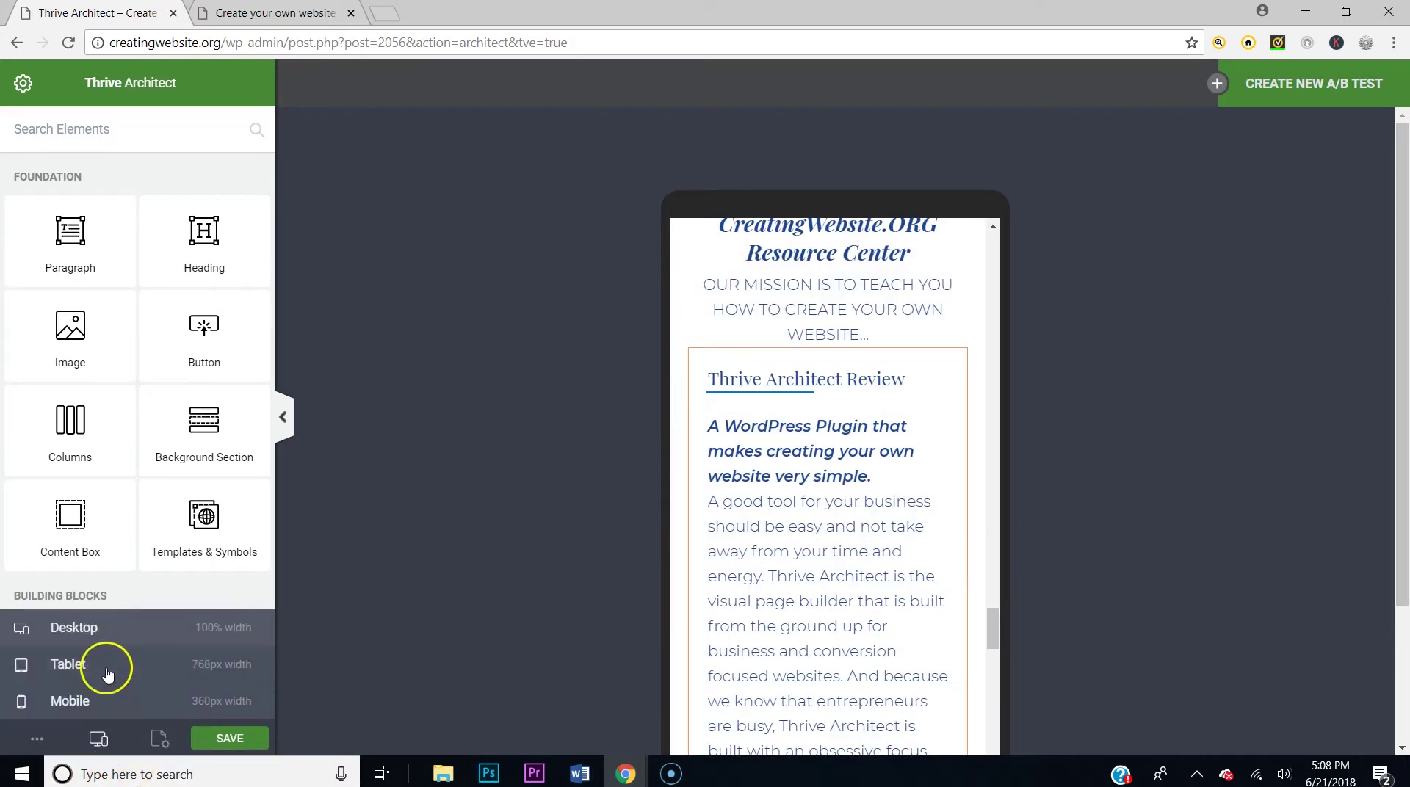
pyautogui.click(86, 626)
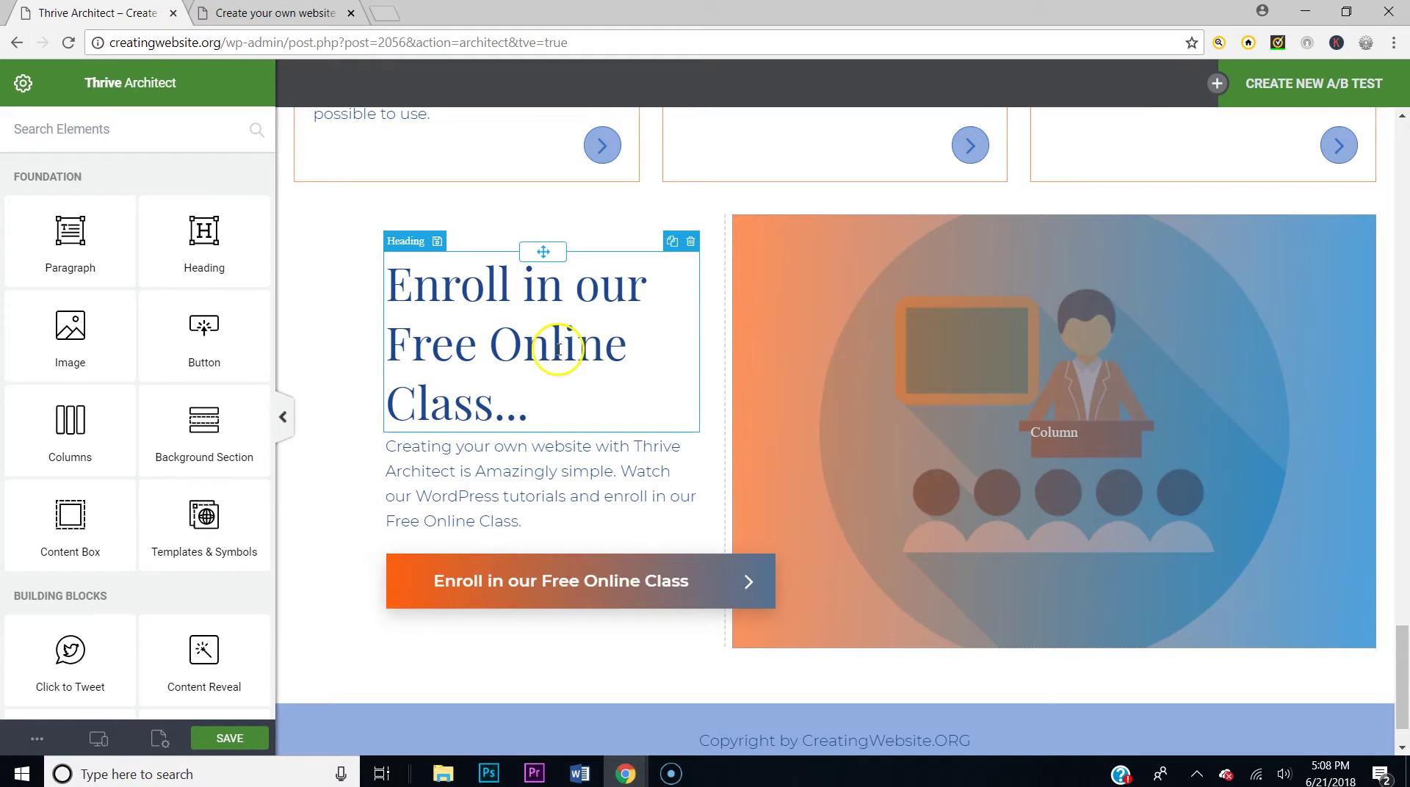
# Search the elements for "div" and insert a Divider between the Resource Center boxes and the "Enroll in our Free Online Class" section
pyautogui.scroll(3, 527, 350)
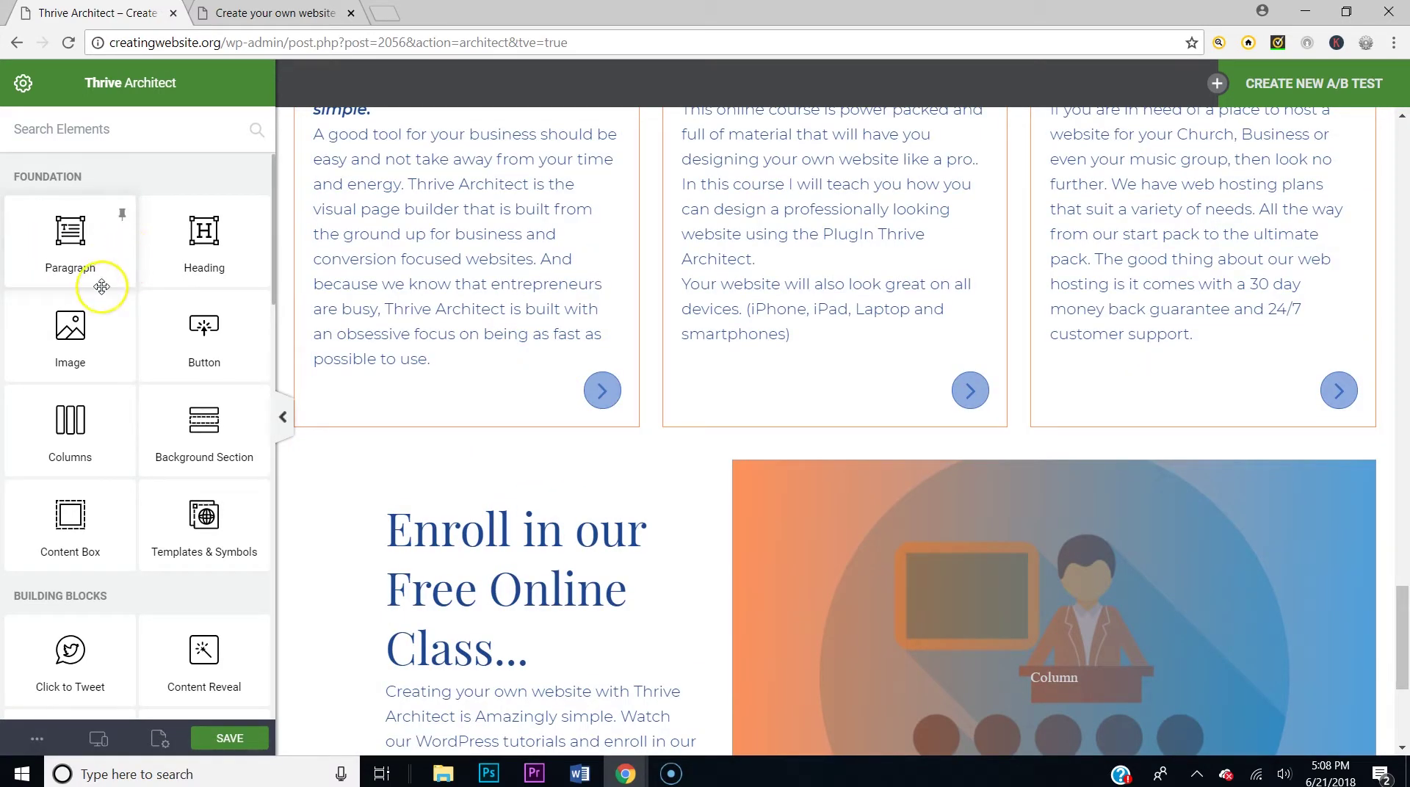
pyautogui.click(122, 131)
pyautogui.write('dic')
pyautogui.write('v')
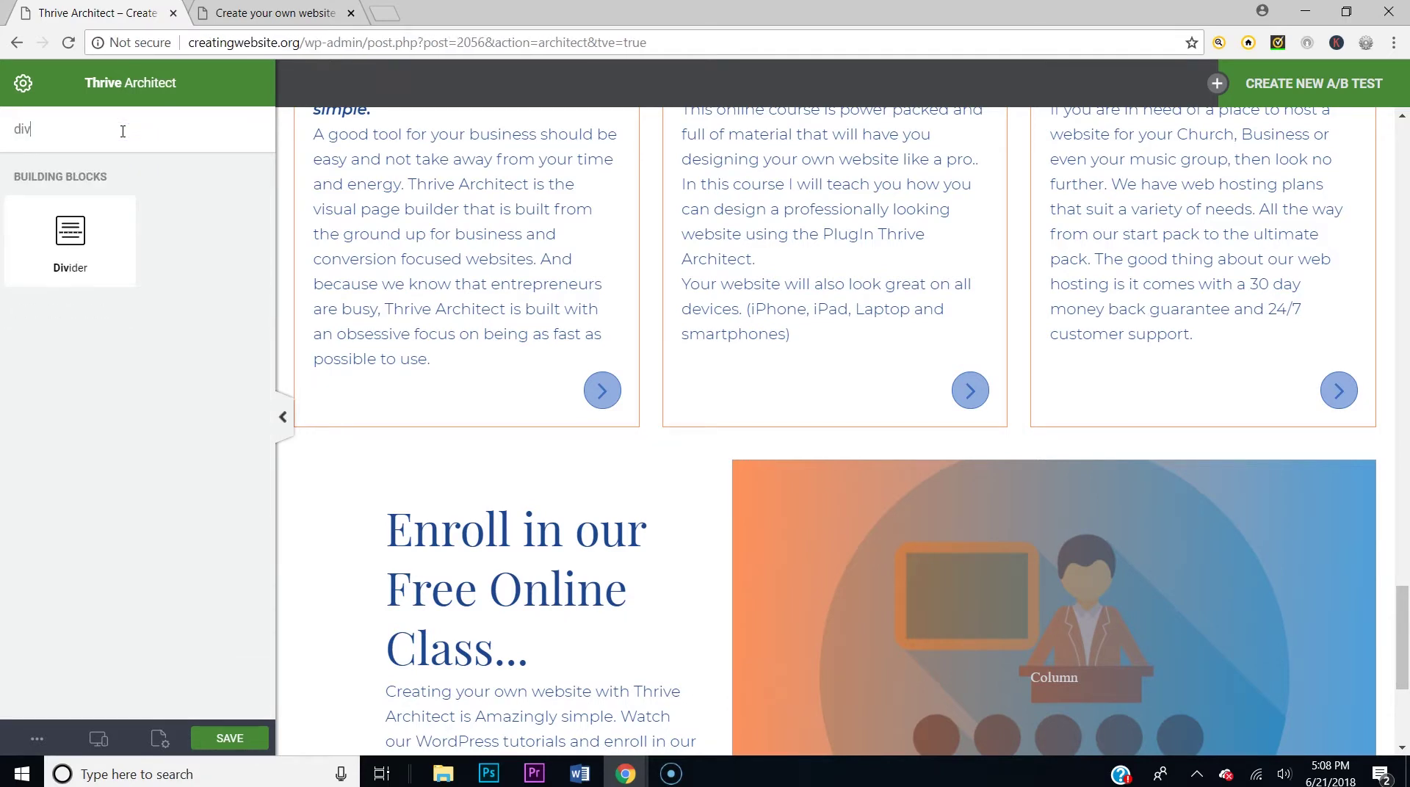
pyautogui.moveTo(99, 251); pyautogui.dragTo(807, 453)
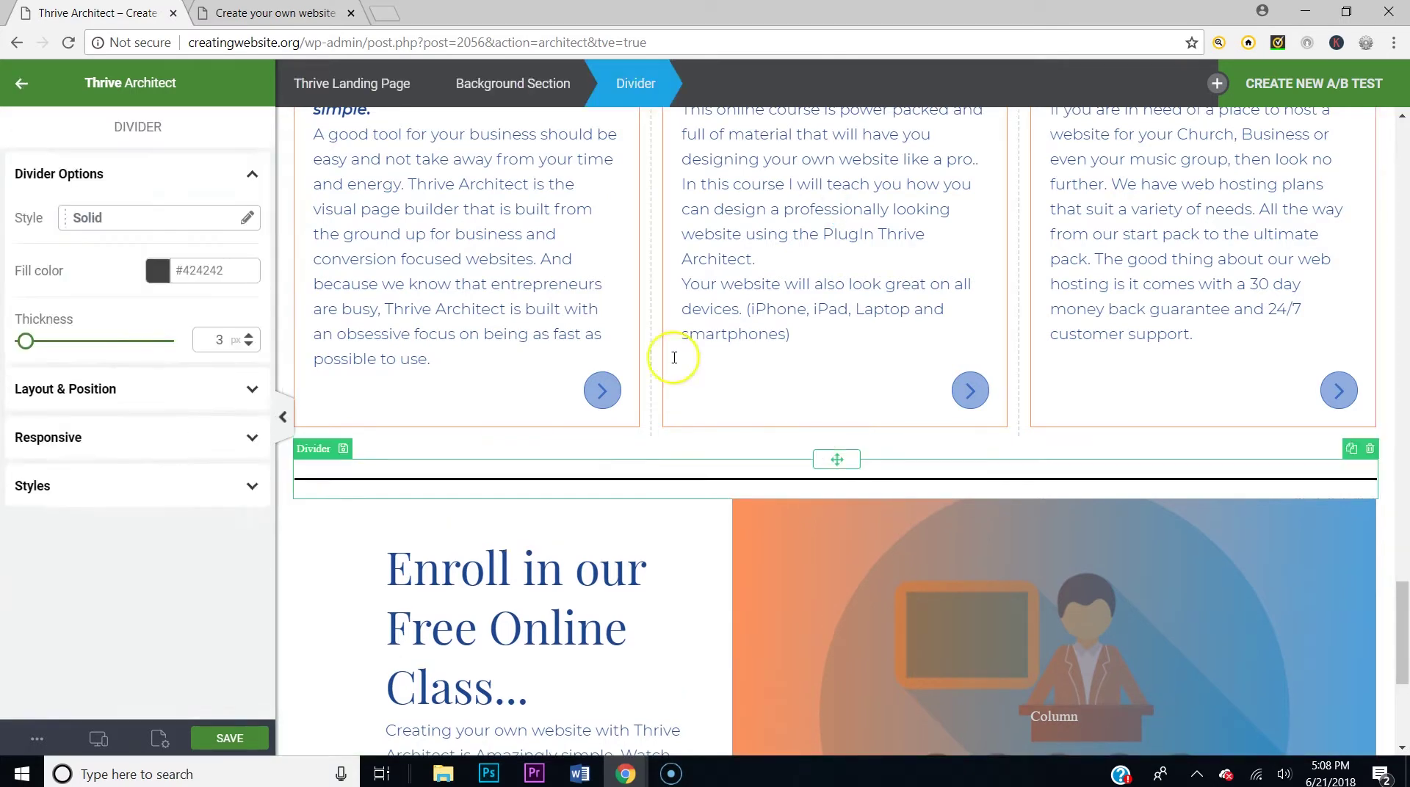
# Insert a Columns element below the new divider with the three-column 1/3, 1/3, 1/3 layout, and return to the element list
pyautogui.scroll(2, 1049, 248)
pyautogui.scroll(-3, 1048, 246)
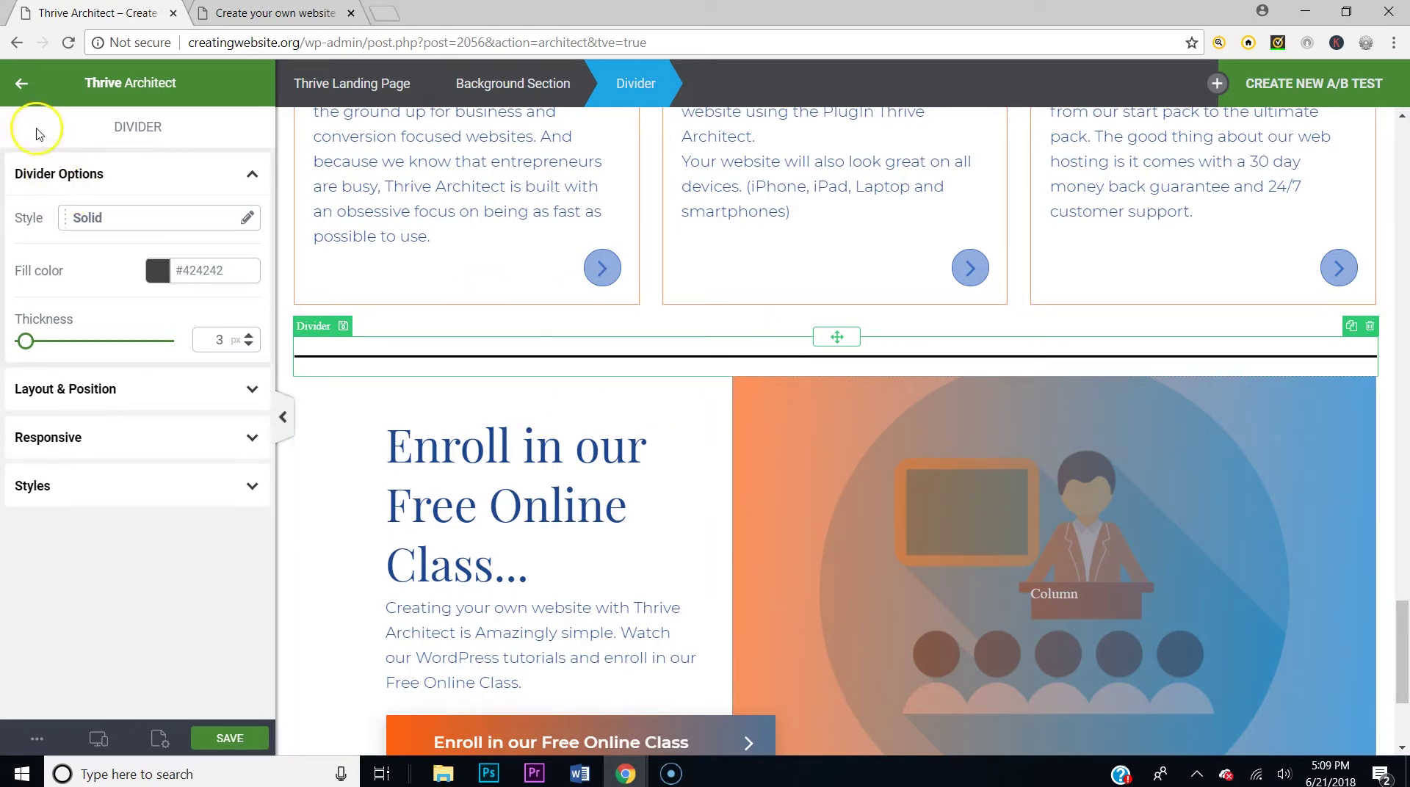
pyautogui.click(22, 86)
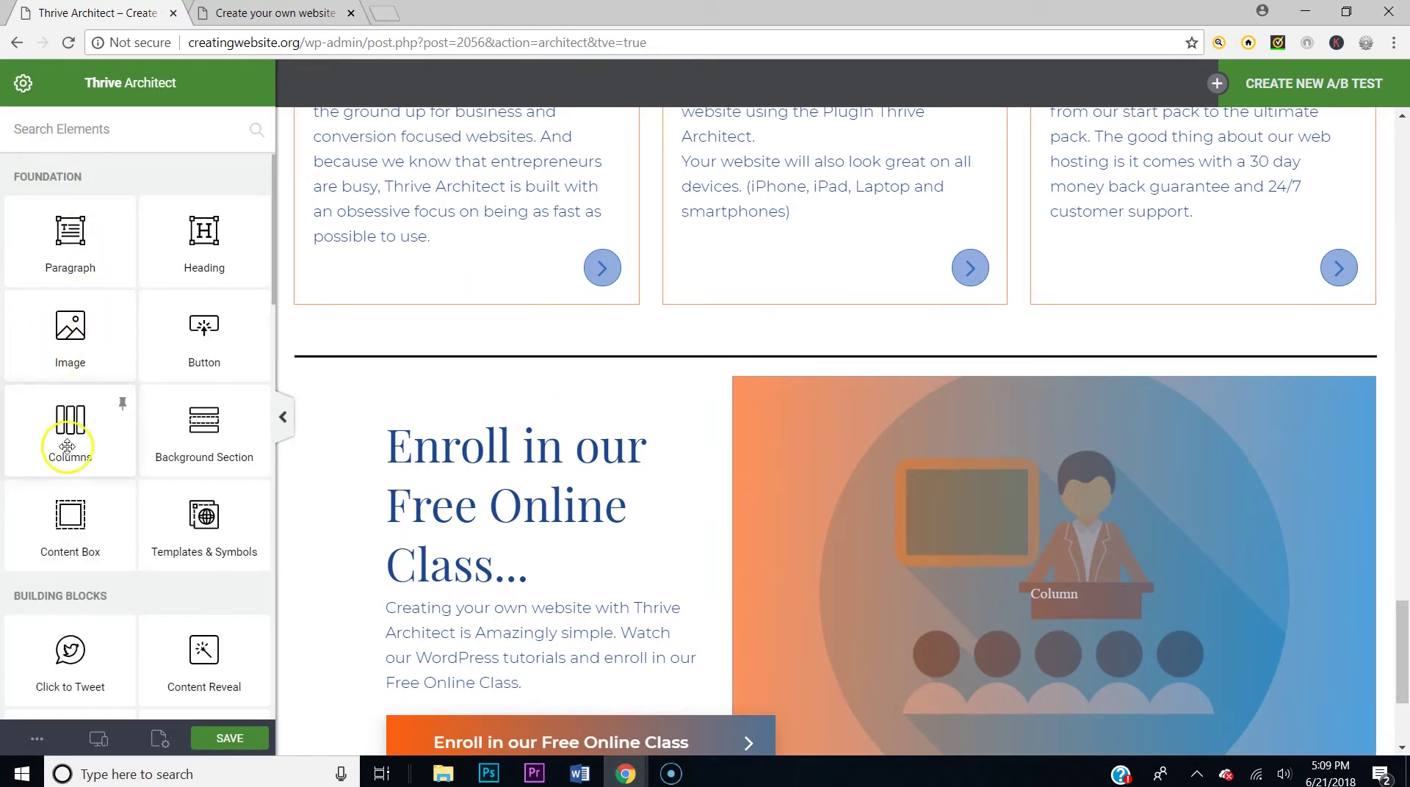
pyautogui.moveTo(70, 425); pyautogui.dragTo(980, 371)
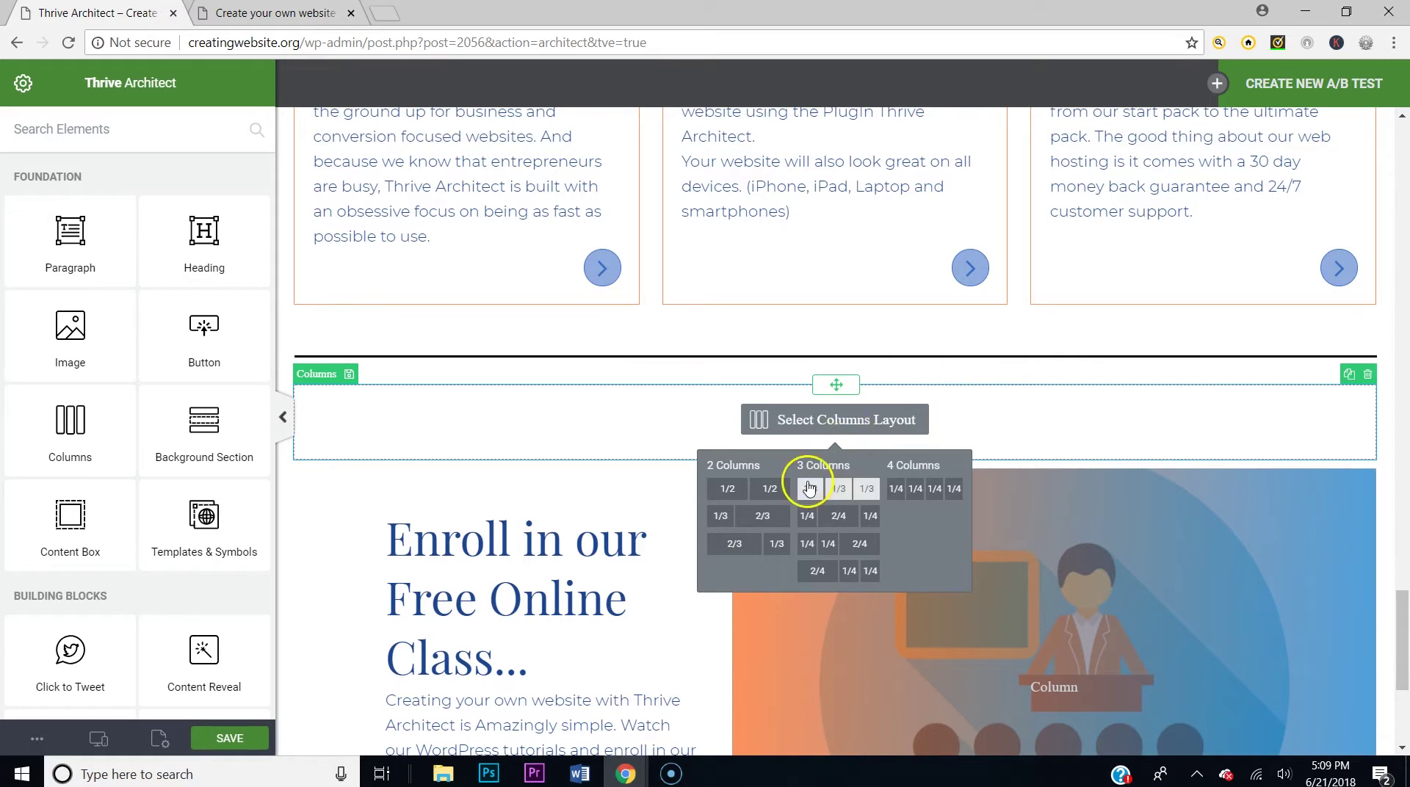
pyautogui.click(811, 489)
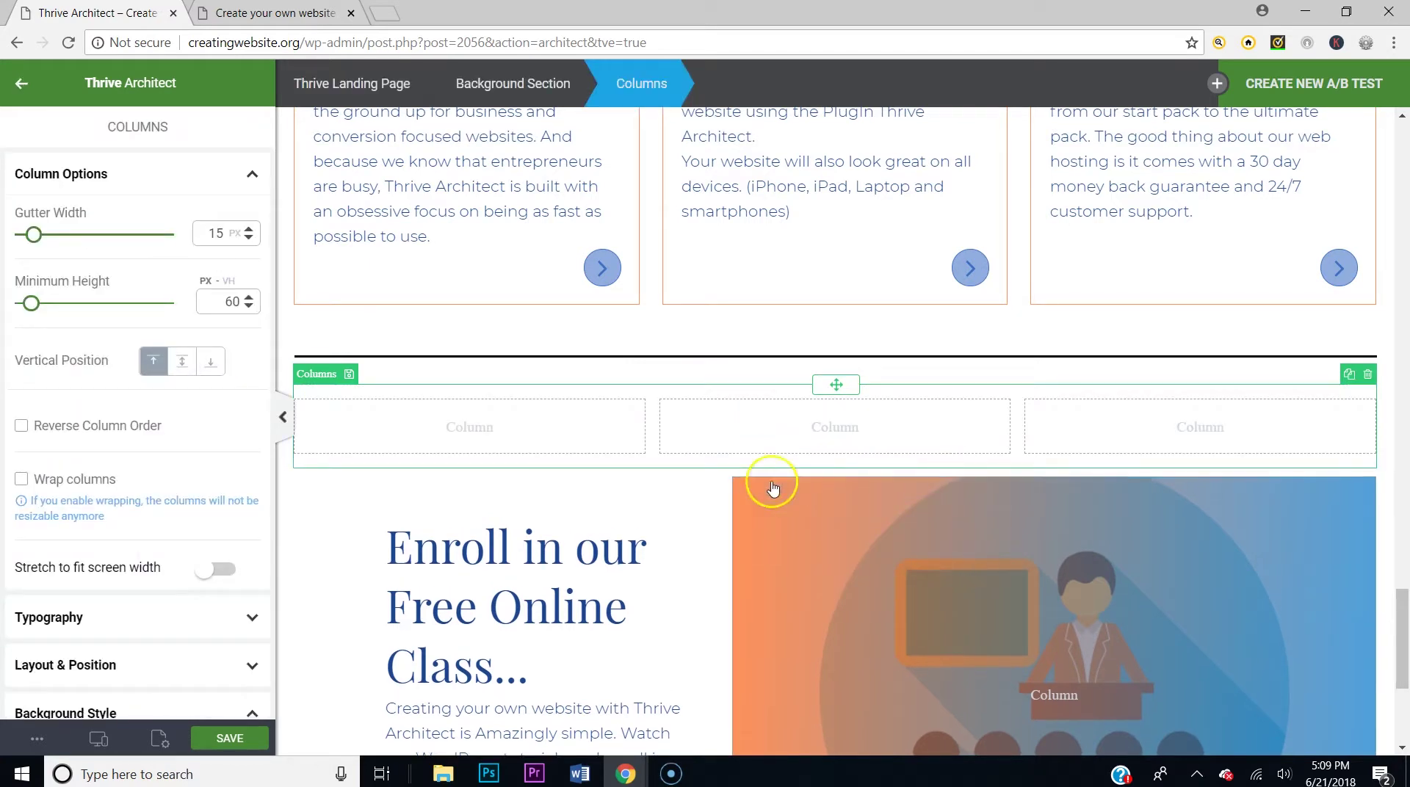
pyautogui.click(25, 89)
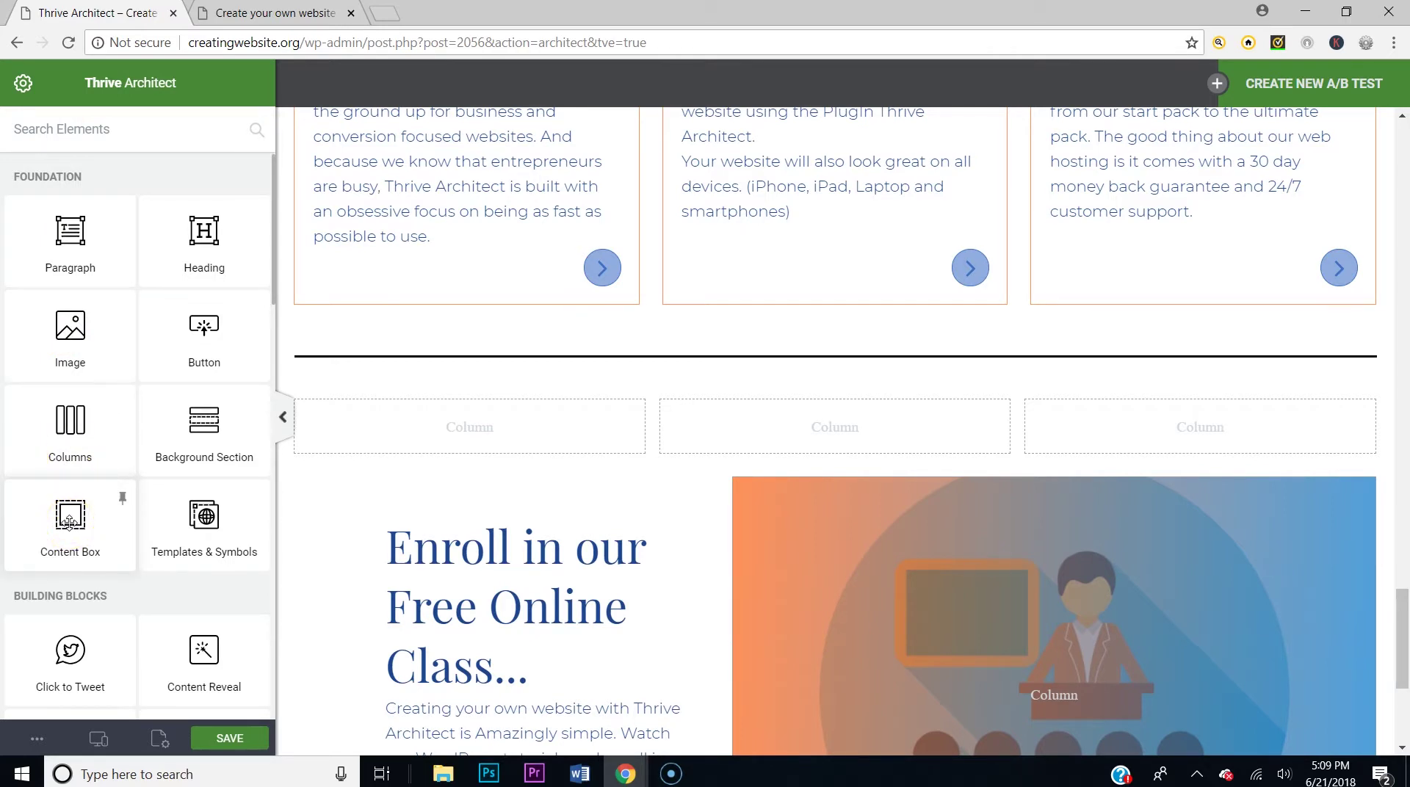
# Insert a Content Box in the first empty column, duplicate it twice, and move the copies into the second and third columns
pyautogui.moveTo(70, 521); pyautogui.dragTo(422, 426)
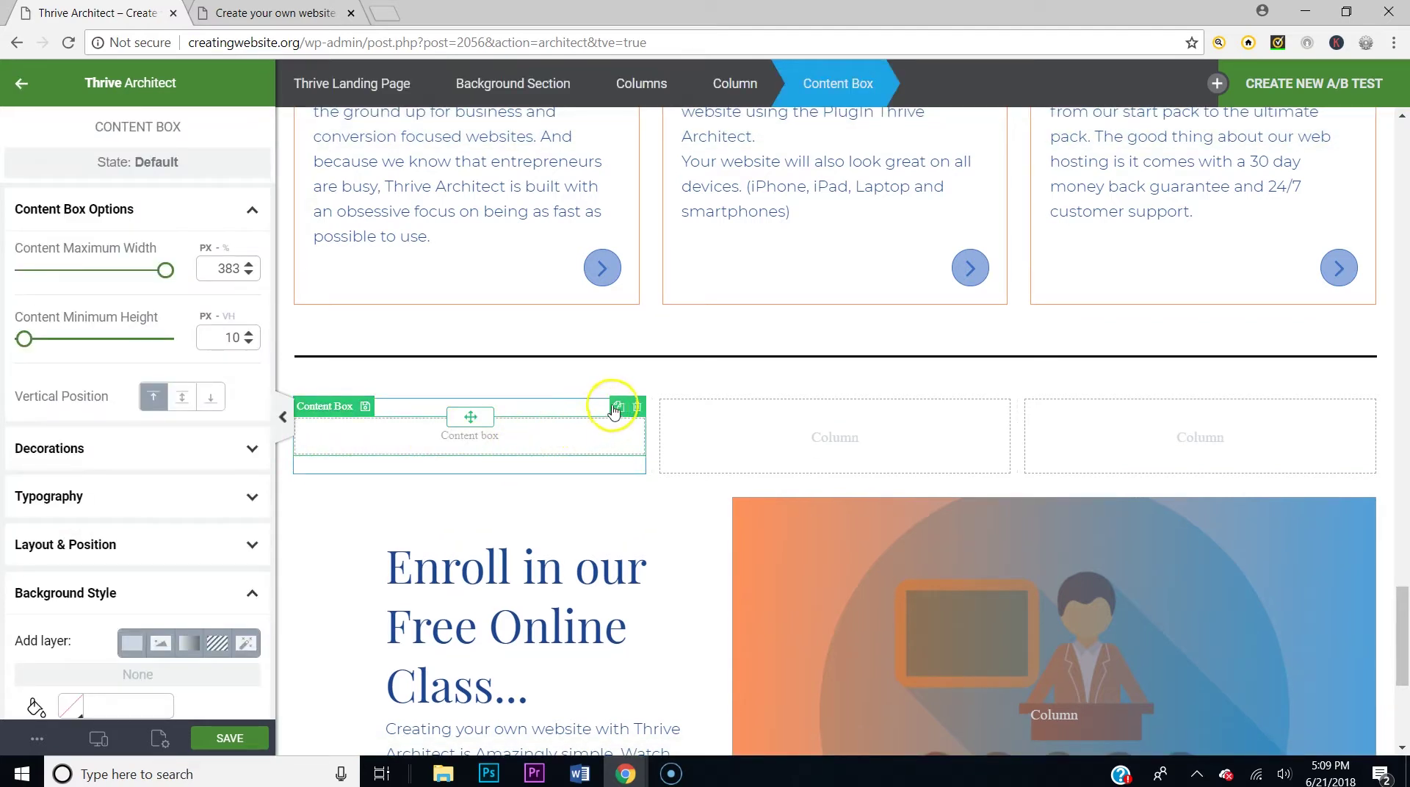
pyautogui.click(615, 407)
pyautogui.click(616, 408)
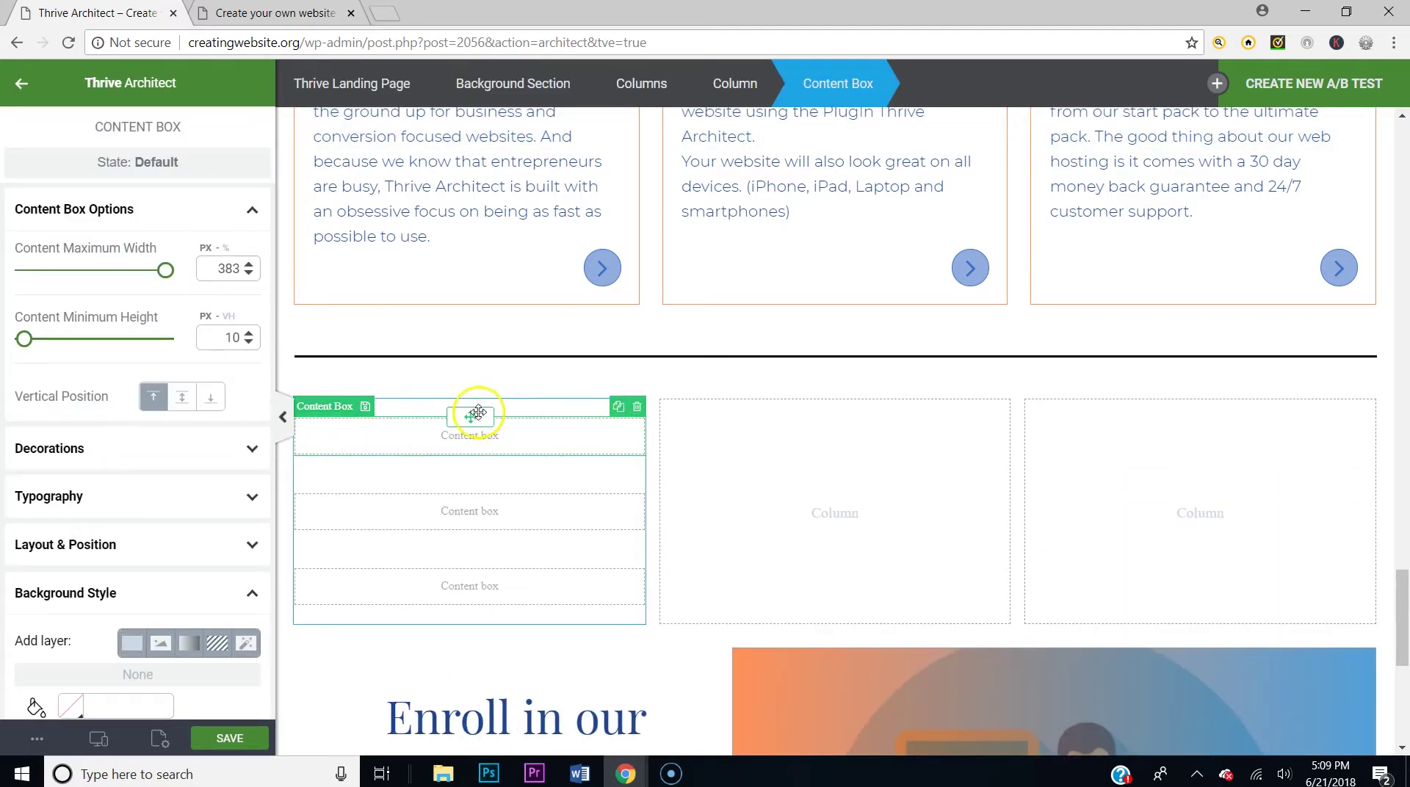
pyautogui.moveTo(477, 413); pyautogui.dragTo(685, 443)
pyautogui.moveTo(739, 500); pyautogui.dragTo(740, 501)
pyautogui.moveTo(473, 418); pyautogui.dragTo(1236, 482)
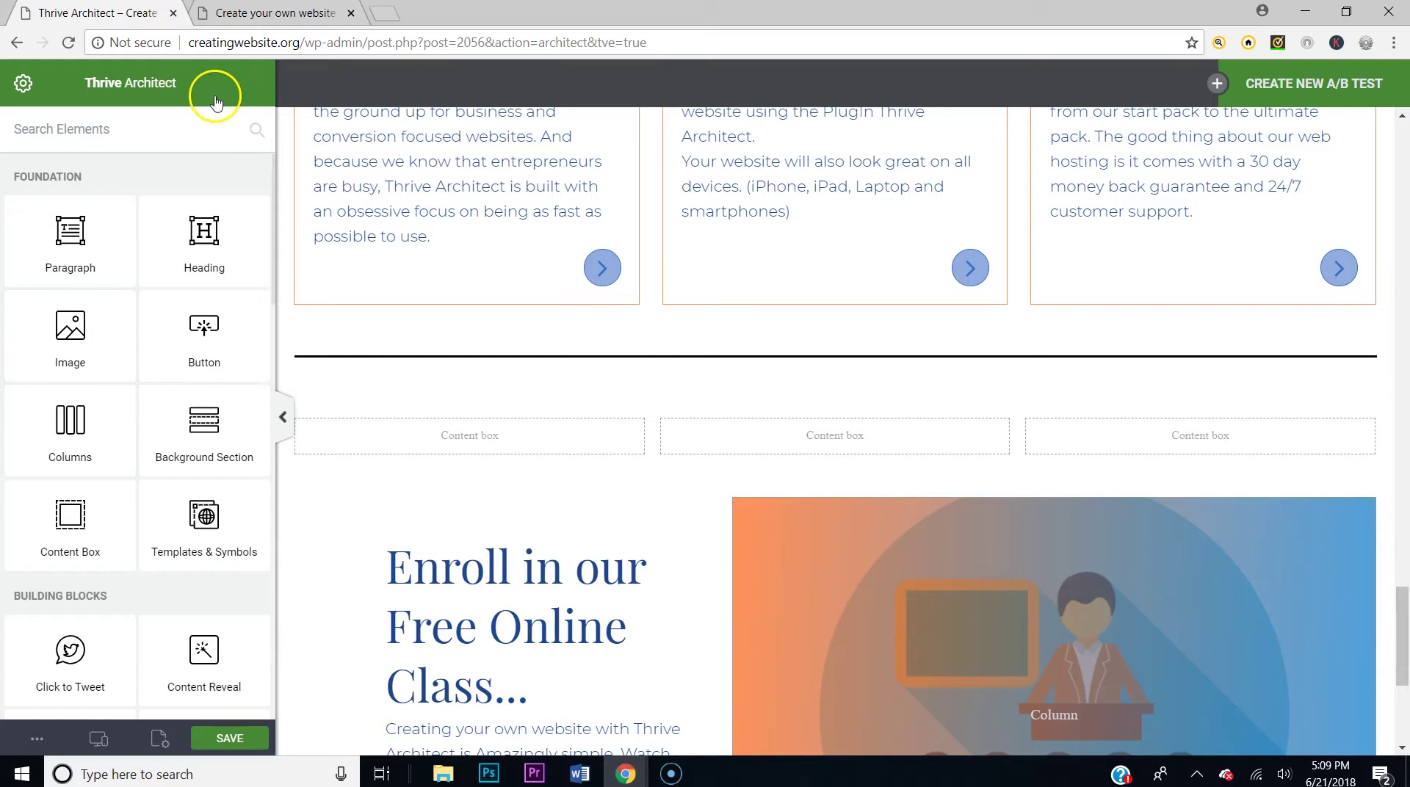
pyautogui.click(187, 128)
pyautogui.write('resp')
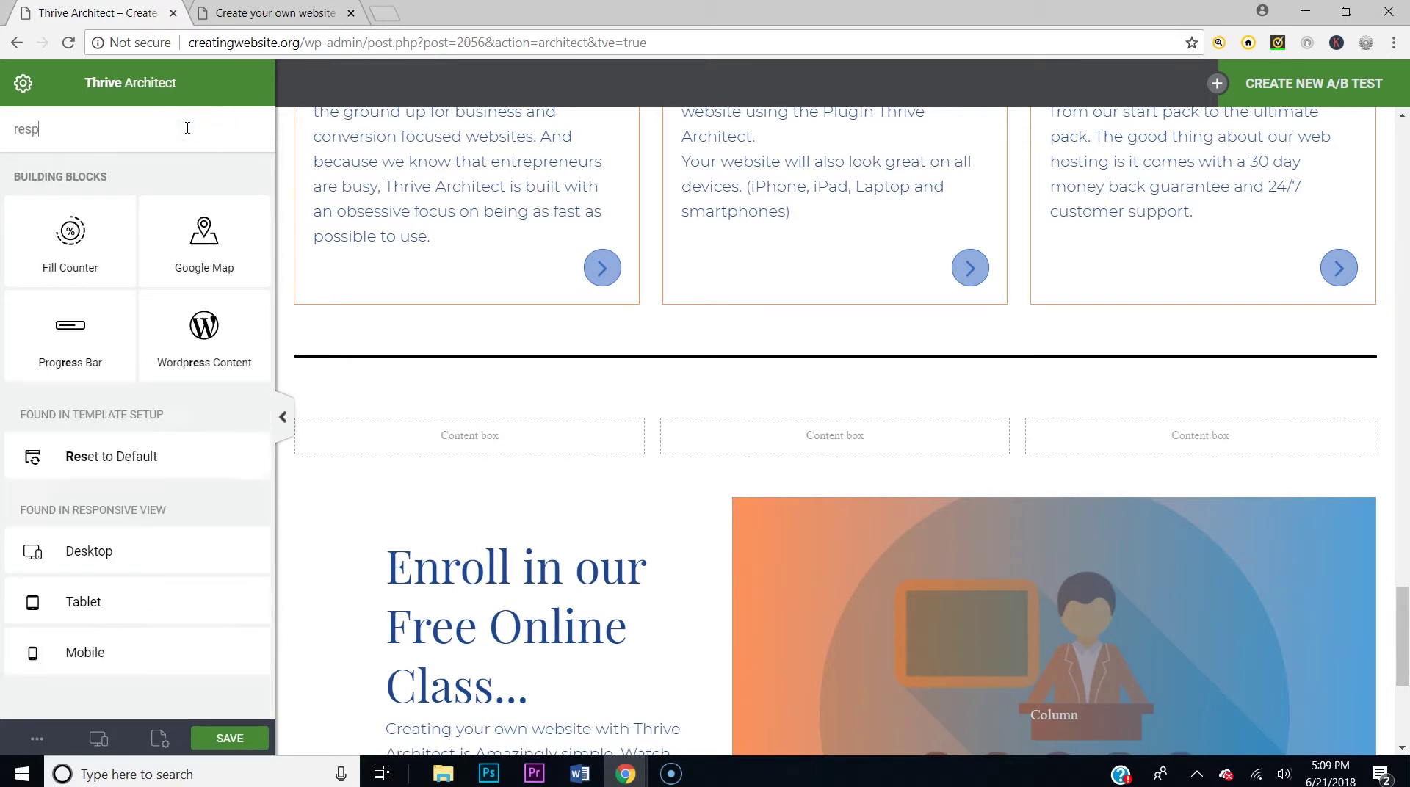
pyautogui.press('BackSpace')
pyautogui.press('BackSpace')
pyautogui.press('BackSpace')
pyautogui.press('BackSpace')
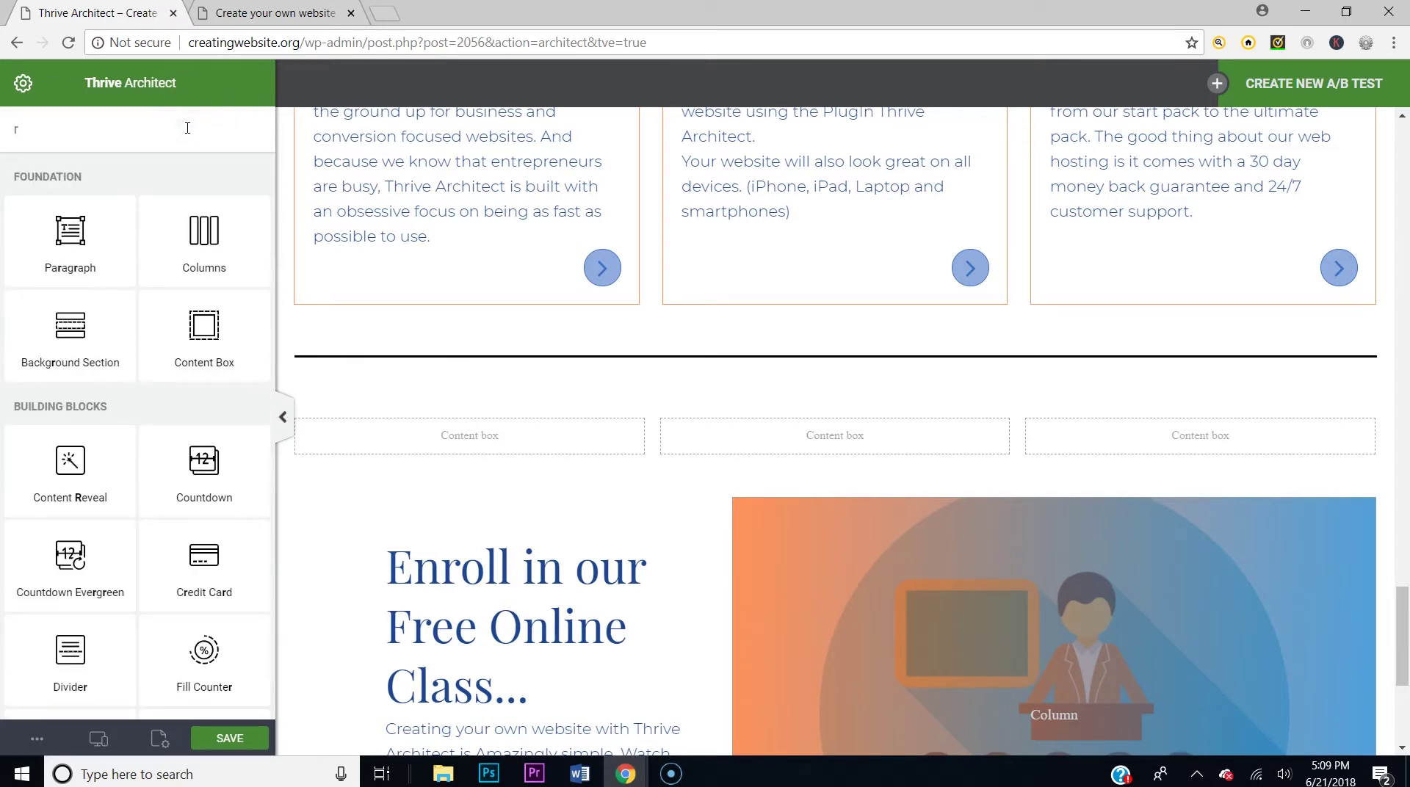
# Search the elements for "video" and insert a Video in the first column's content box, keeping YouTube as its source
pyautogui.write('video')
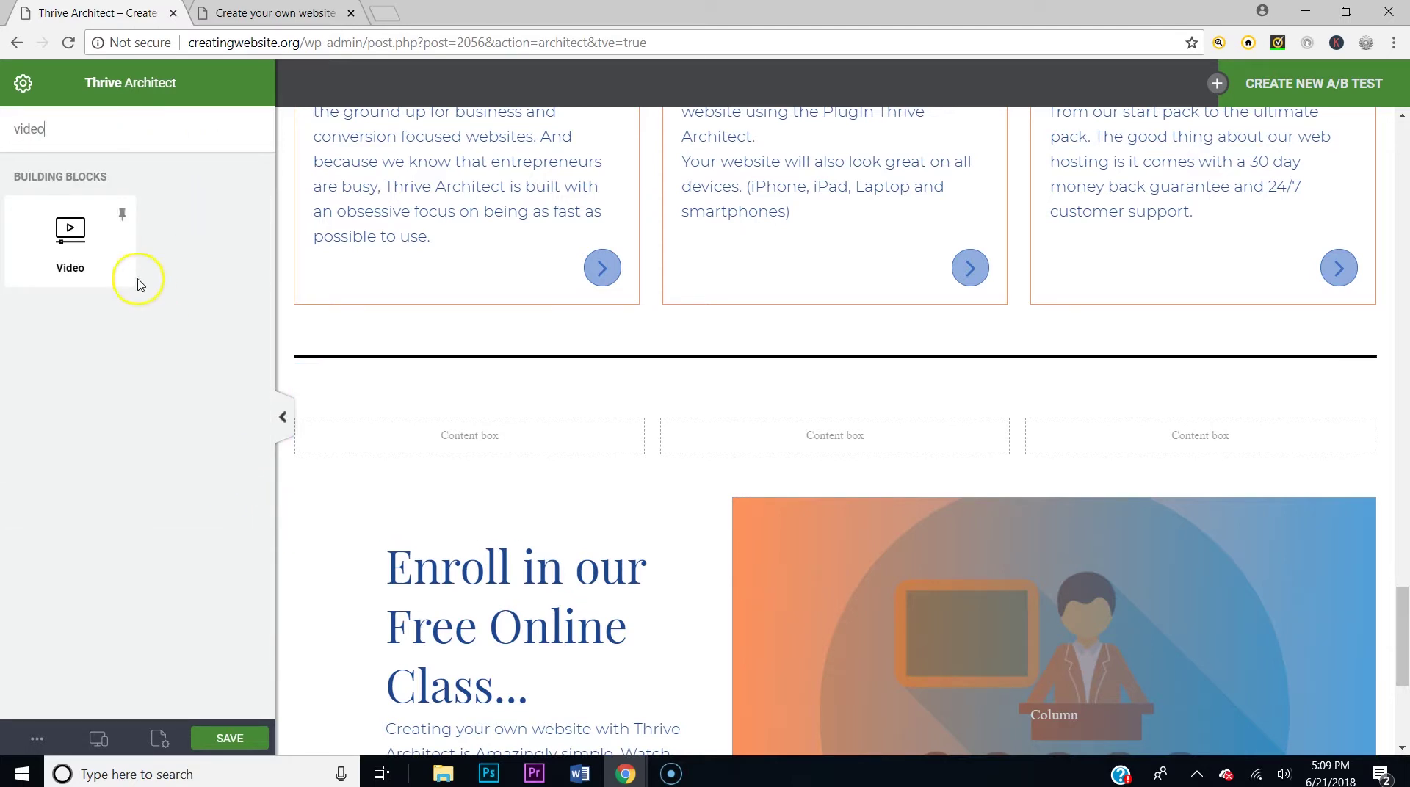
pyautogui.moveTo(101, 245); pyautogui.dragTo(453, 438)
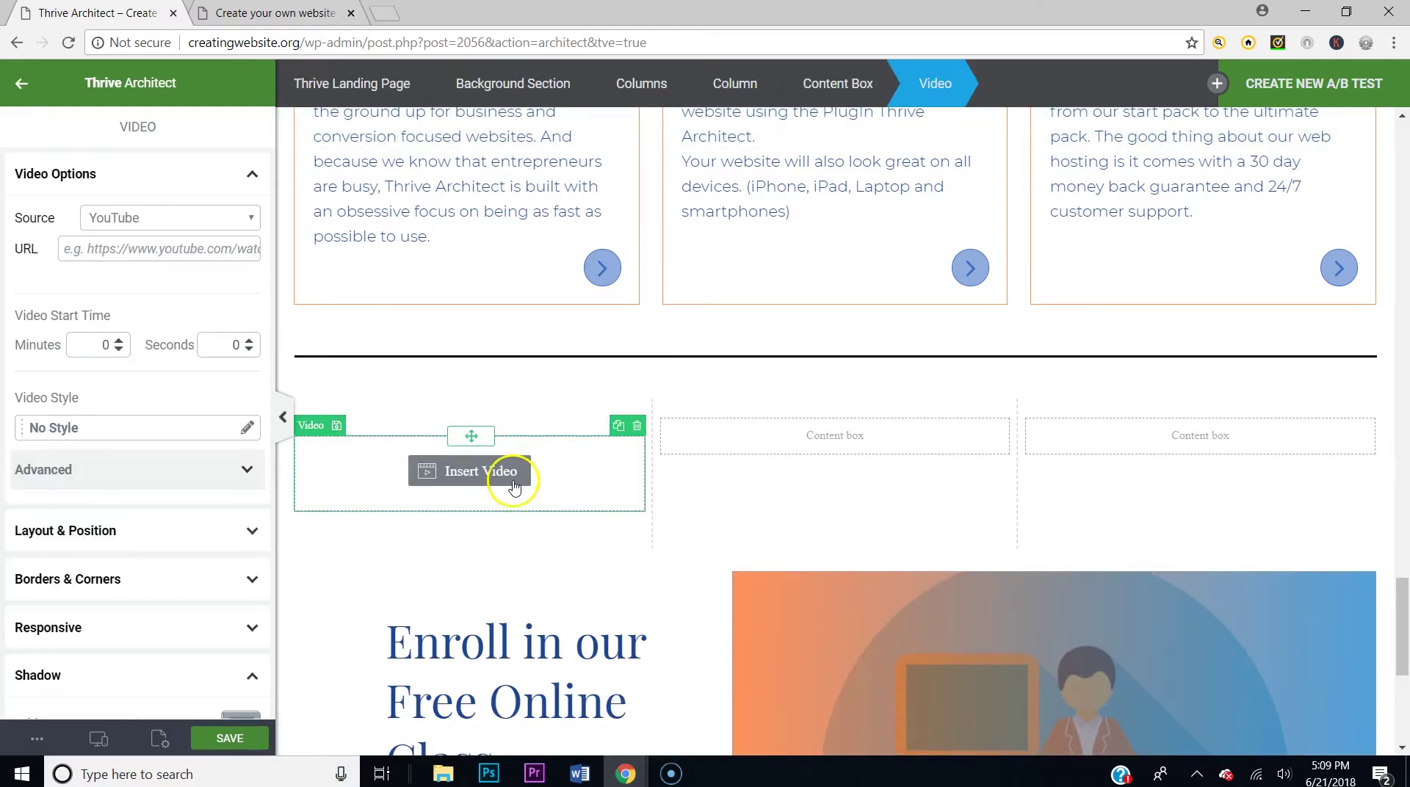
pyautogui.click(166, 215)
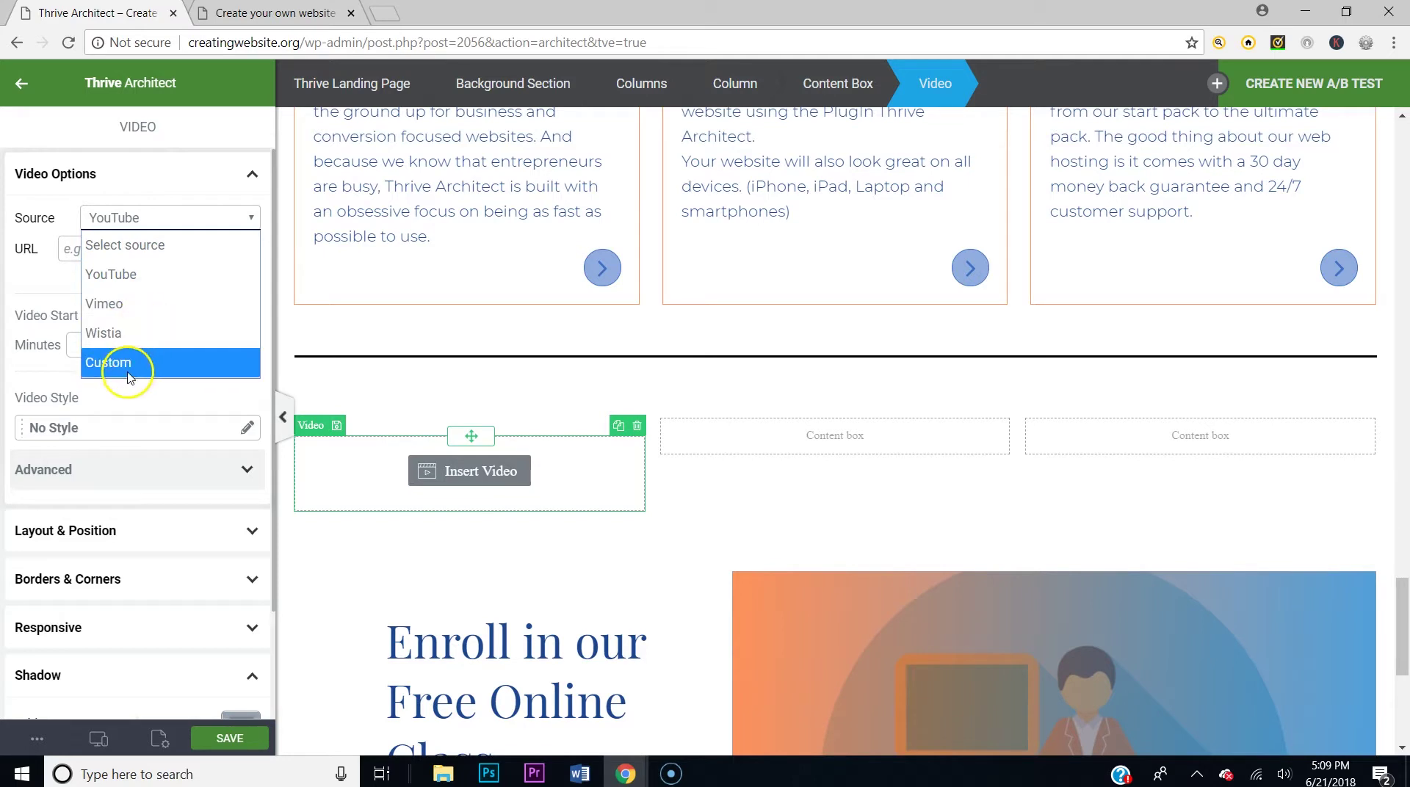
pyautogui.click(177, 222)
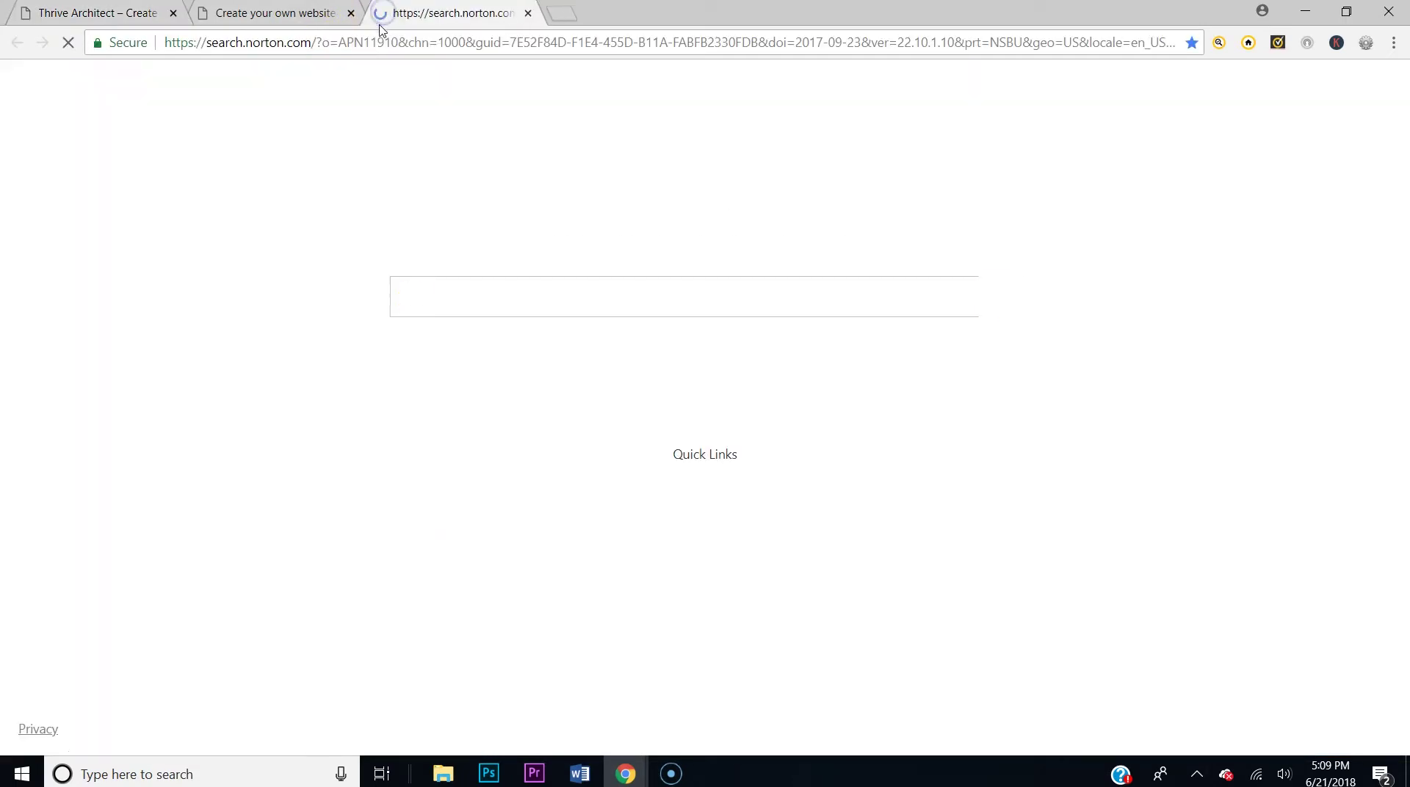
# Open YouTube in a new browser tab
pyautogui.click(381, 44)
pyautogui.write('y')
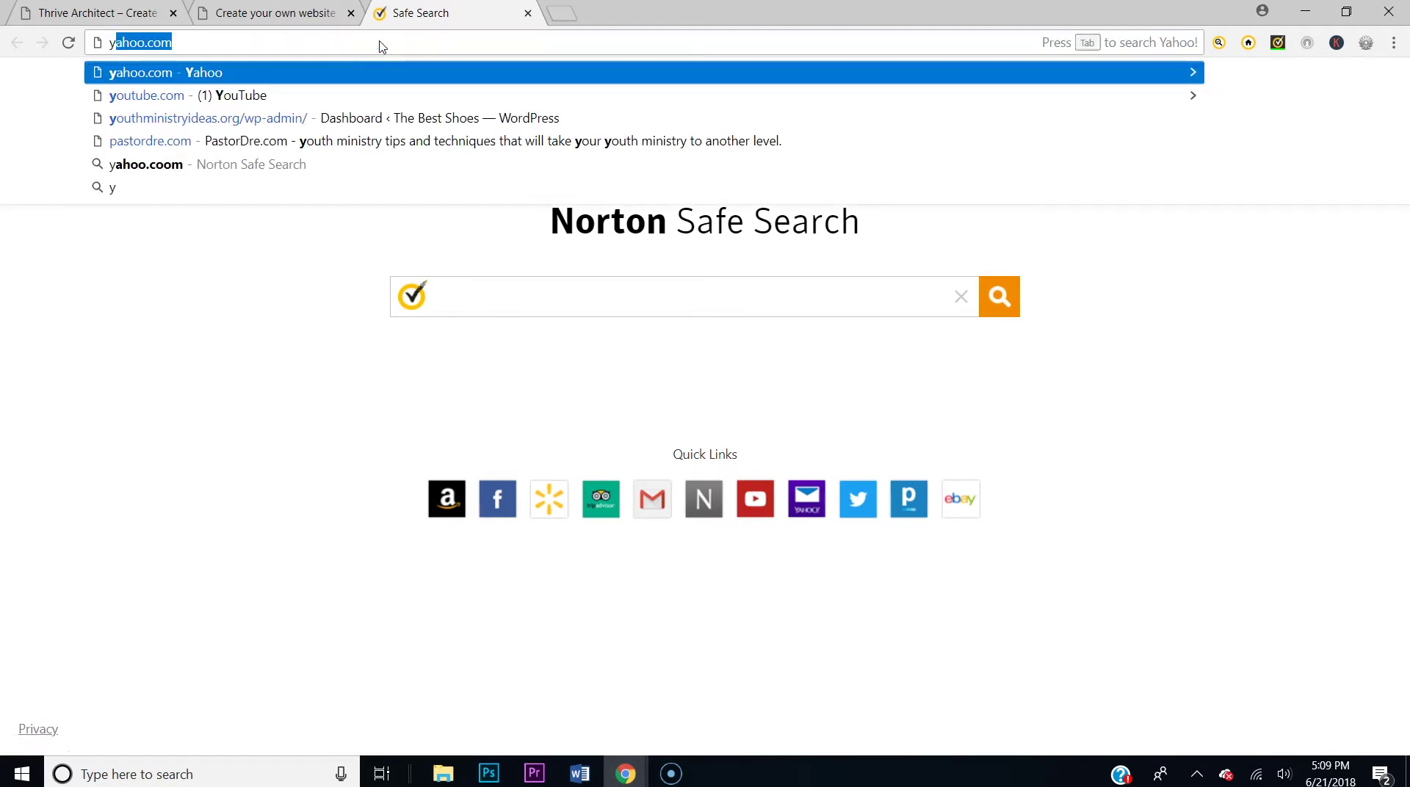
pyautogui.write('outu')
pyautogui.write('be/,')
pyautogui.press('BackSpace')
pyautogui.press('BackSpace')
pyautogui.press('Return')
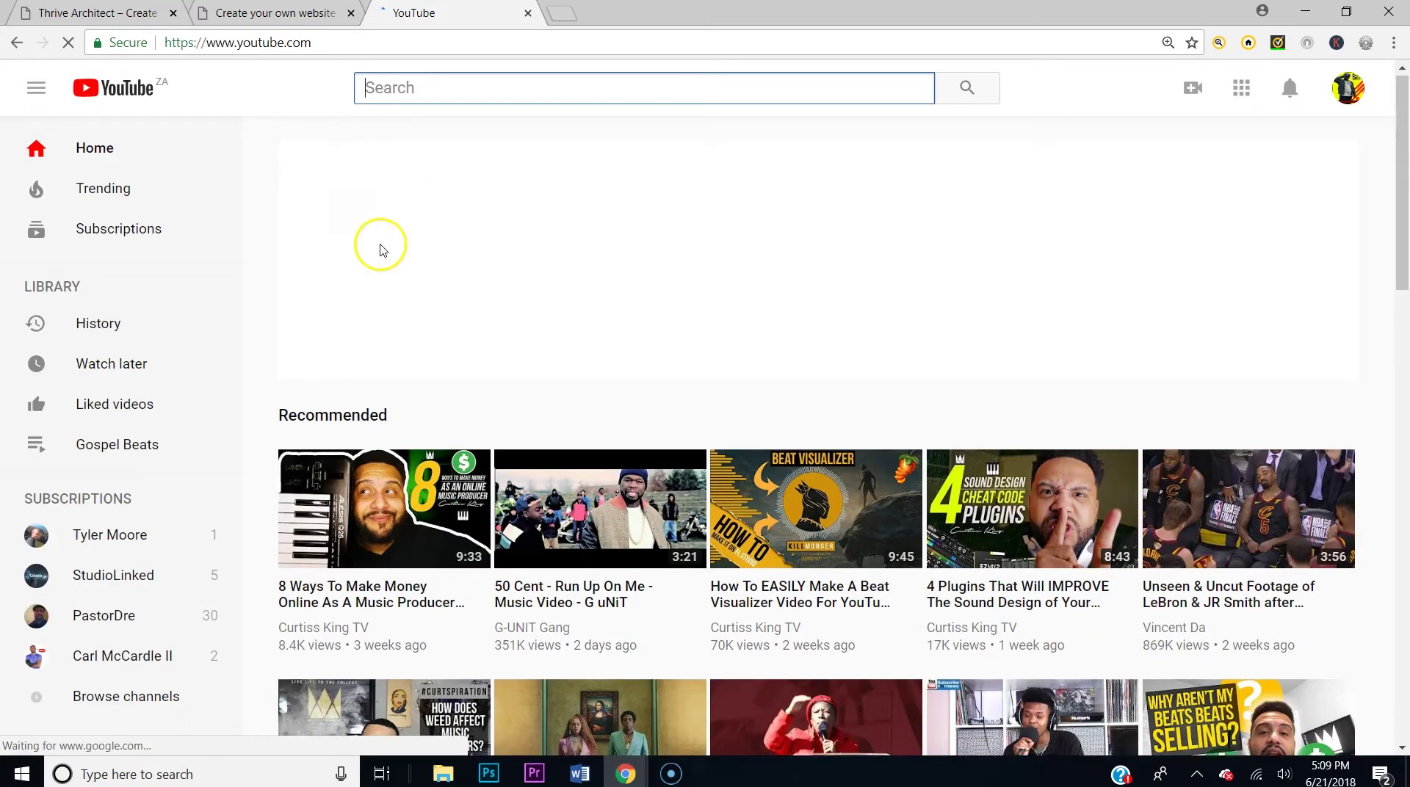
pyautogui.scroll(-5, 375, 242)
pyautogui.scroll(5, 330, 250)
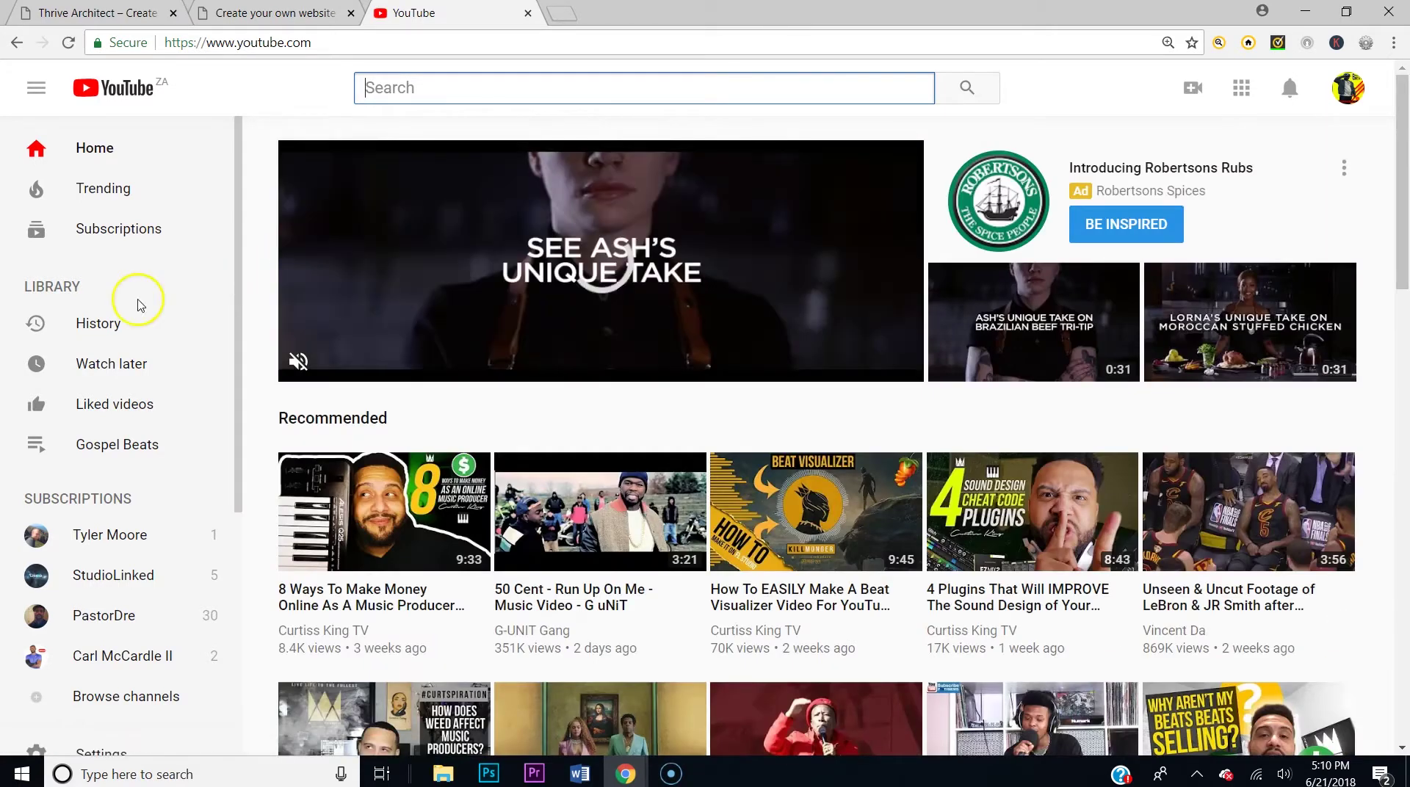
# Open "Building an Entire Homepage from Scratch (Fitness Website)" from the YouTube watch history, pause it, and copy its URL
pyautogui.click(134, 327)
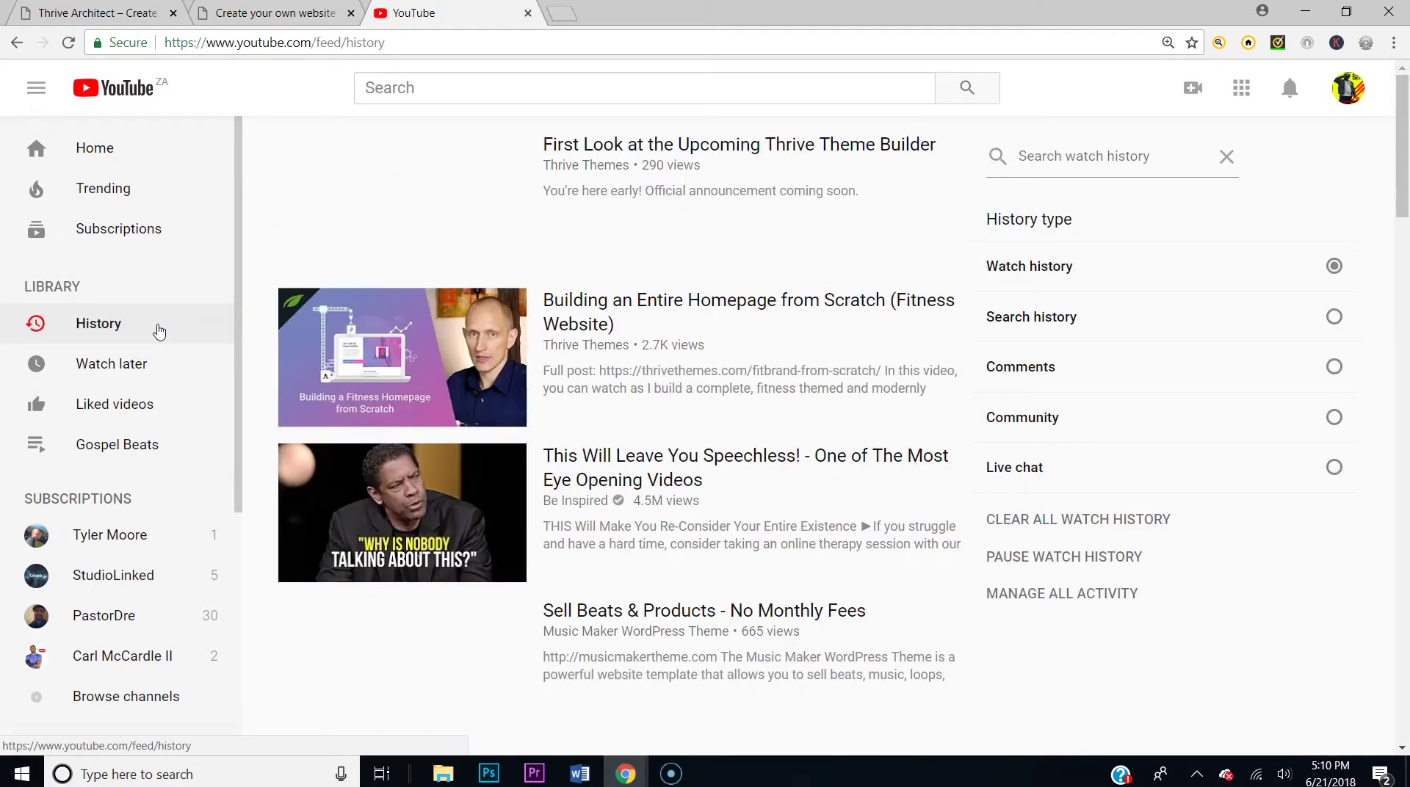
pyautogui.click(446, 373)
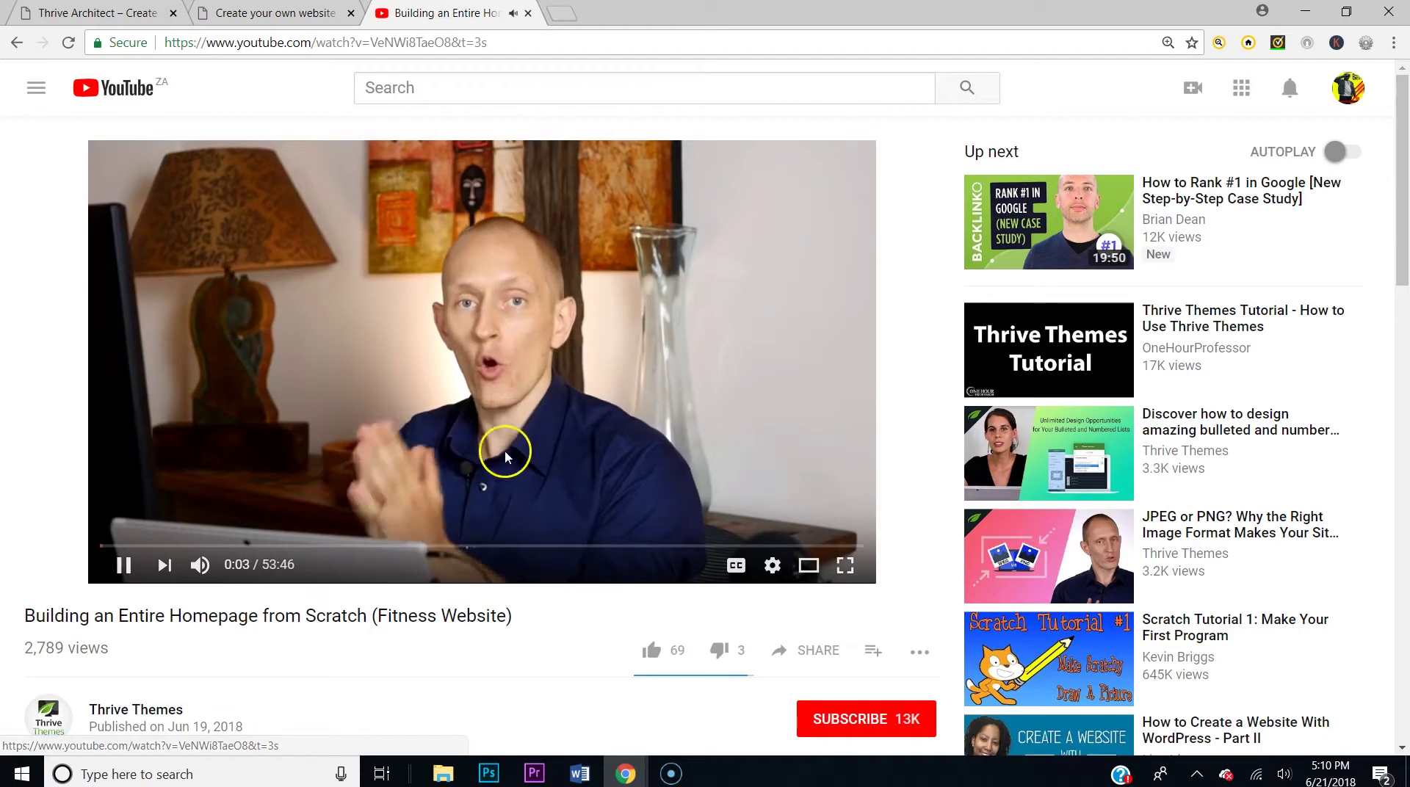
pyautogui.click(505, 457)
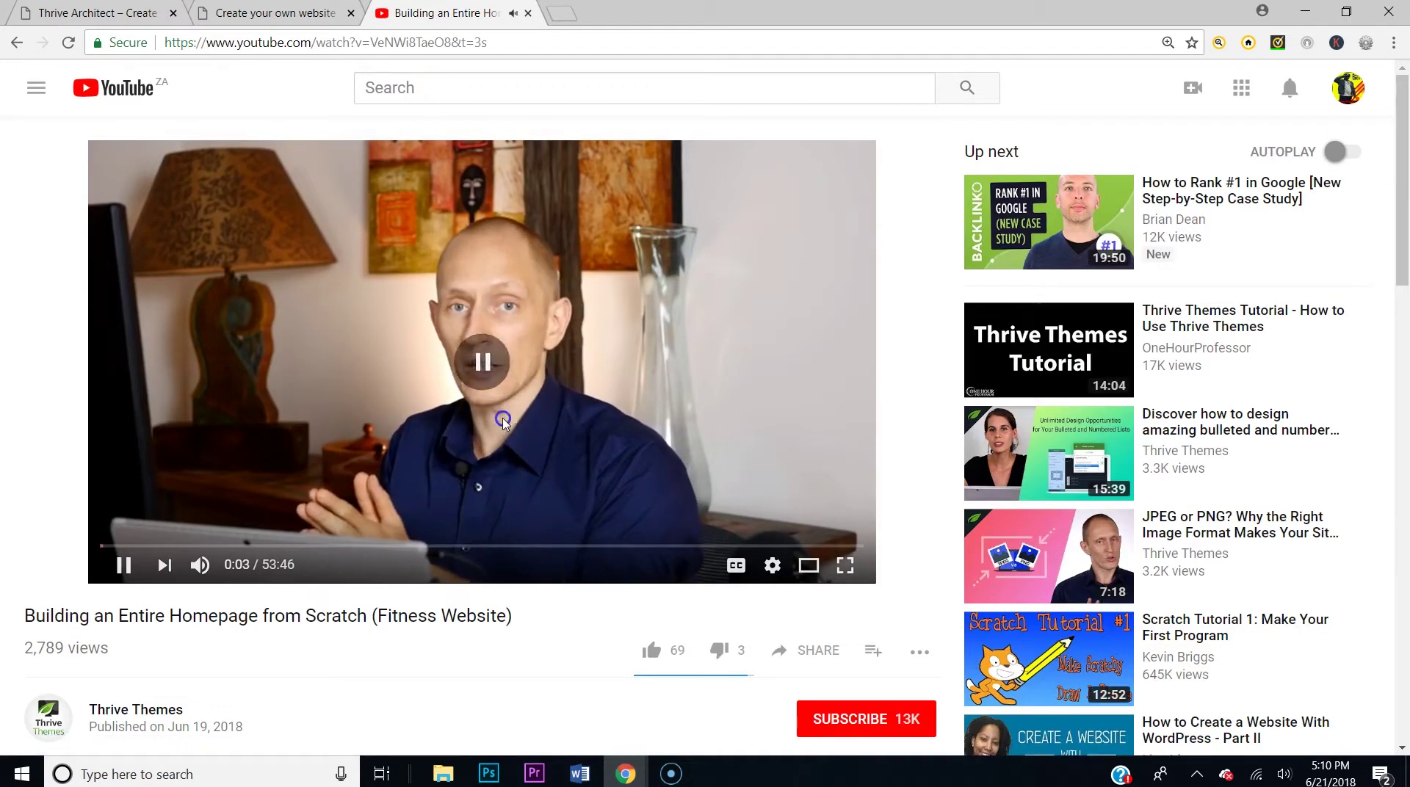
pyautogui.click(405, 49)
pyautogui.rightClick(408, 44)
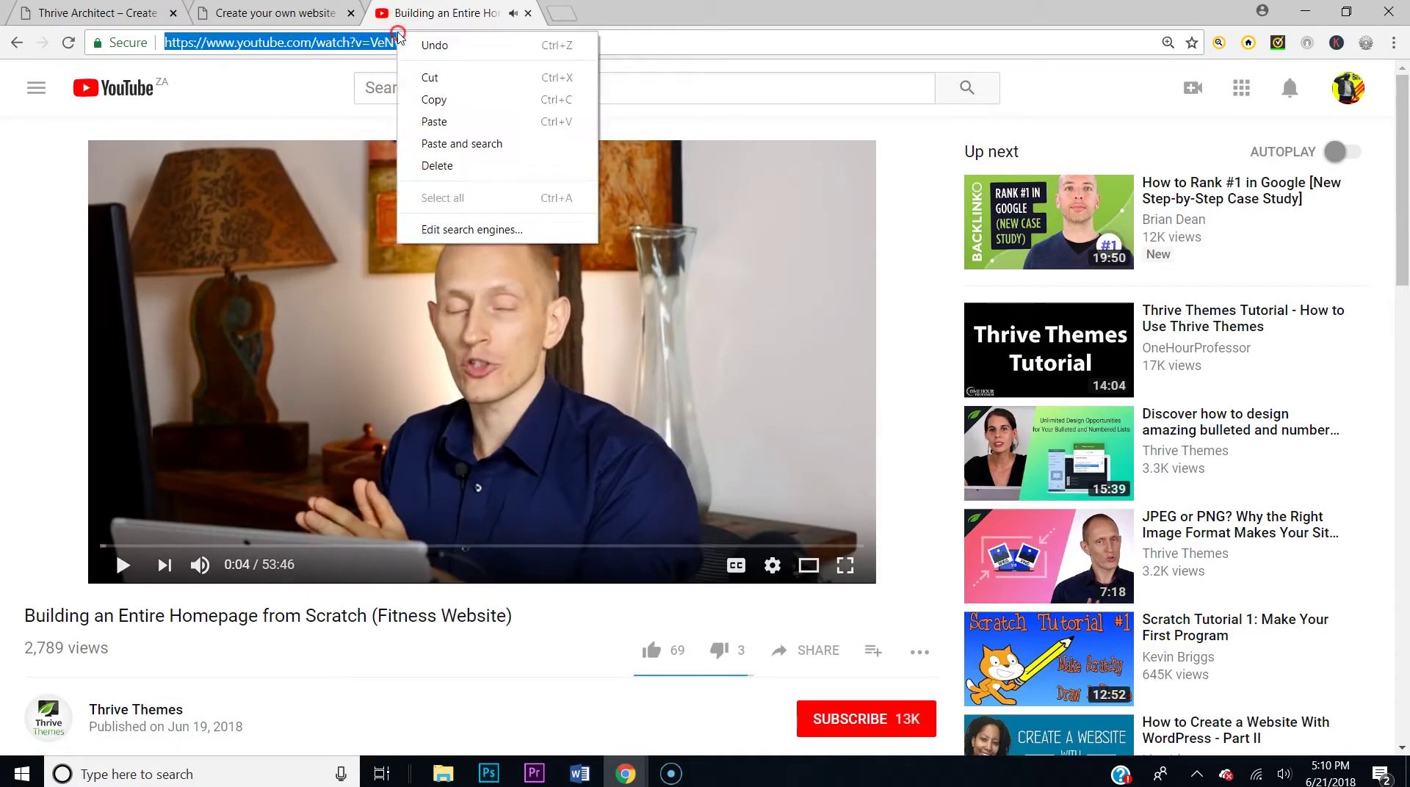
pyautogui.click(419, 102)
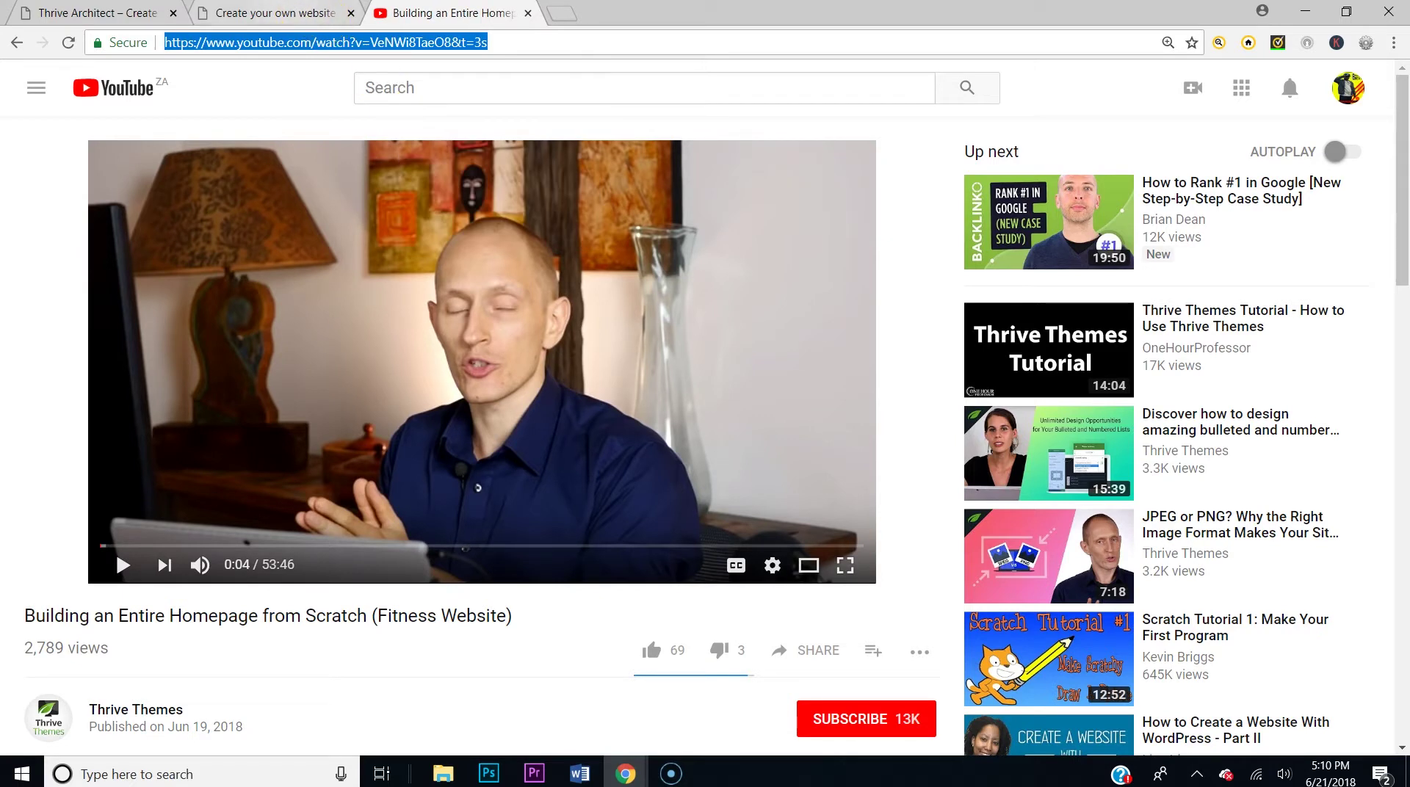
# Return to the Thrive Architect editor, paste the copied YouTube link as the Video element's URL, and save the page
pyautogui.click(298, 14)
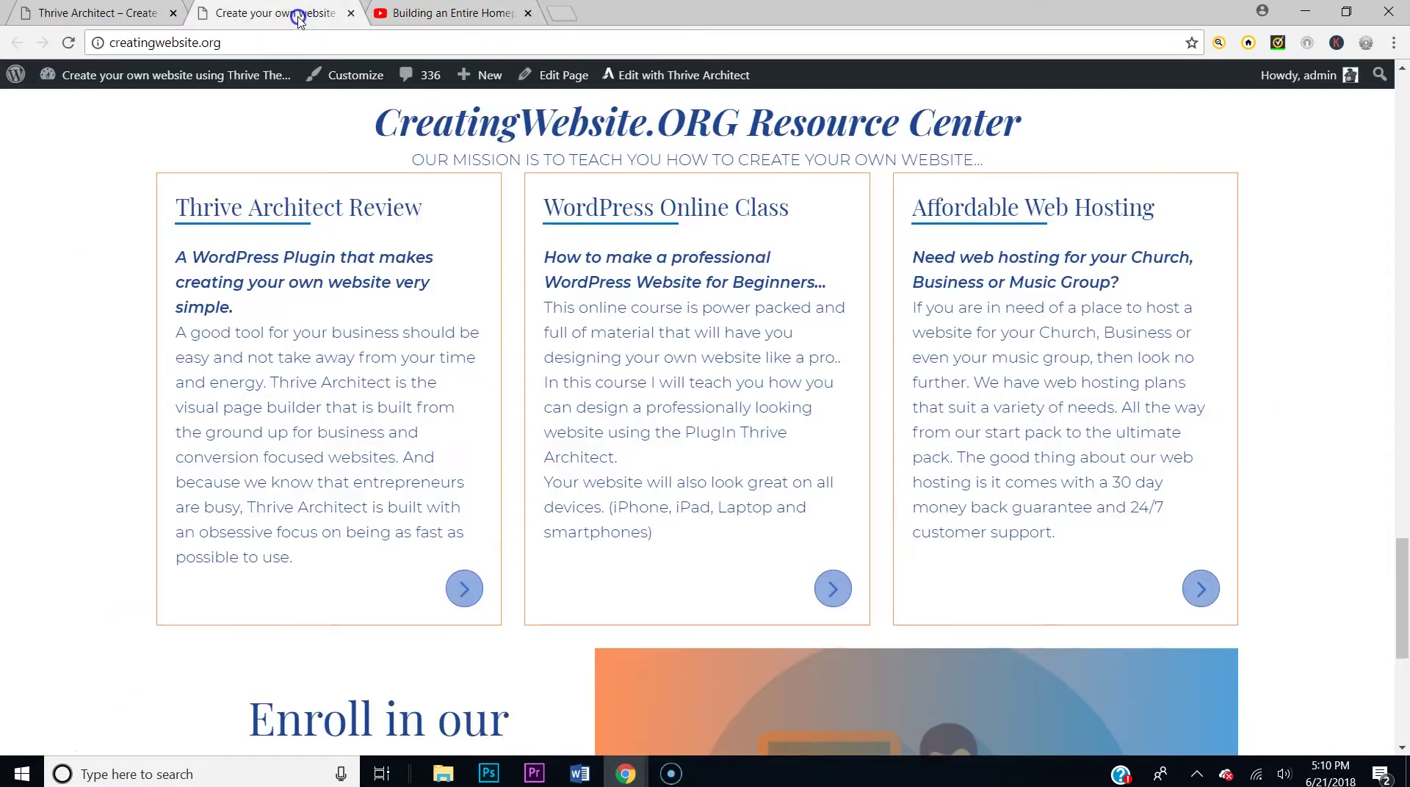
pyautogui.click(137, 8)
pyautogui.click(190, 247)
pyautogui.hotkey('ctrl', 'v')
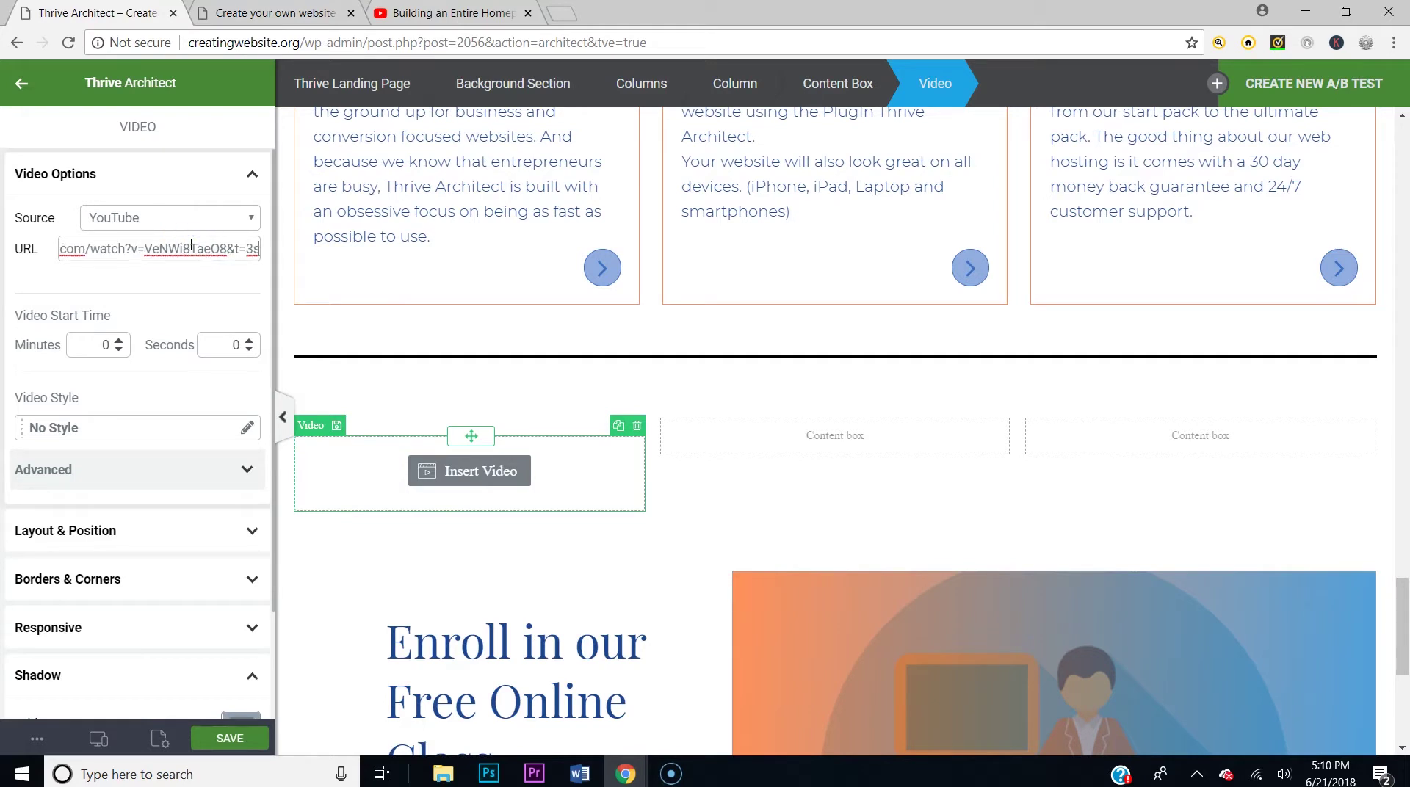
pyautogui.click(129, 772)
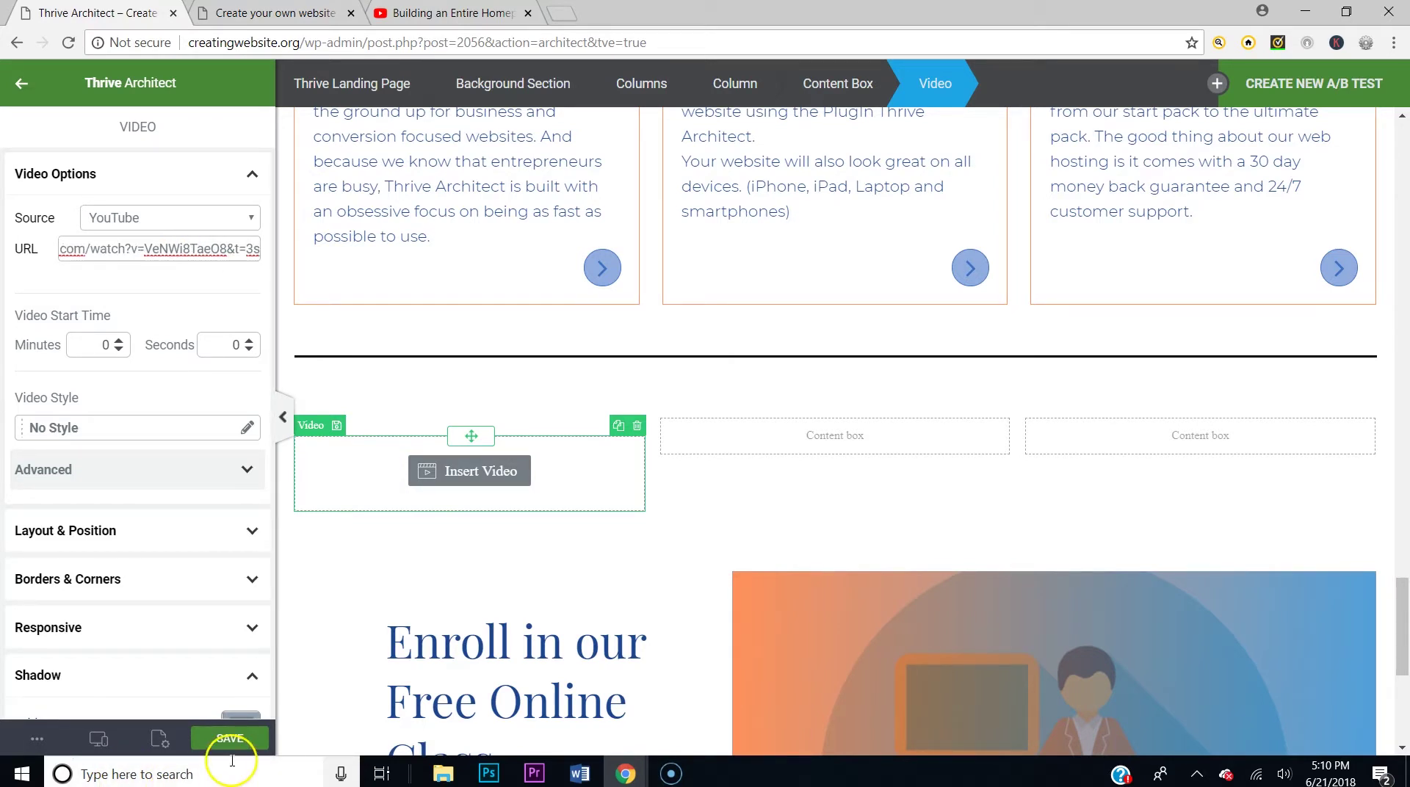
pyautogui.click(225, 740)
pyautogui.click(553, 397)
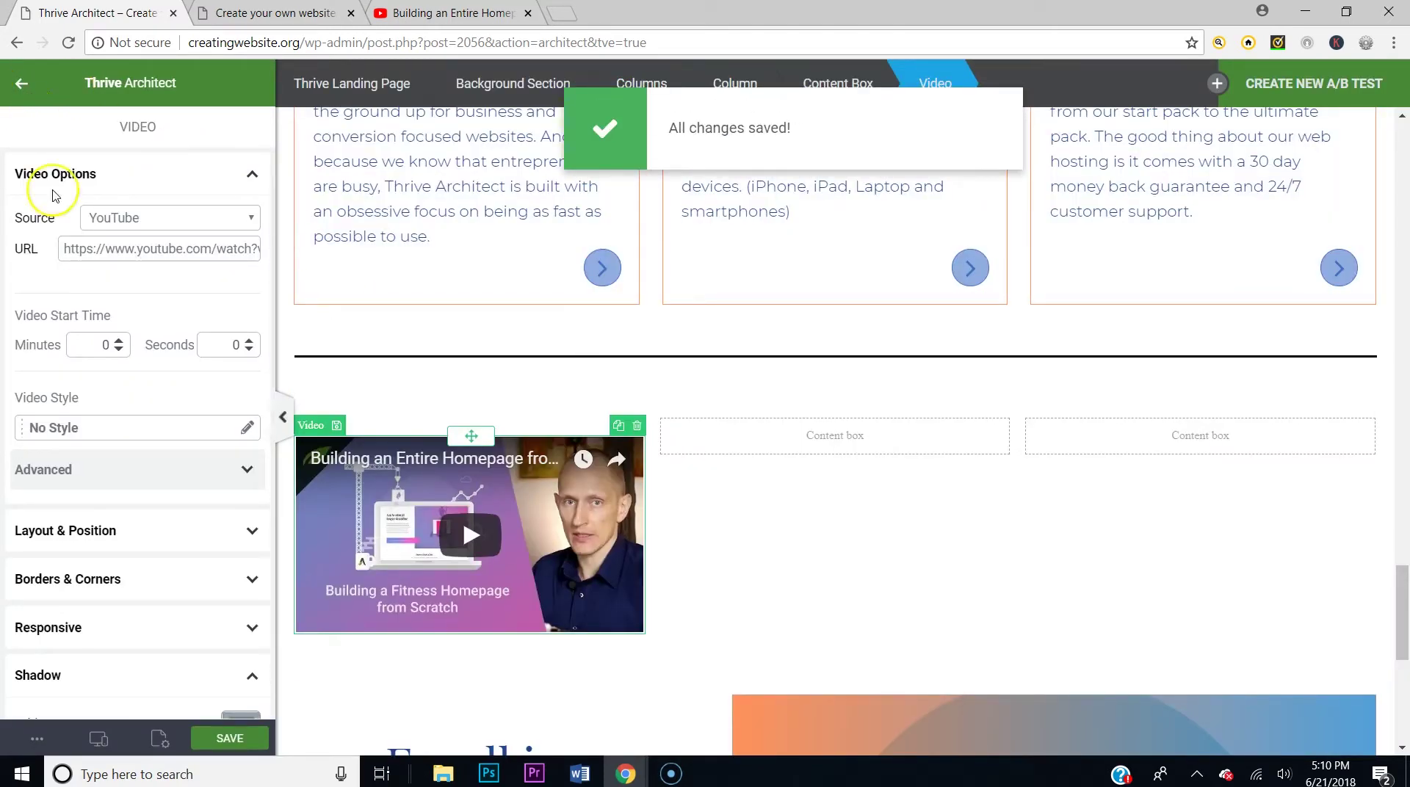
# Preview several video styles, including Black Monitor, on the first column's video and choose Black Tablet
pyautogui.click(107, 432)
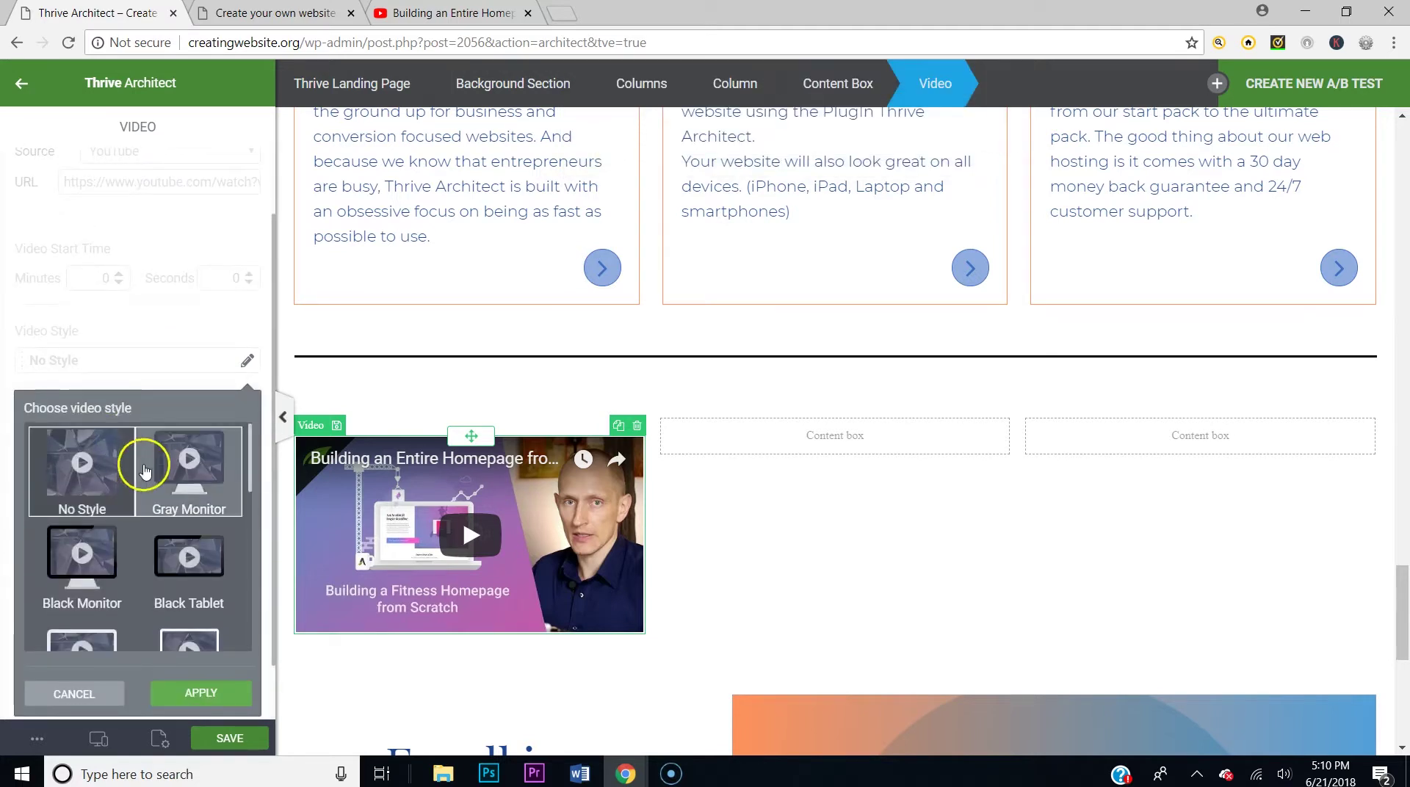
pyautogui.click(195, 569)
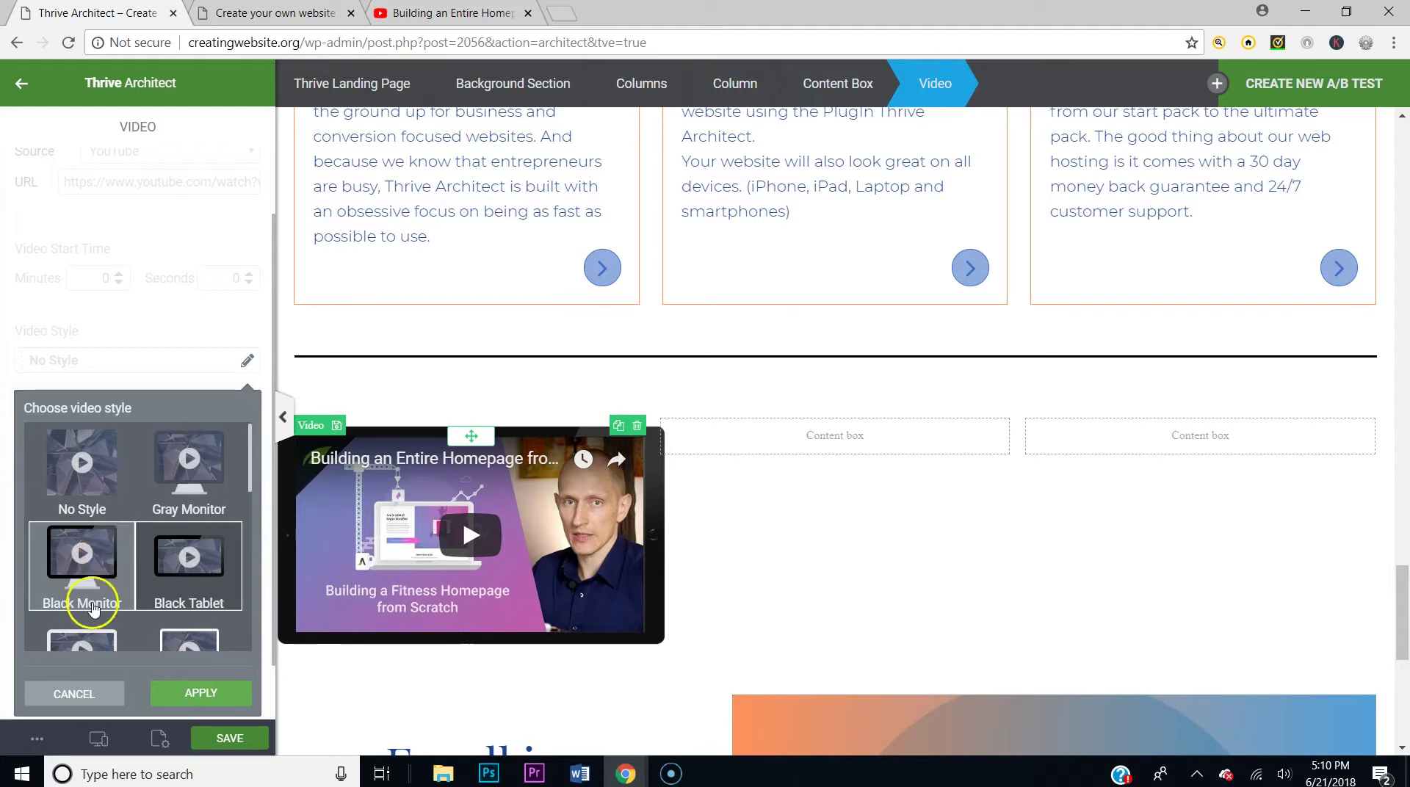
pyautogui.click(188, 459)
pyautogui.scroll(-5, 89, 466)
pyautogui.click(181, 552)
pyautogui.scroll(-4, 182, 553)
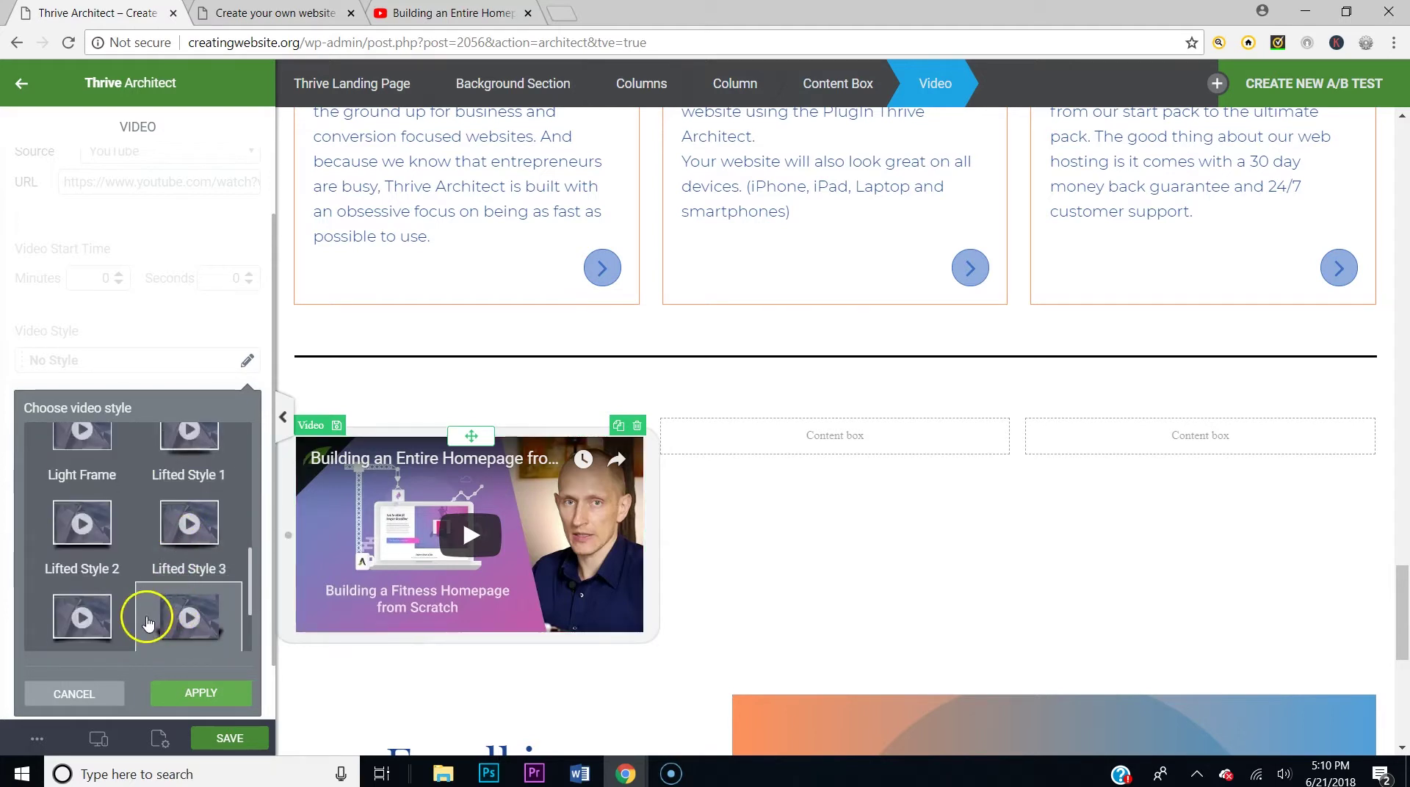
pyautogui.click(120, 601)
pyautogui.scroll(4, 124, 604)
pyautogui.scroll(2, 123, 607)
pyautogui.click(110, 564)
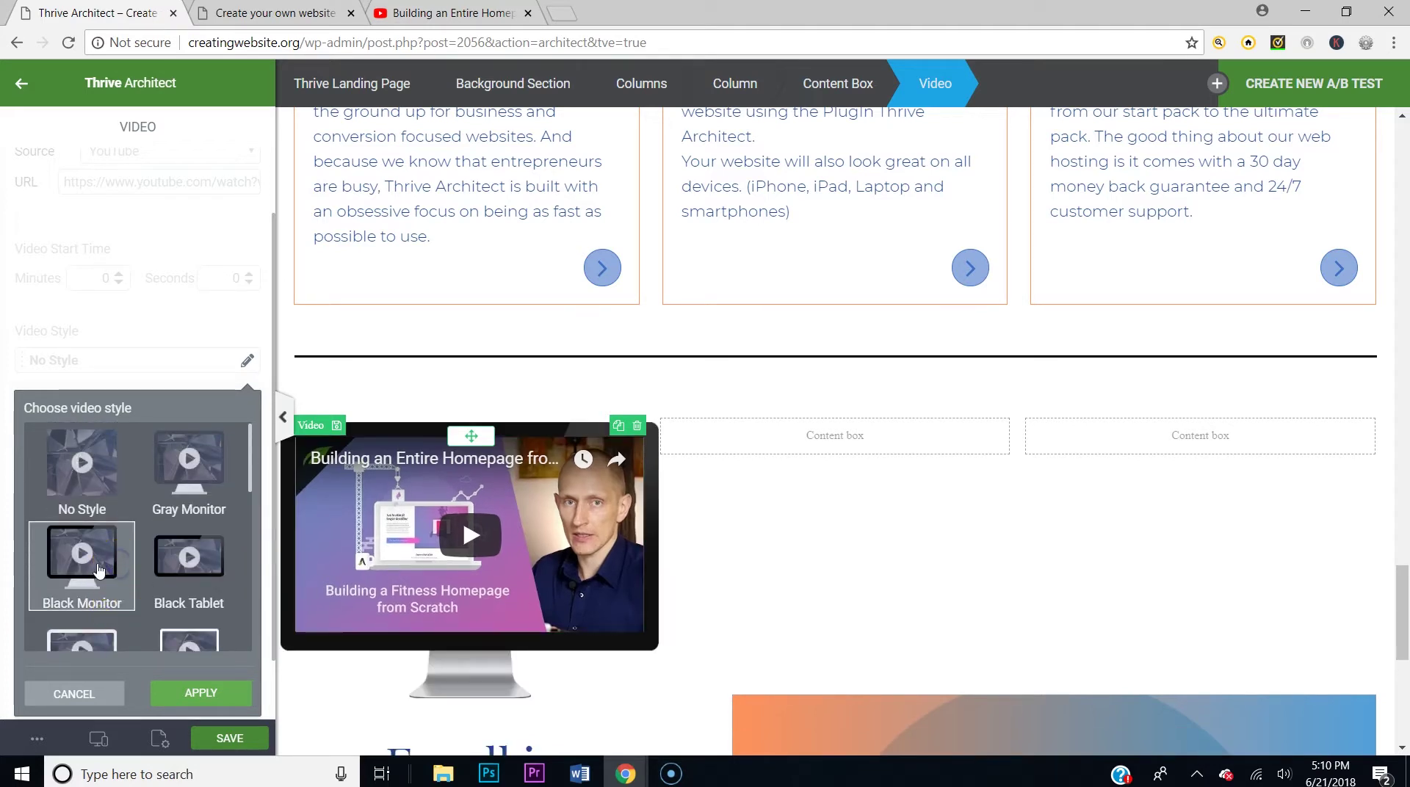
pyautogui.click(265, 593)
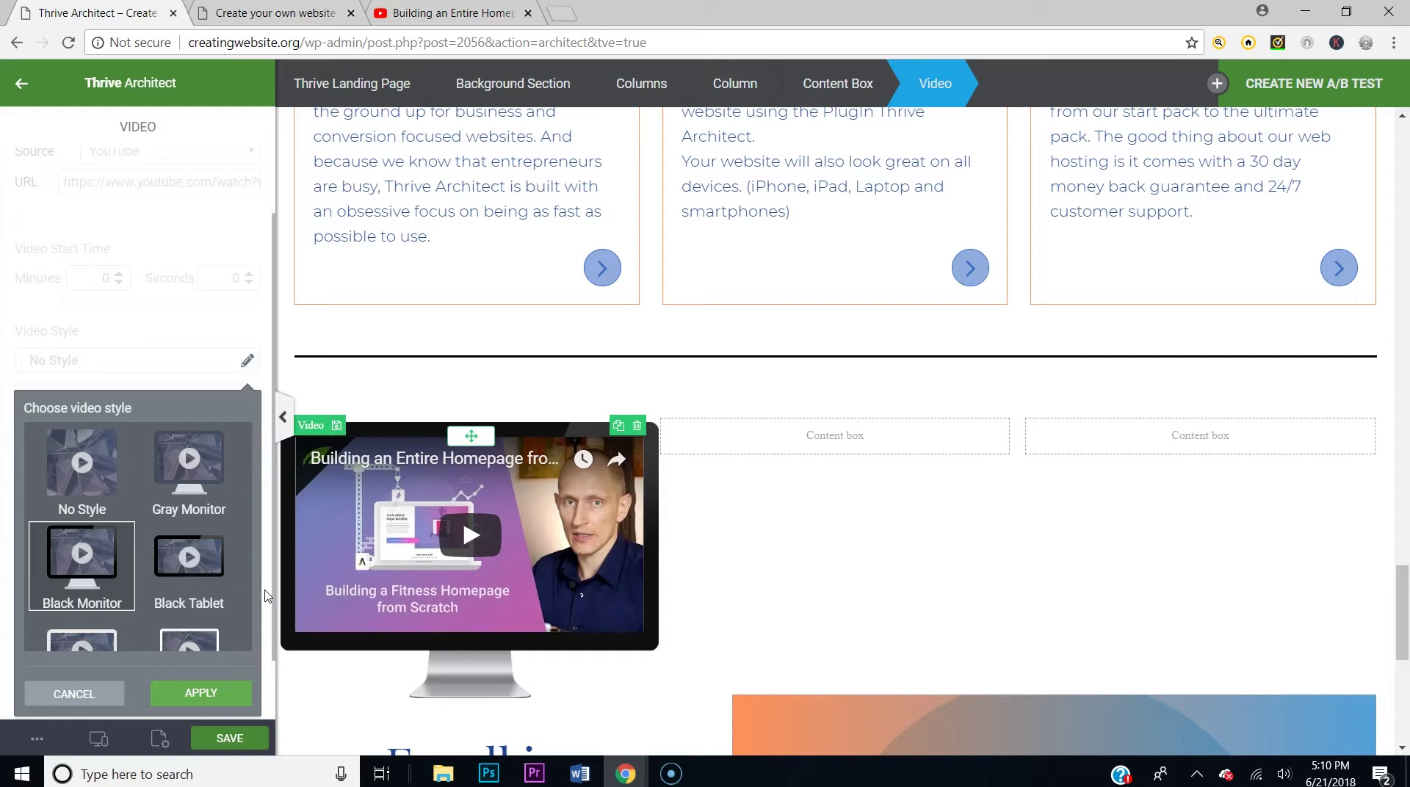
pyautogui.click(220, 562)
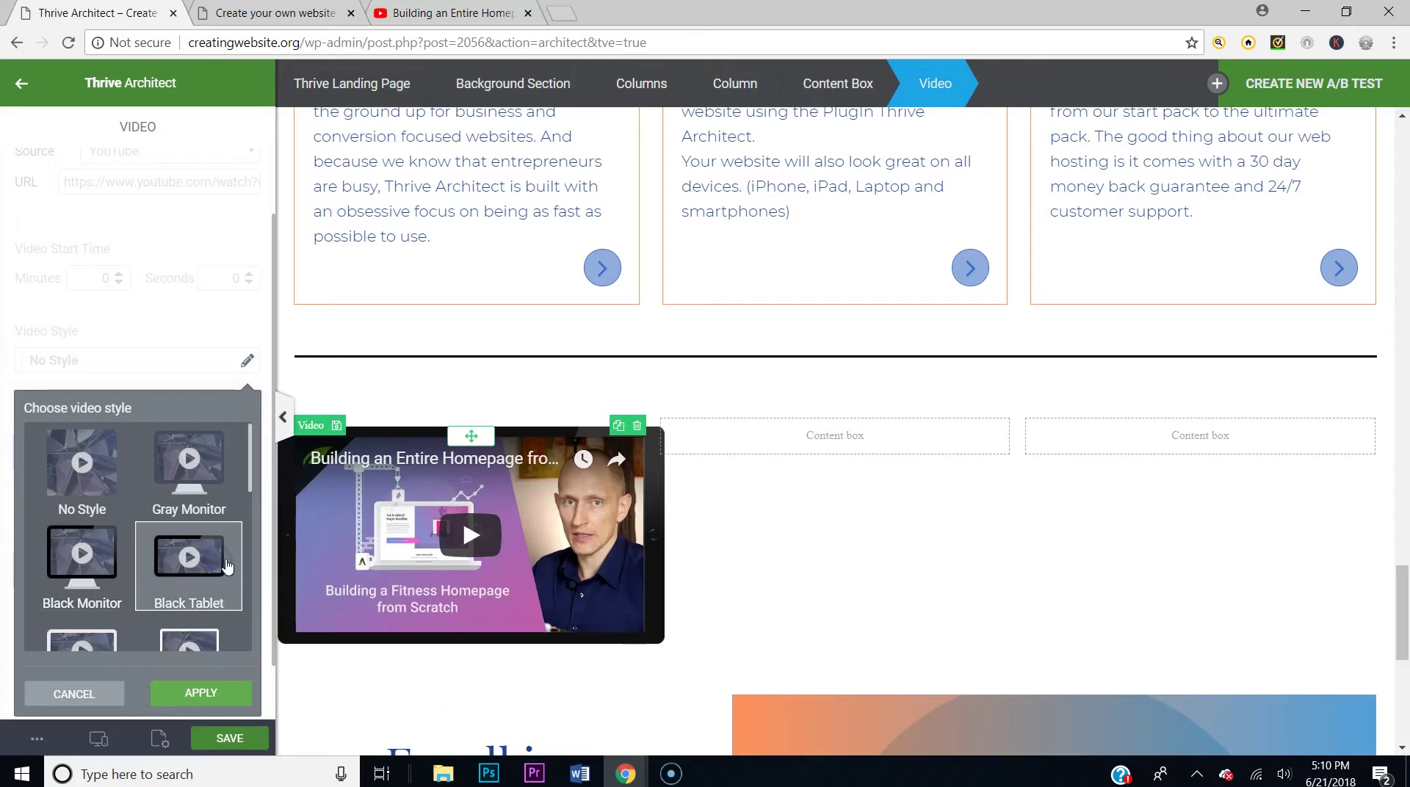
pyautogui.click(829, 531)
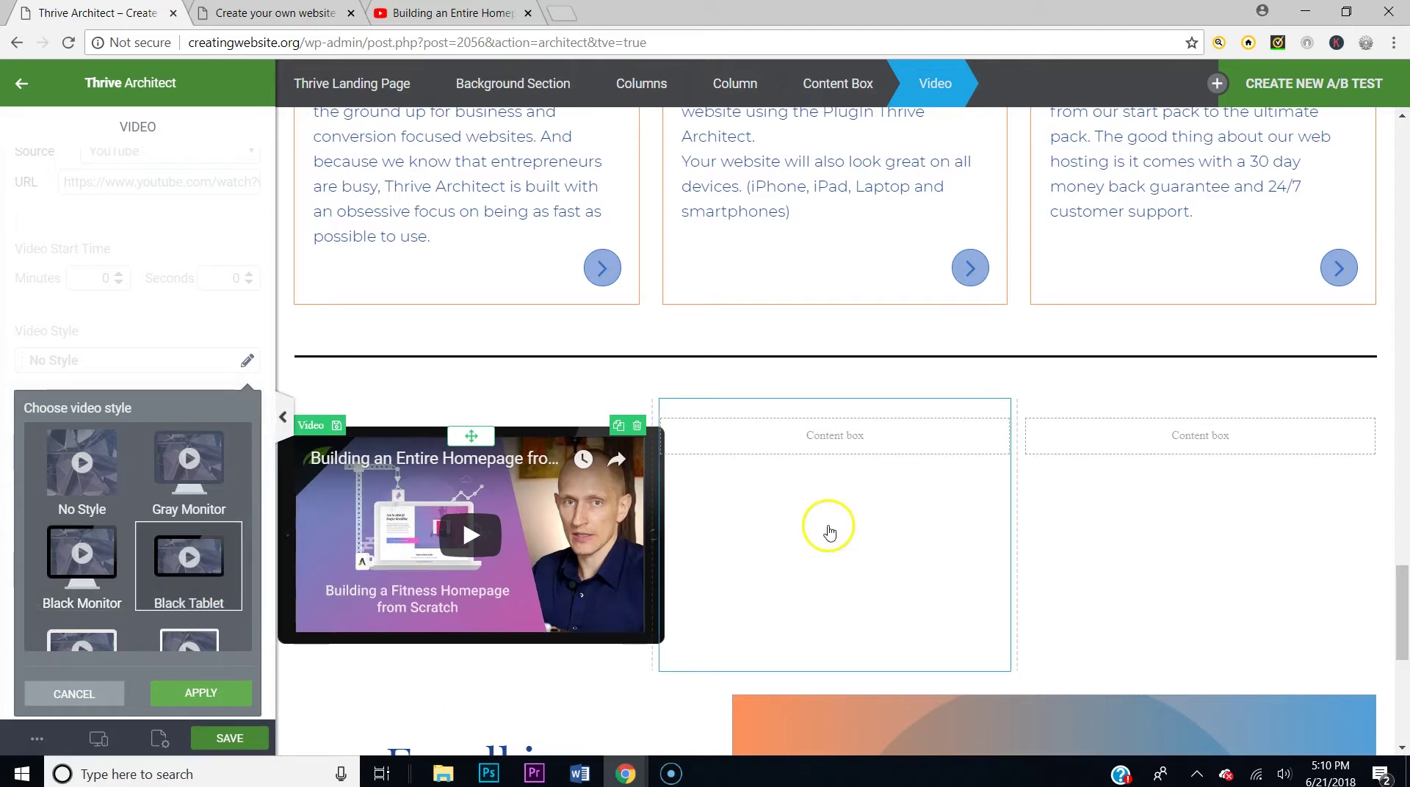
# Duplicate the Black Tablet video twice and move the copies into the second and third columns' content boxes
pyautogui.click(616, 428)
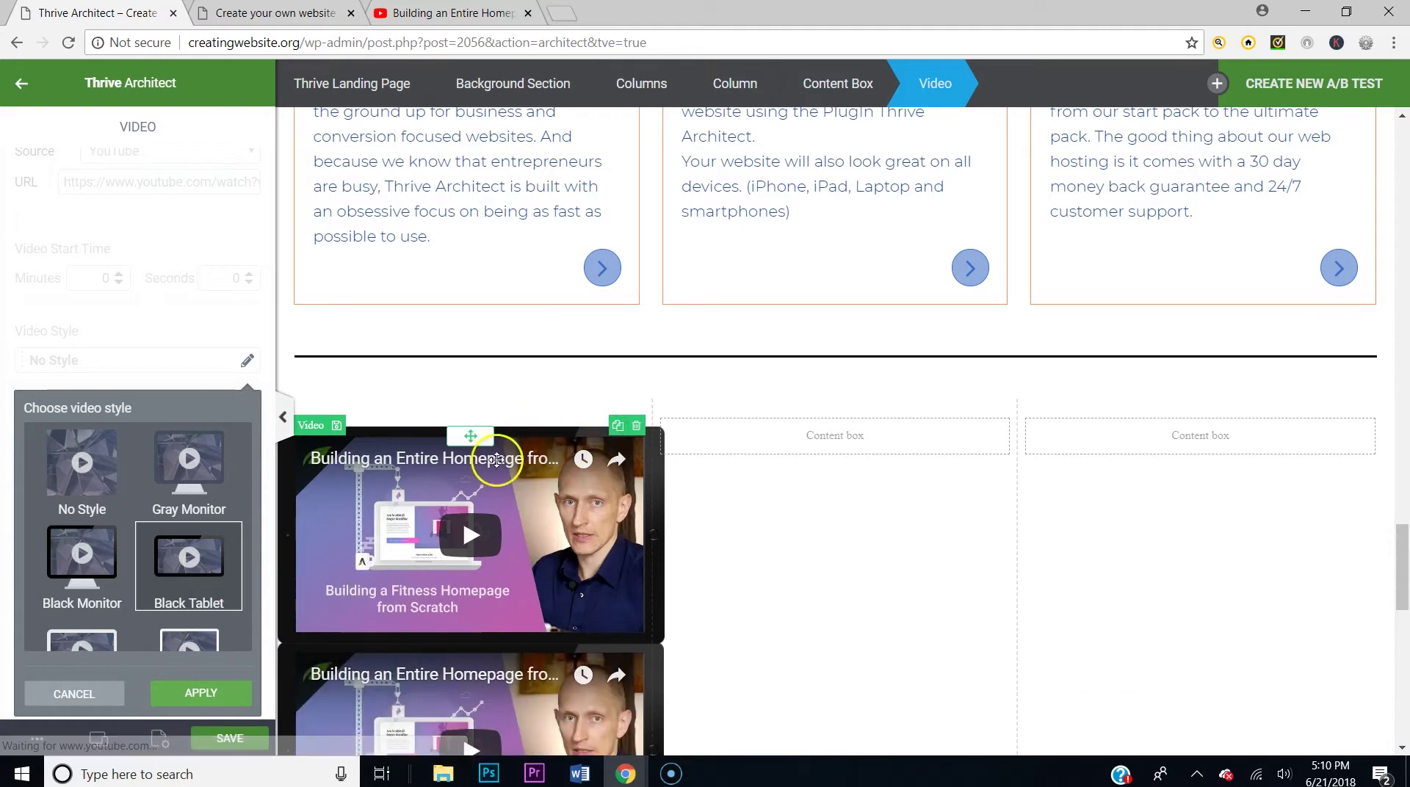
pyautogui.moveTo(473, 439); pyautogui.dragTo(786, 441)
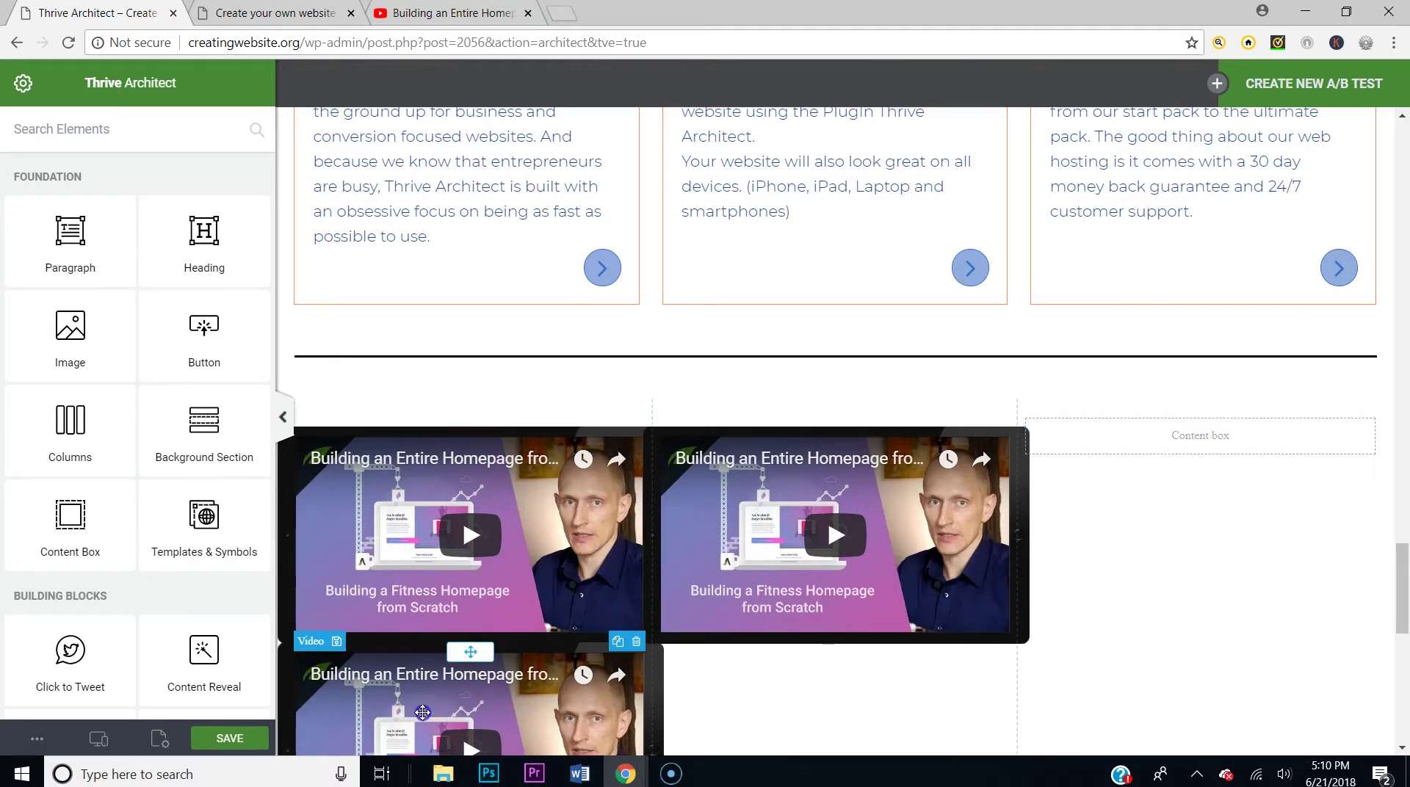
pyautogui.click(469, 664)
pyautogui.moveTo(460, 653); pyautogui.dragTo(1239, 445)
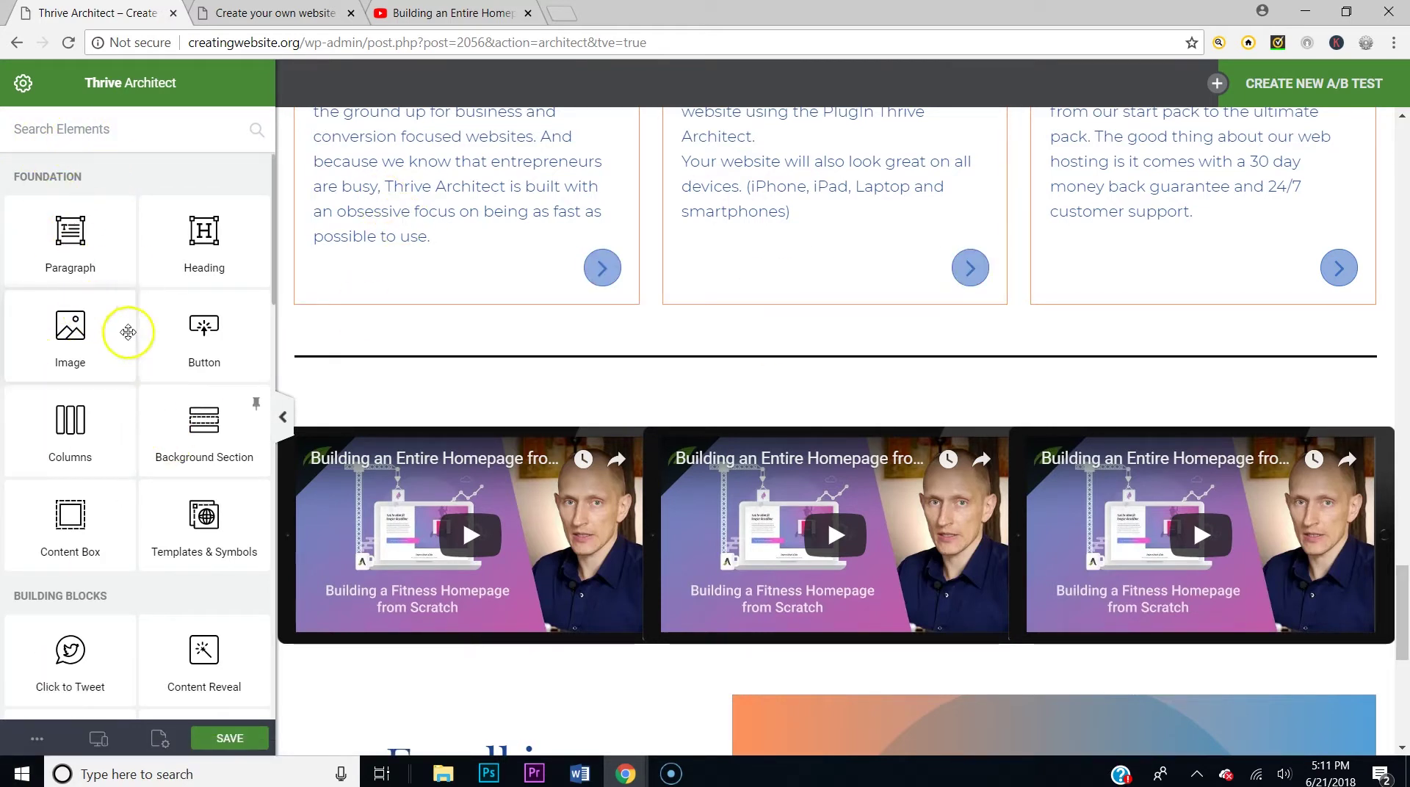
# Set the gutter width of the Columns element holding the three videos to 61 px
pyautogui.click(450, 639)
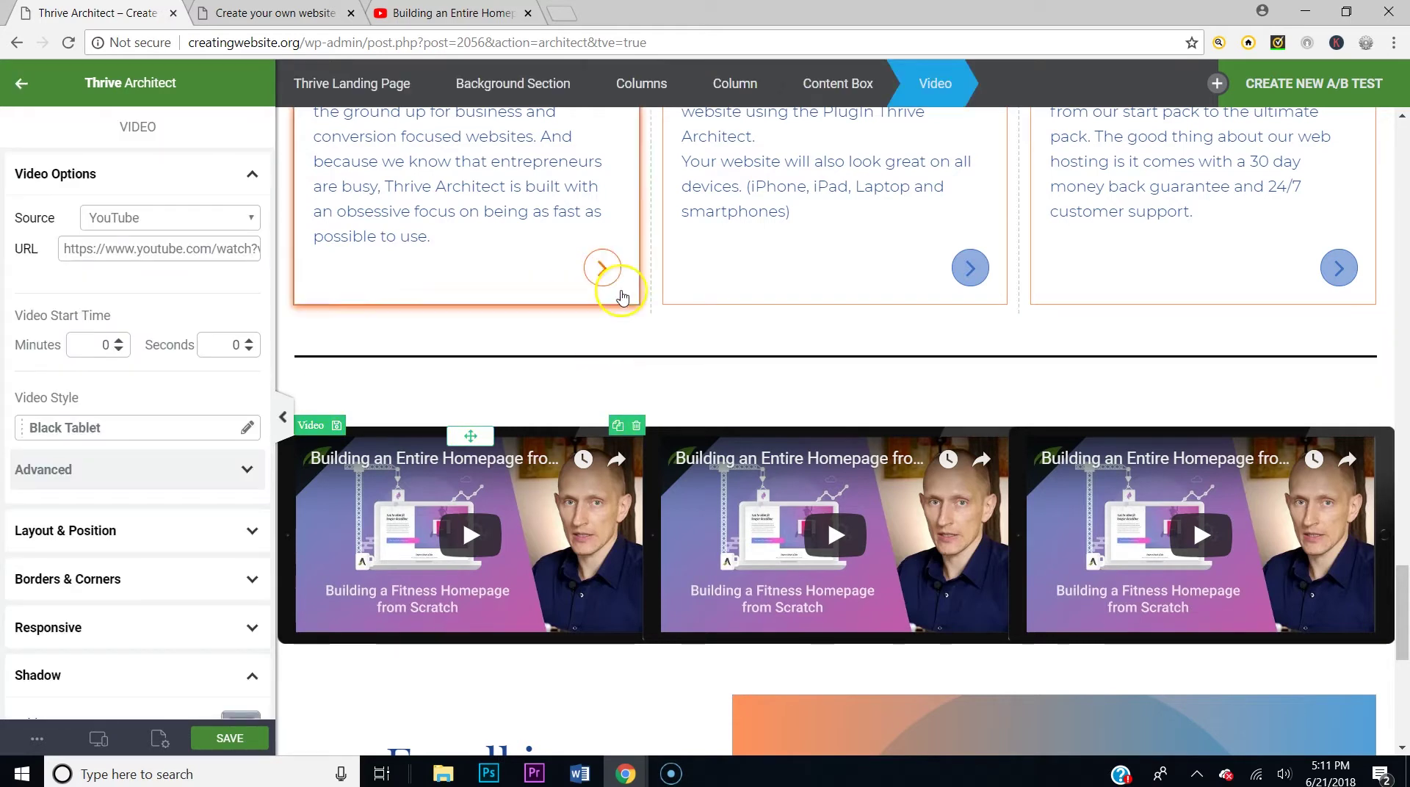
pyautogui.click(838, 83)
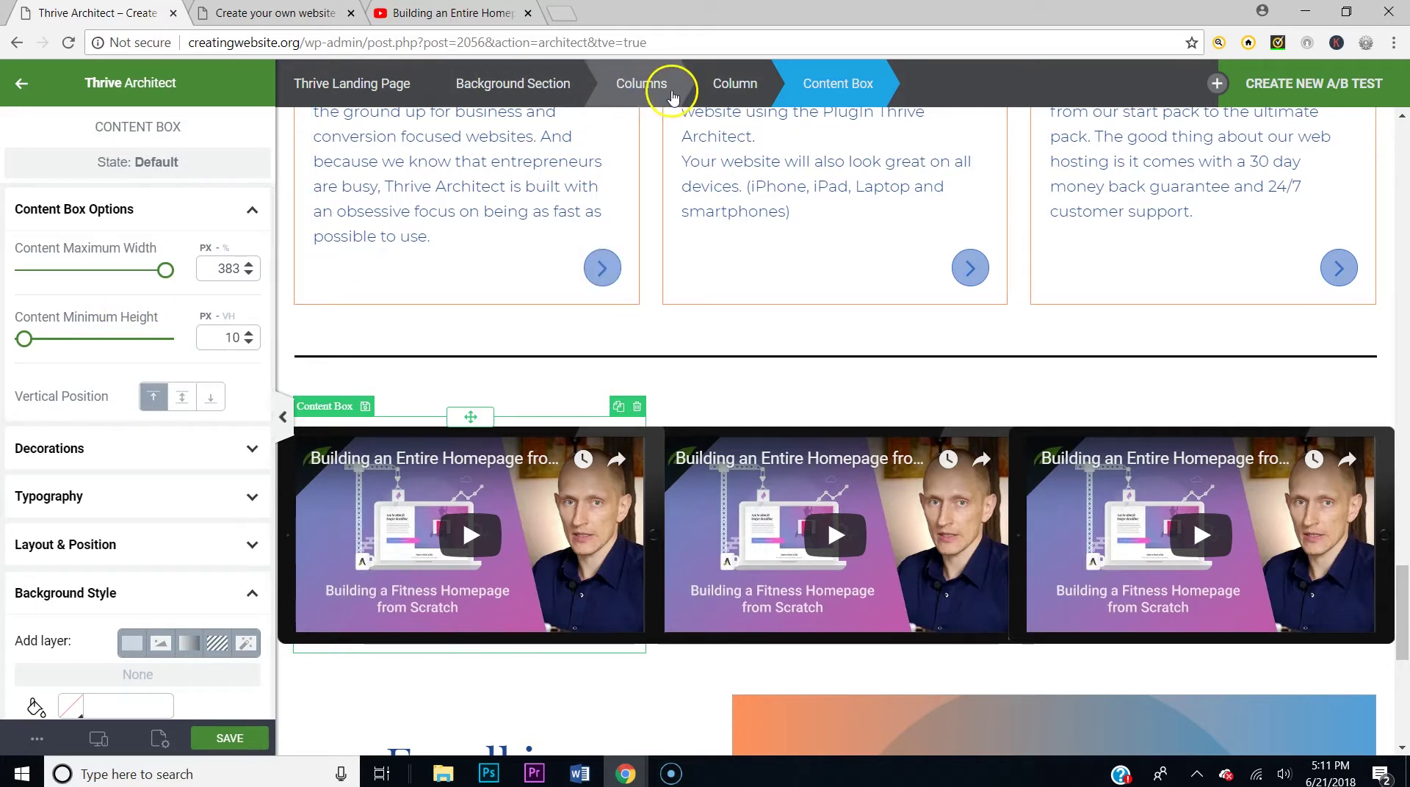
pyautogui.click(721, 83)
pyautogui.click(641, 83)
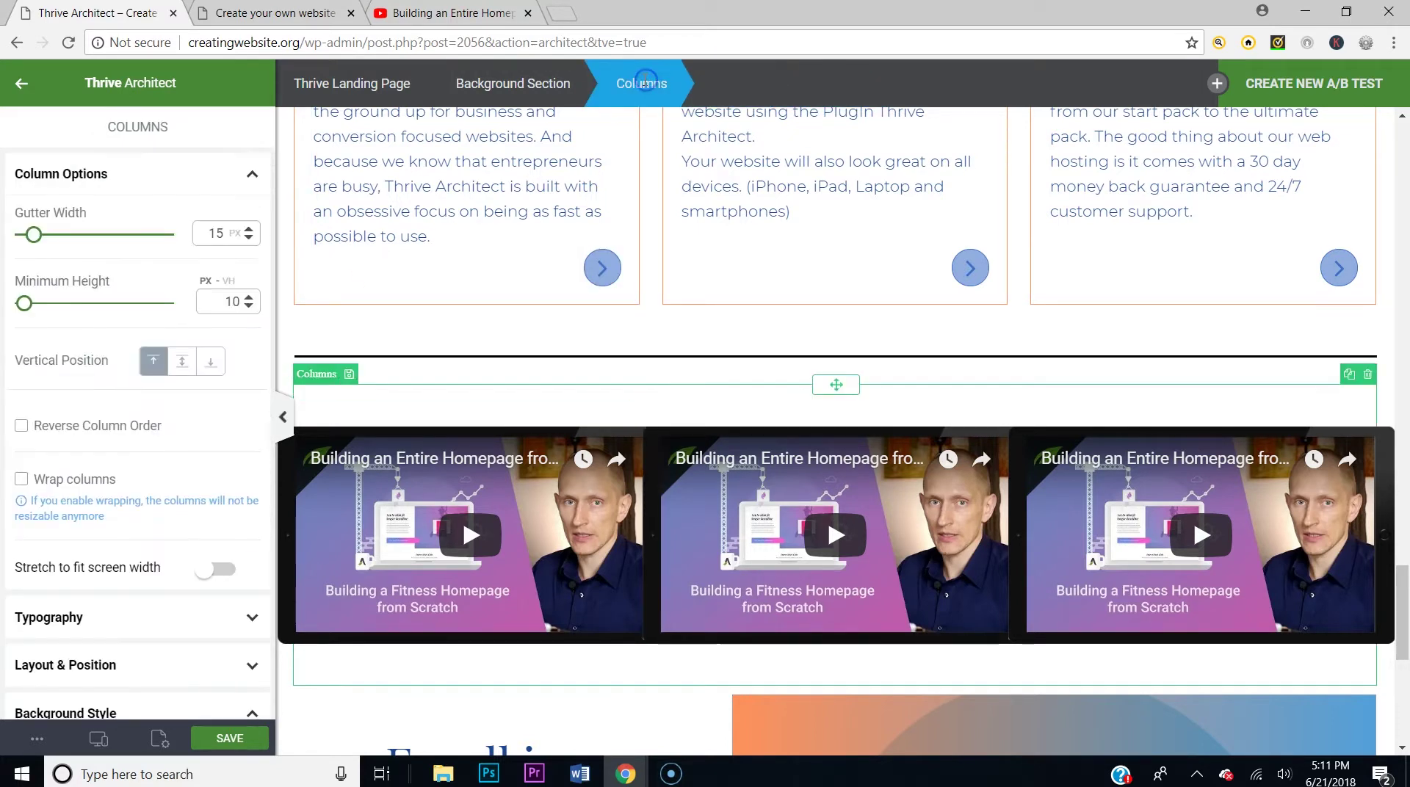
pyautogui.moveTo(35, 237); pyautogui.dragTo(67, 245)
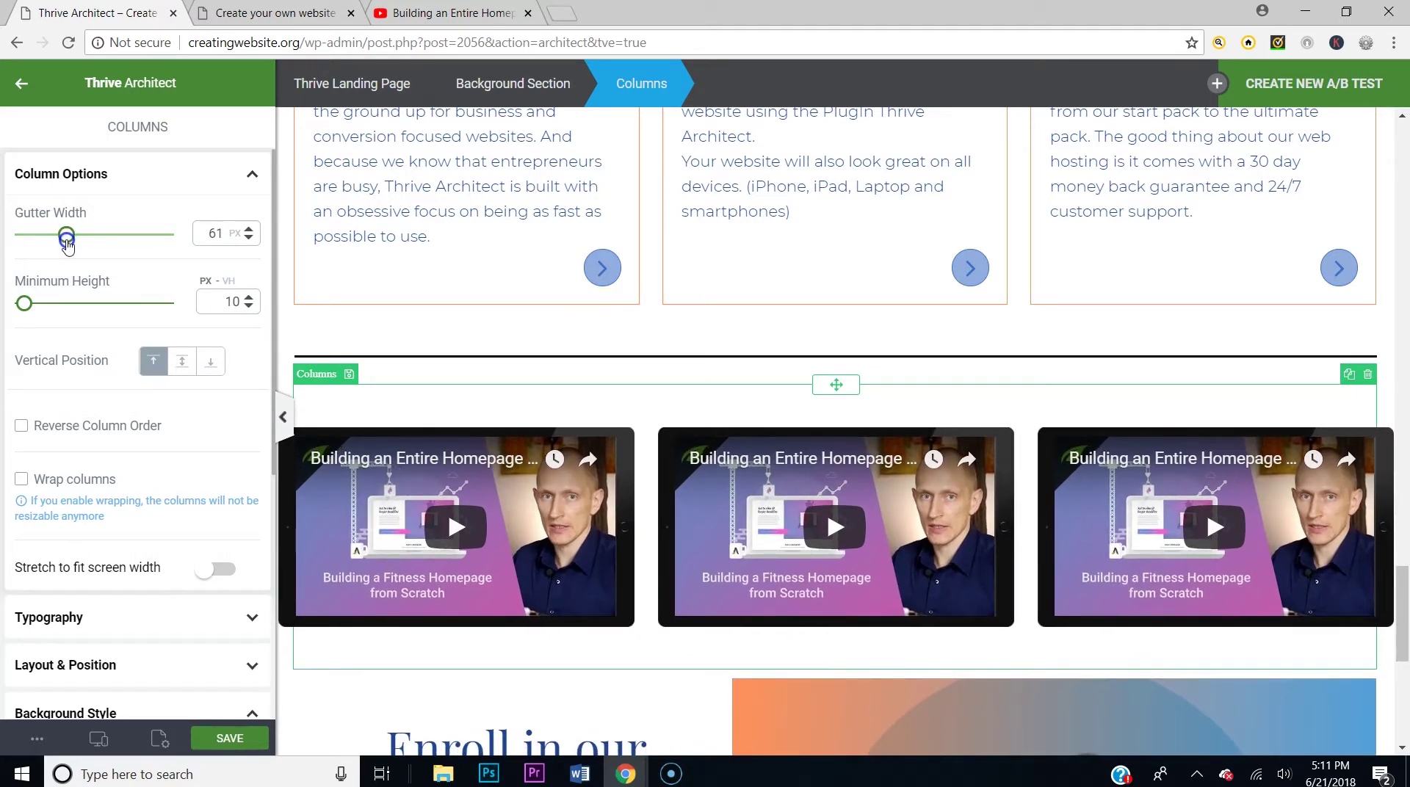
# Save the page and check the three-video row in the 768px Tablet preview
pyautogui.click(217, 749)
pyautogui.moveTo(96, 749)
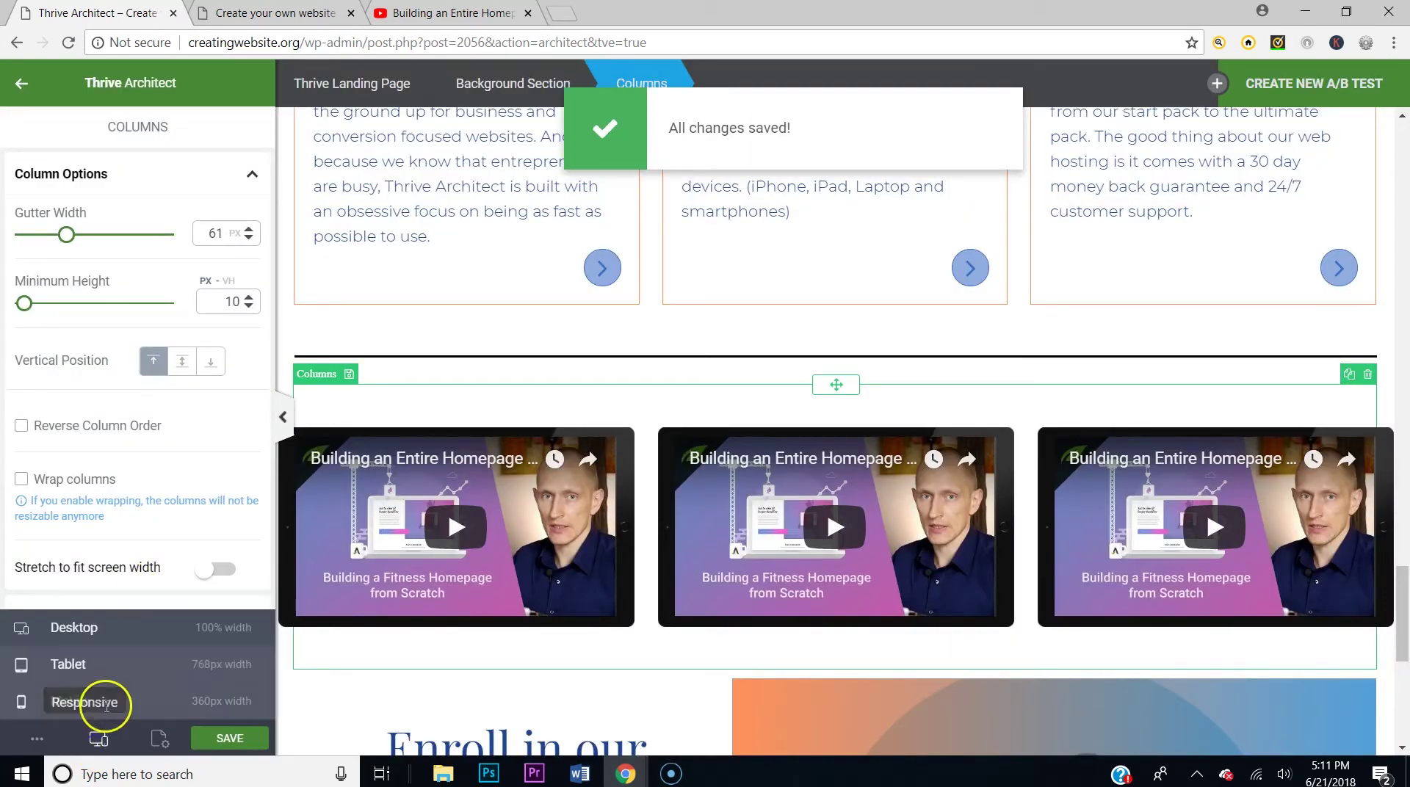
pyautogui.click(110, 664)
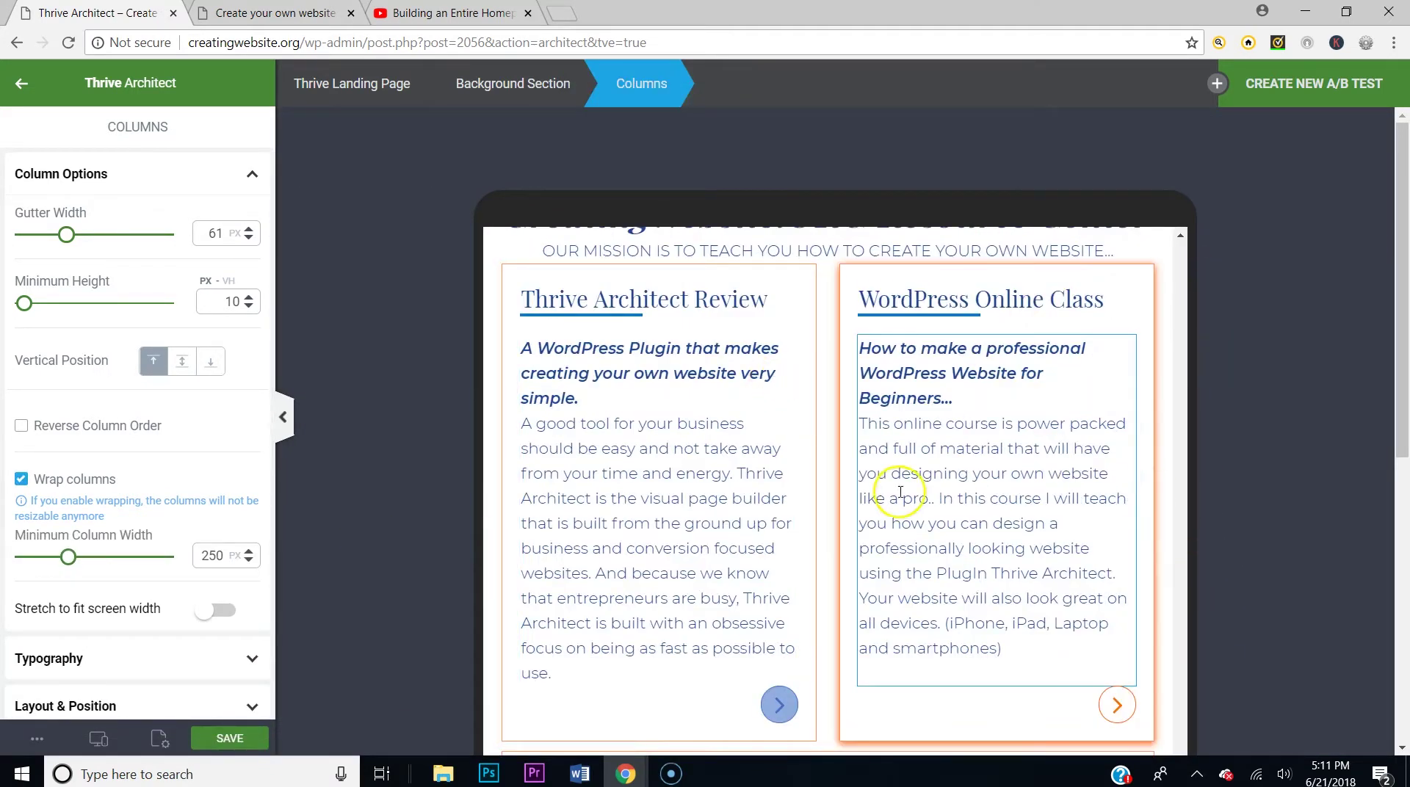
pyautogui.scroll(-10, 891, 485)
pyautogui.scroll(-1, 891, 485)
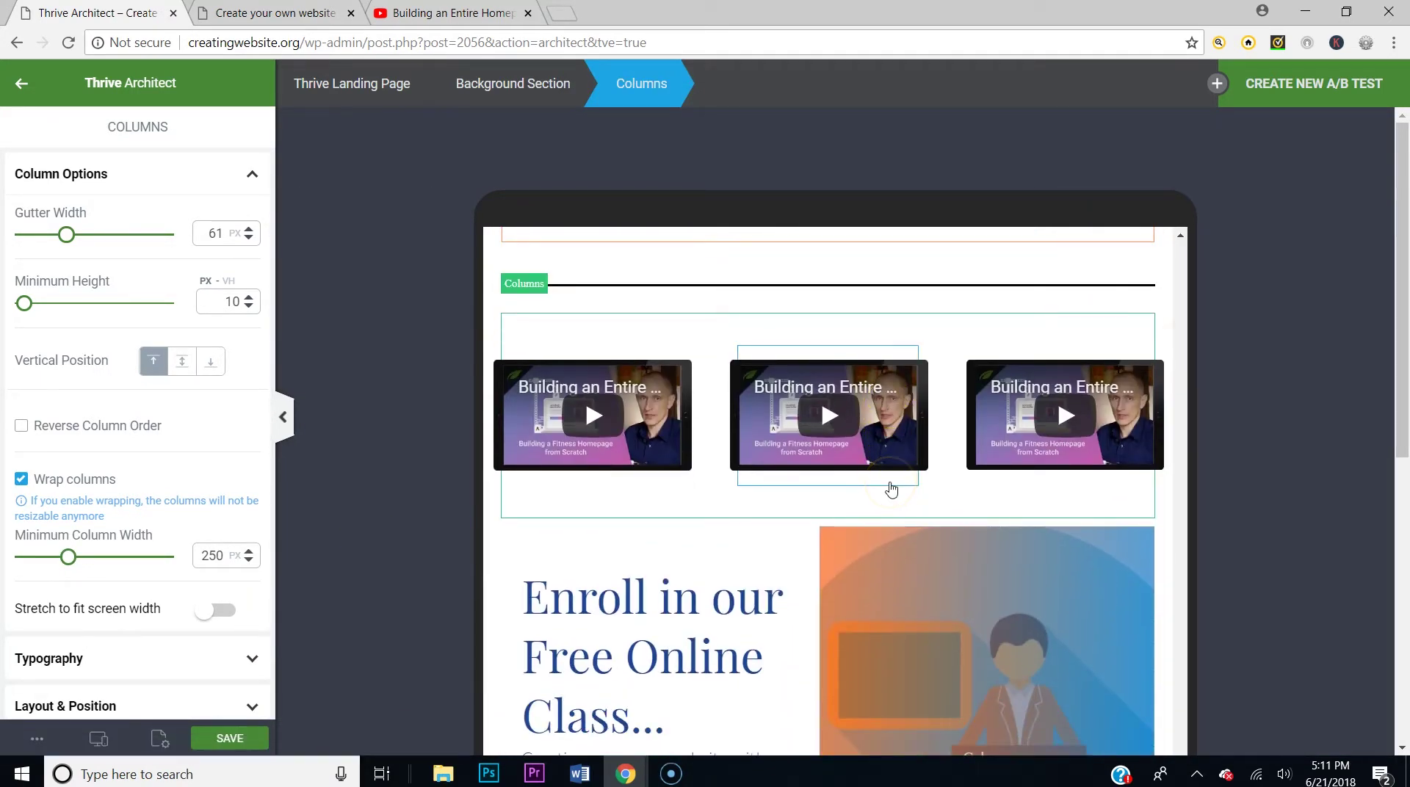
pyautogui.scroll(-8, 890, 488)
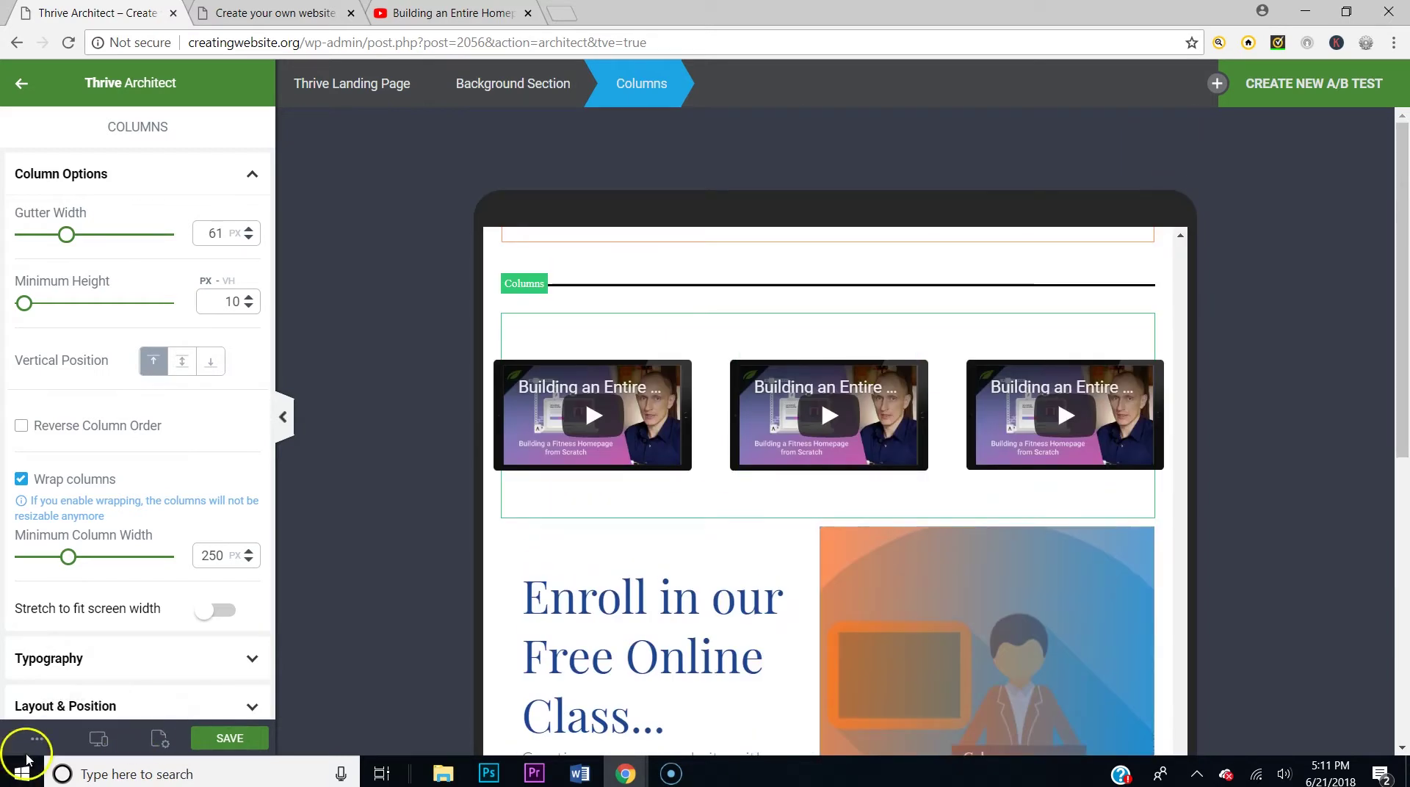
# Check the video row in the 360px Responsive preview and save the page
pyautogui.moveTo(98, 740)
pyautogui.click(98, 709)
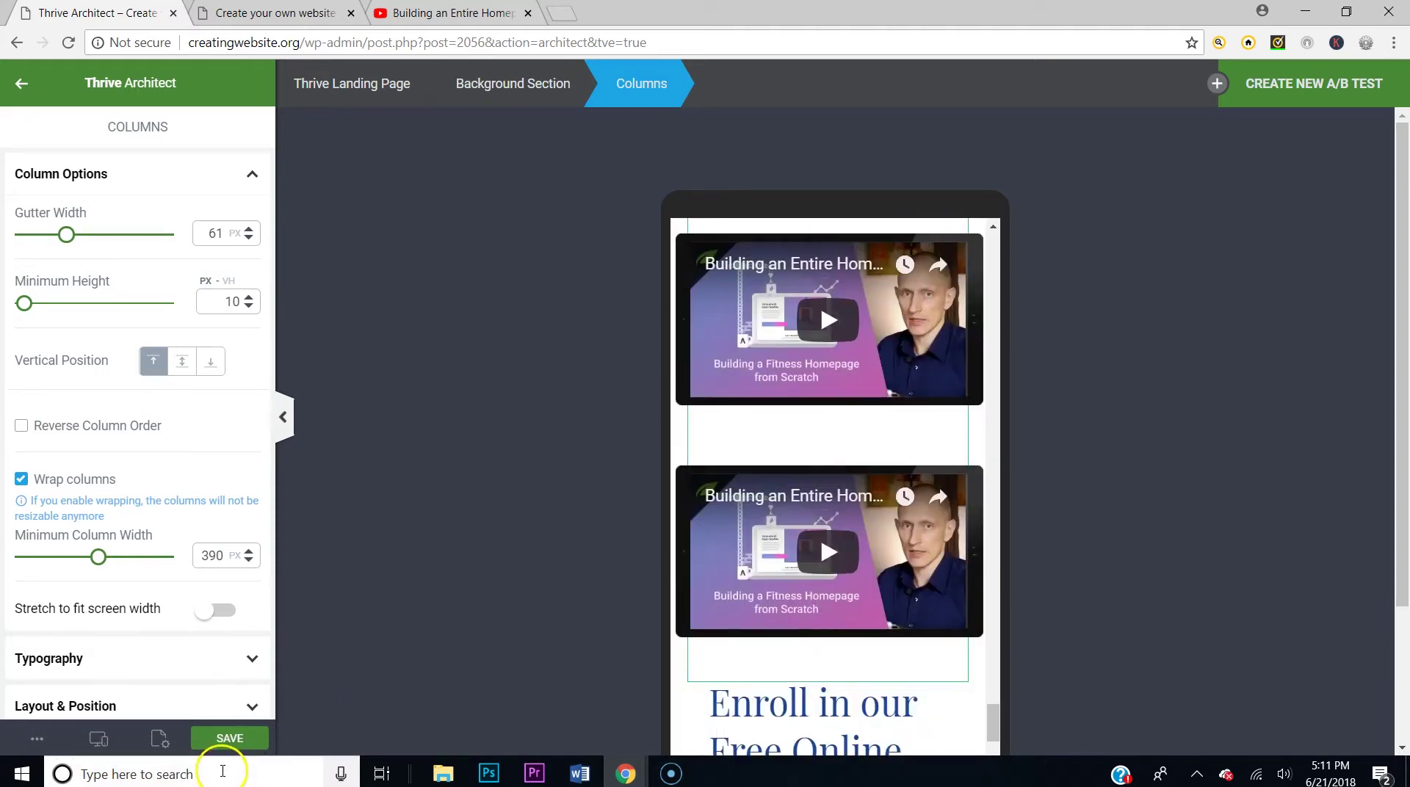
pyautogui.click(230, 739)
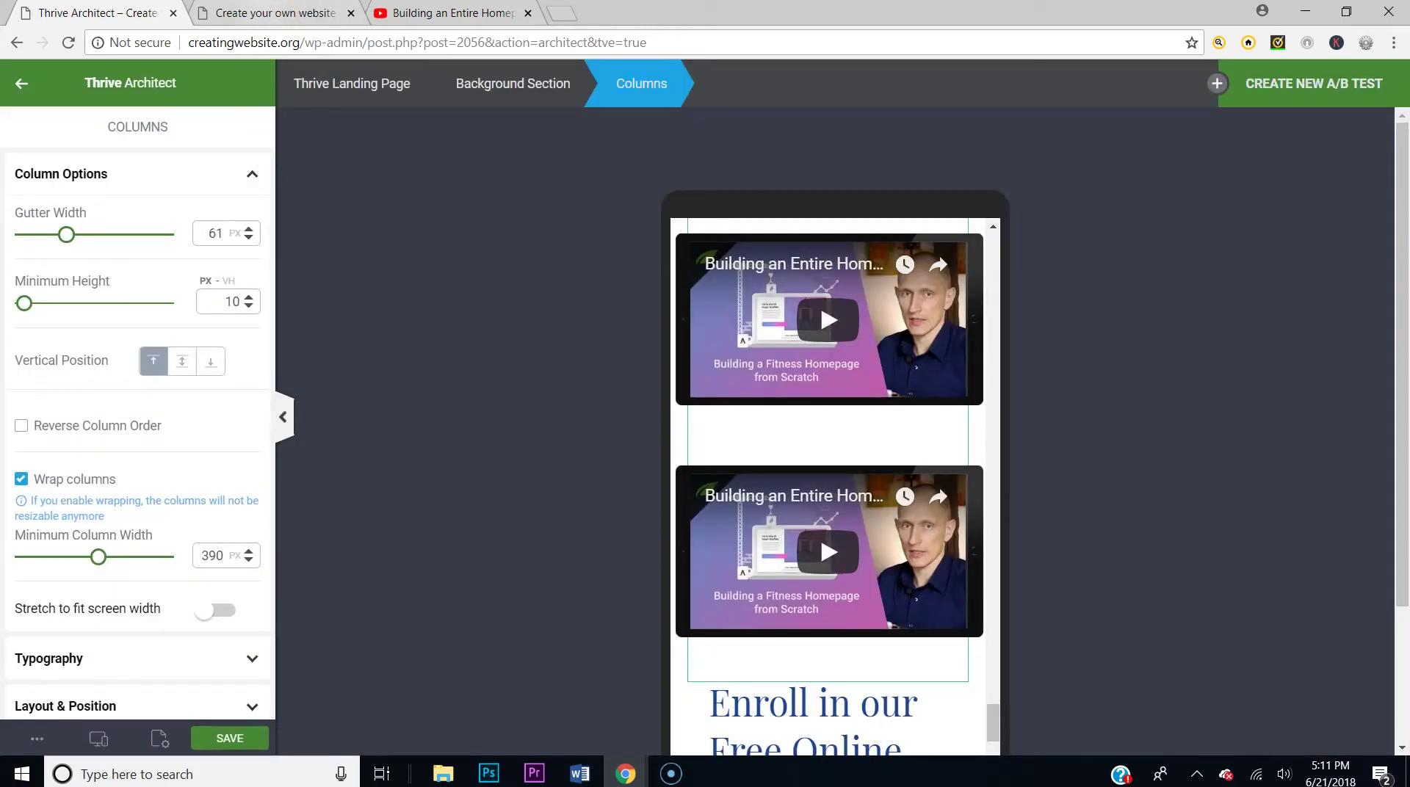
# Switch to the live homepage, reload it, and examine the divider and video row between the Resource Center boxes and the enrollment section
pyautogui.click(268, 13)
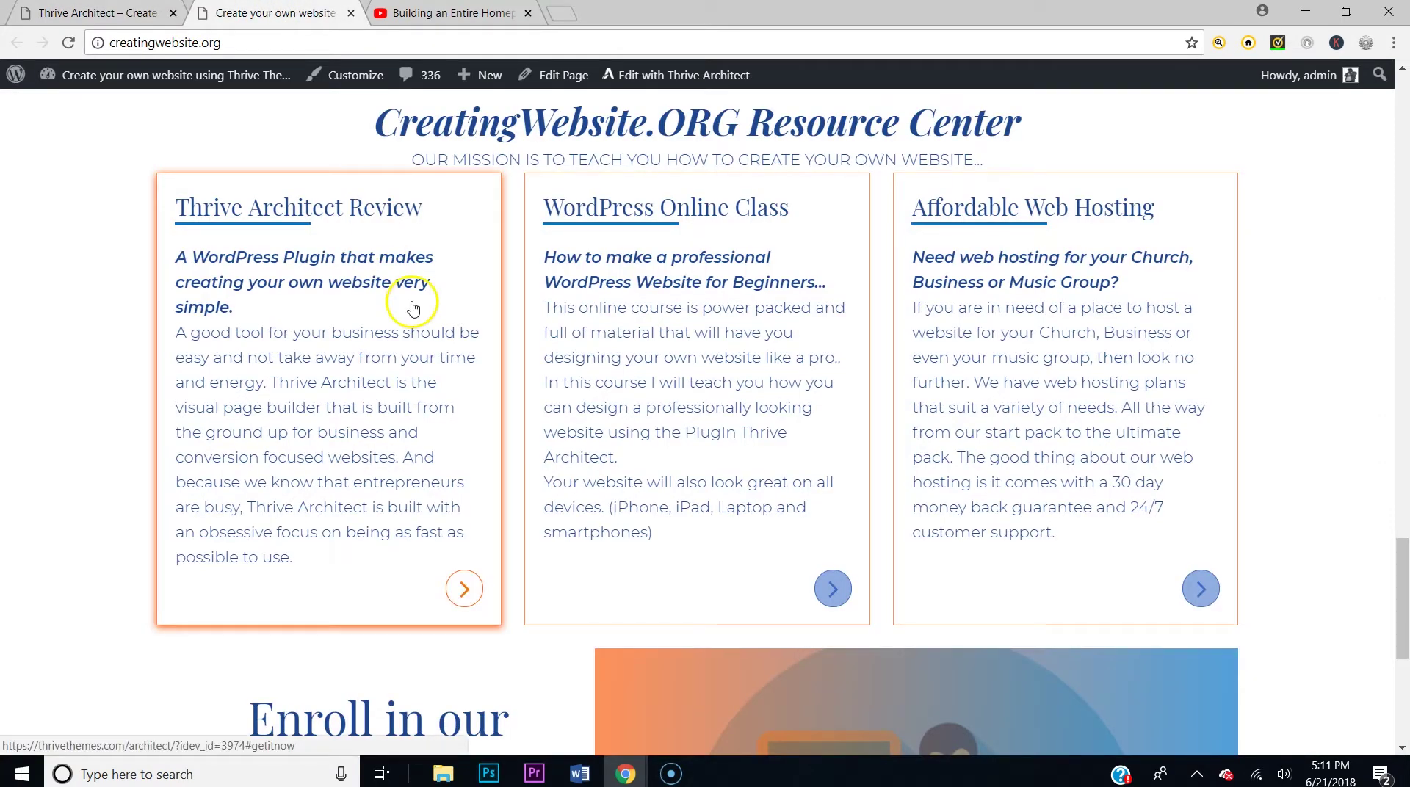
pyautogui.click(72, 44)
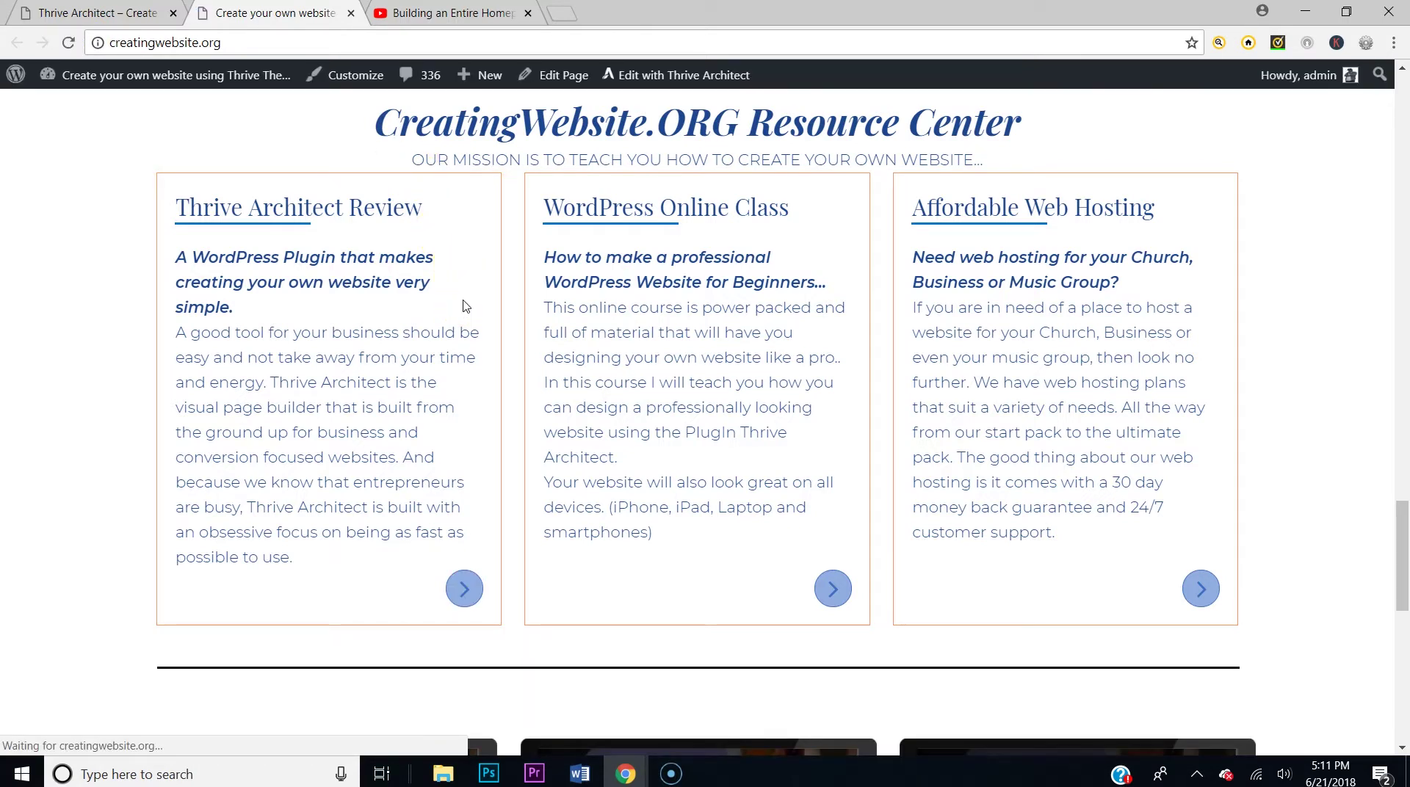
pyautogui.scroll(-5, 464, 307)
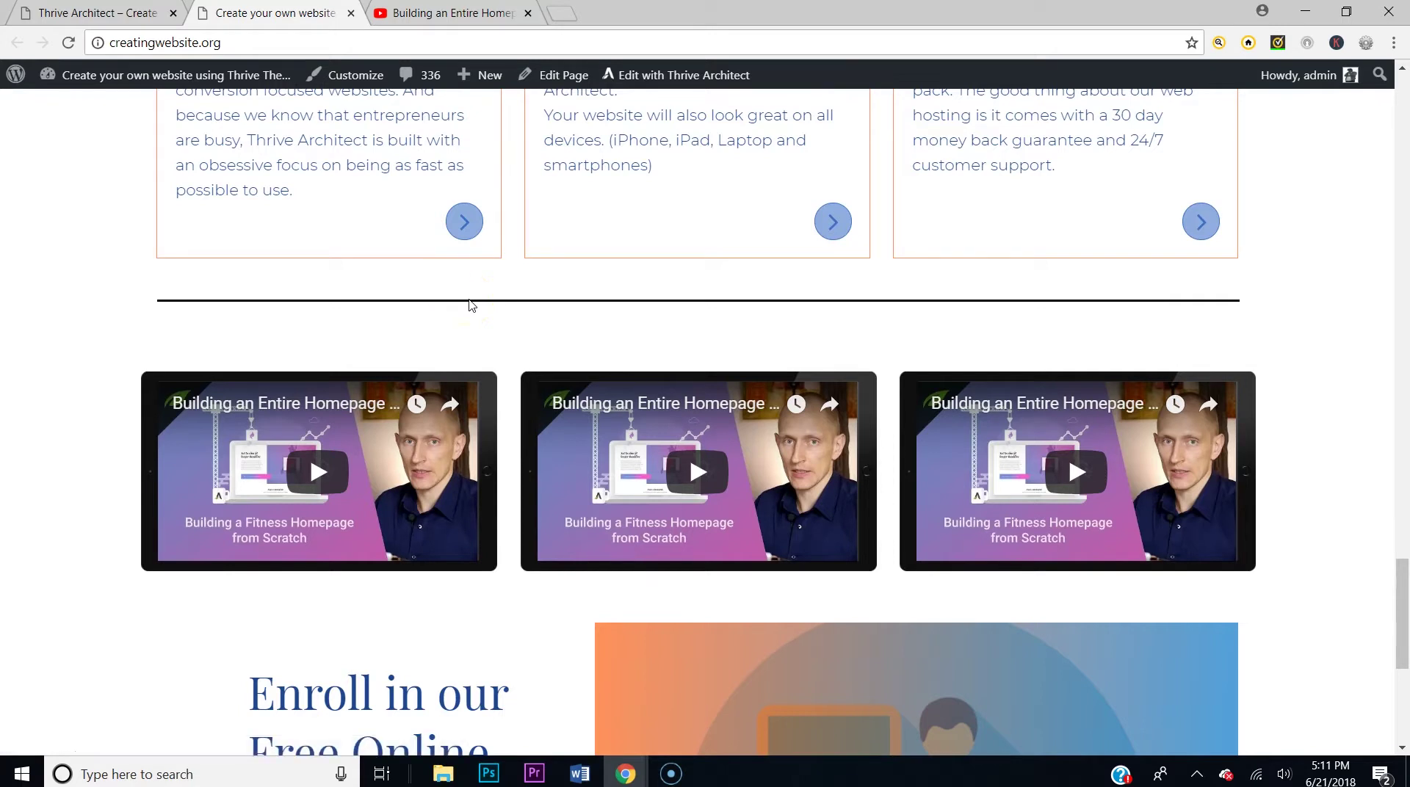
pyautogui.scroll(6, 661, 349)
pyautogui.scroll(1, 646, 338)
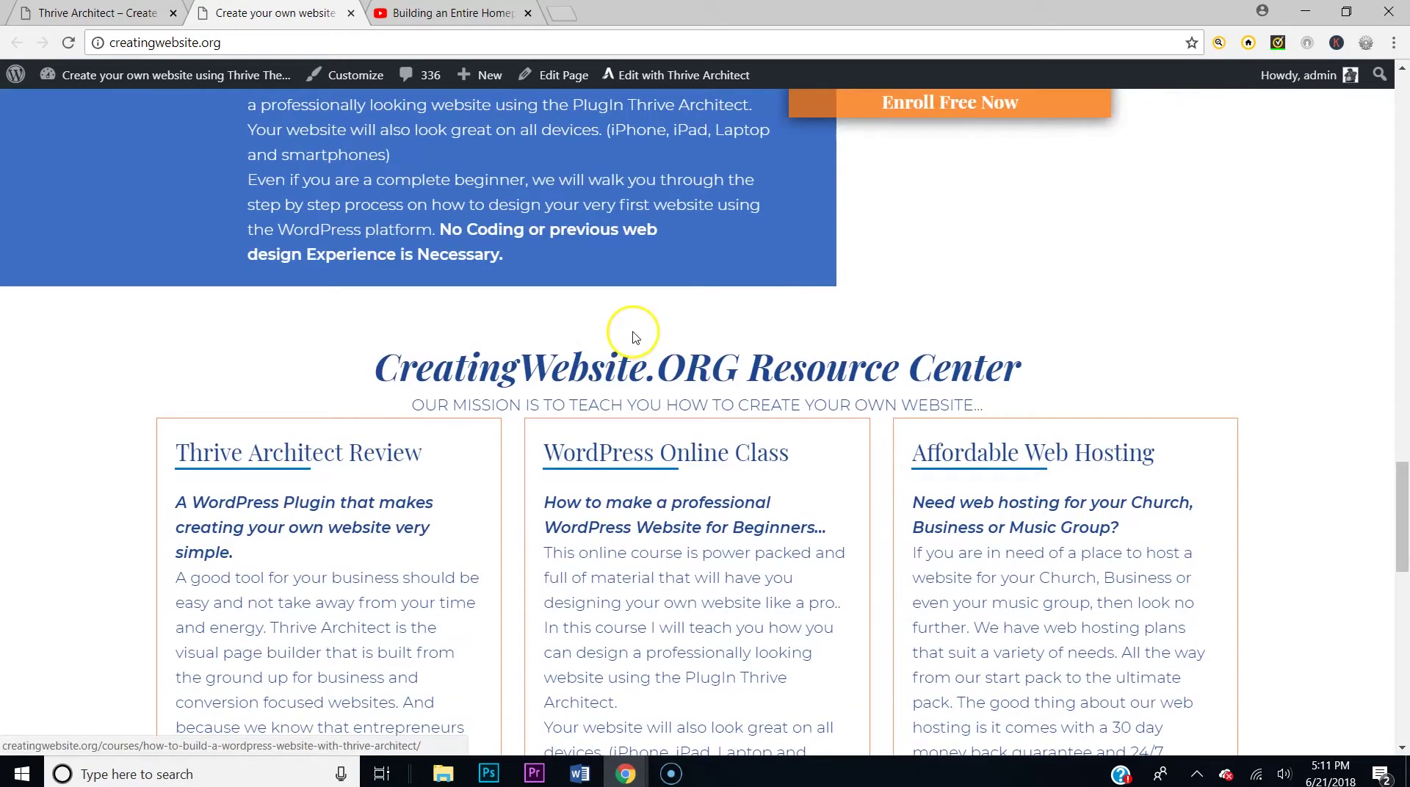
pyautogui.scroll(-4, 624, 367)
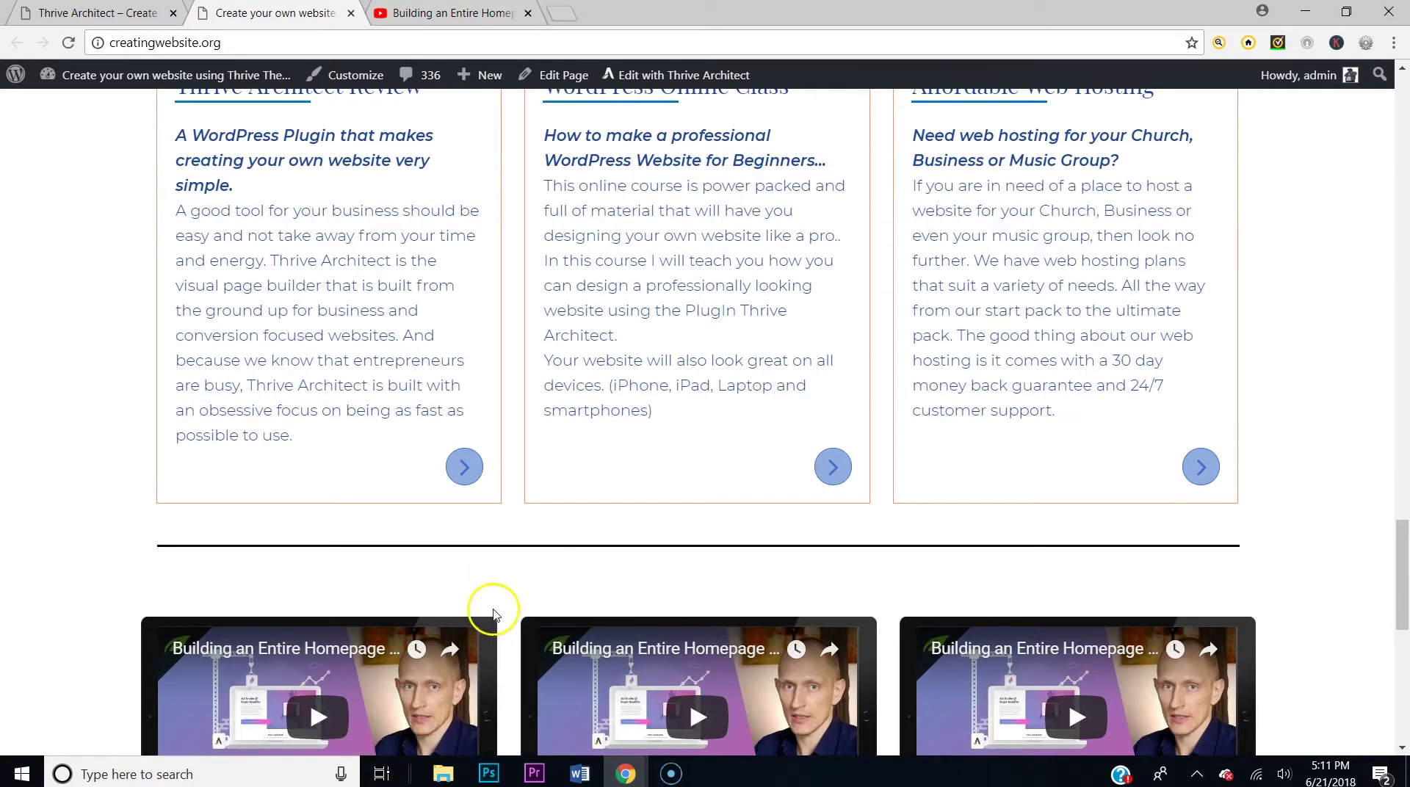
pyautogui.scroll(-7, 656, 591)
pyautogui.scroll(-1, 459, 449)
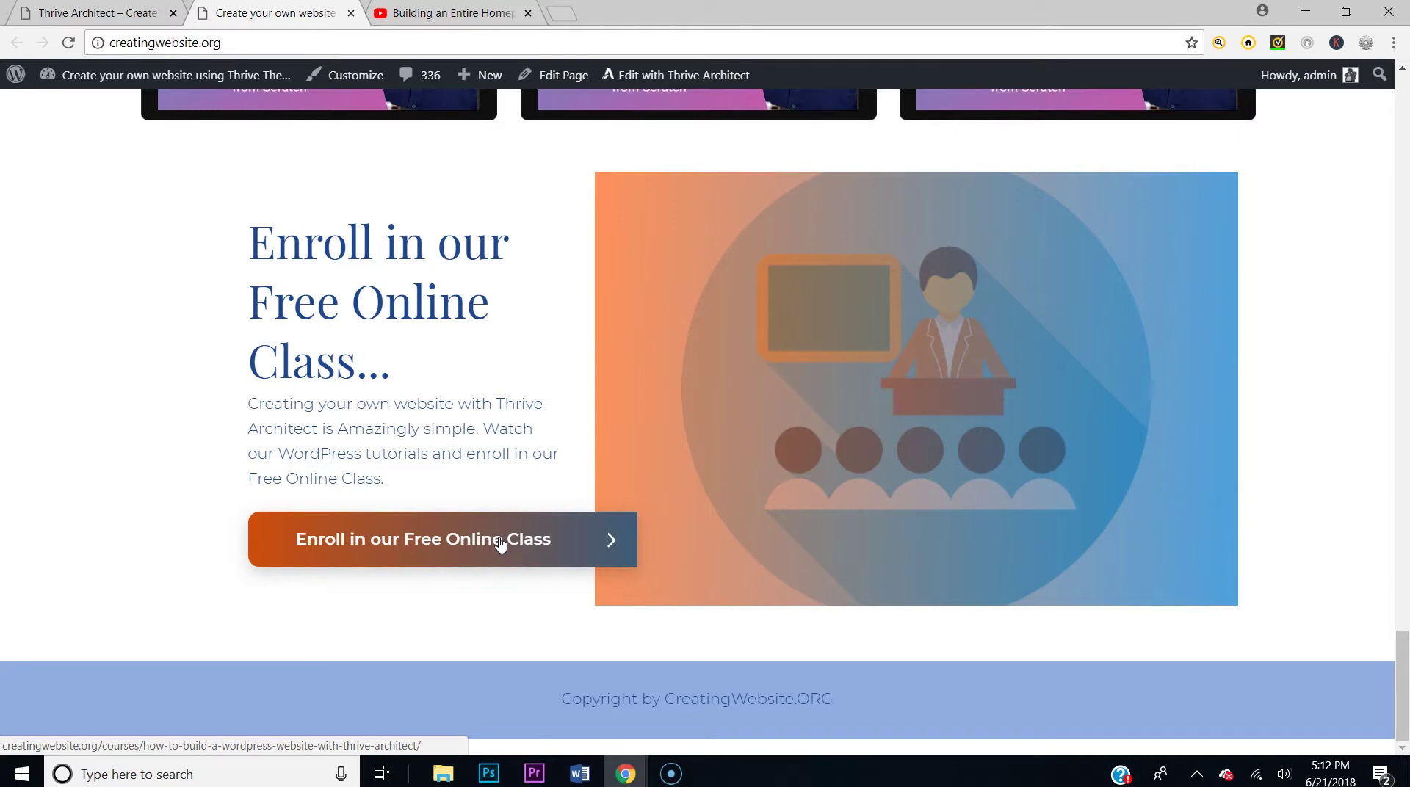
# Review the full live homepage from the header and hosting packages down to the copyright footer
pyautogui.scroll(20, 500, 542)
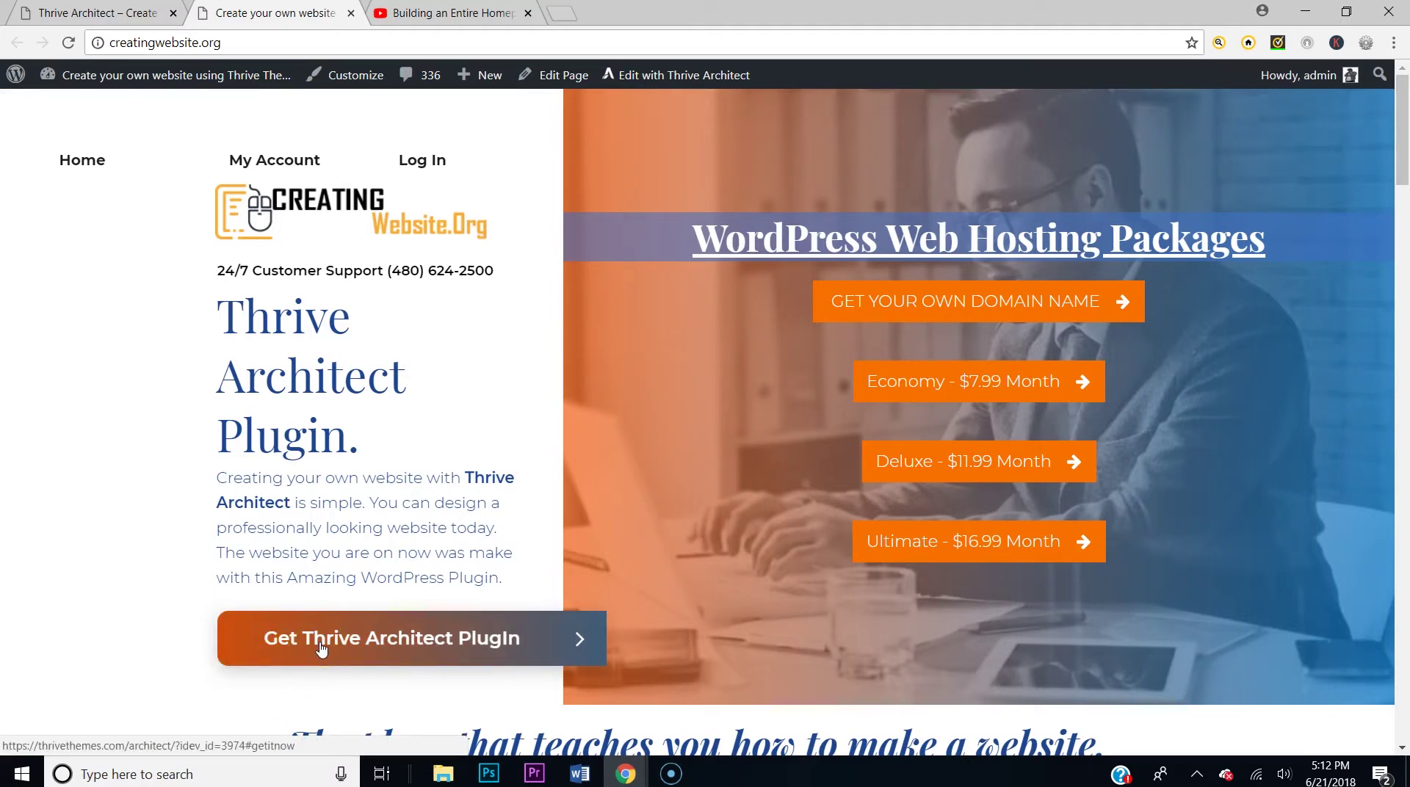
pyautogui.scroll(-15, 332, 512)
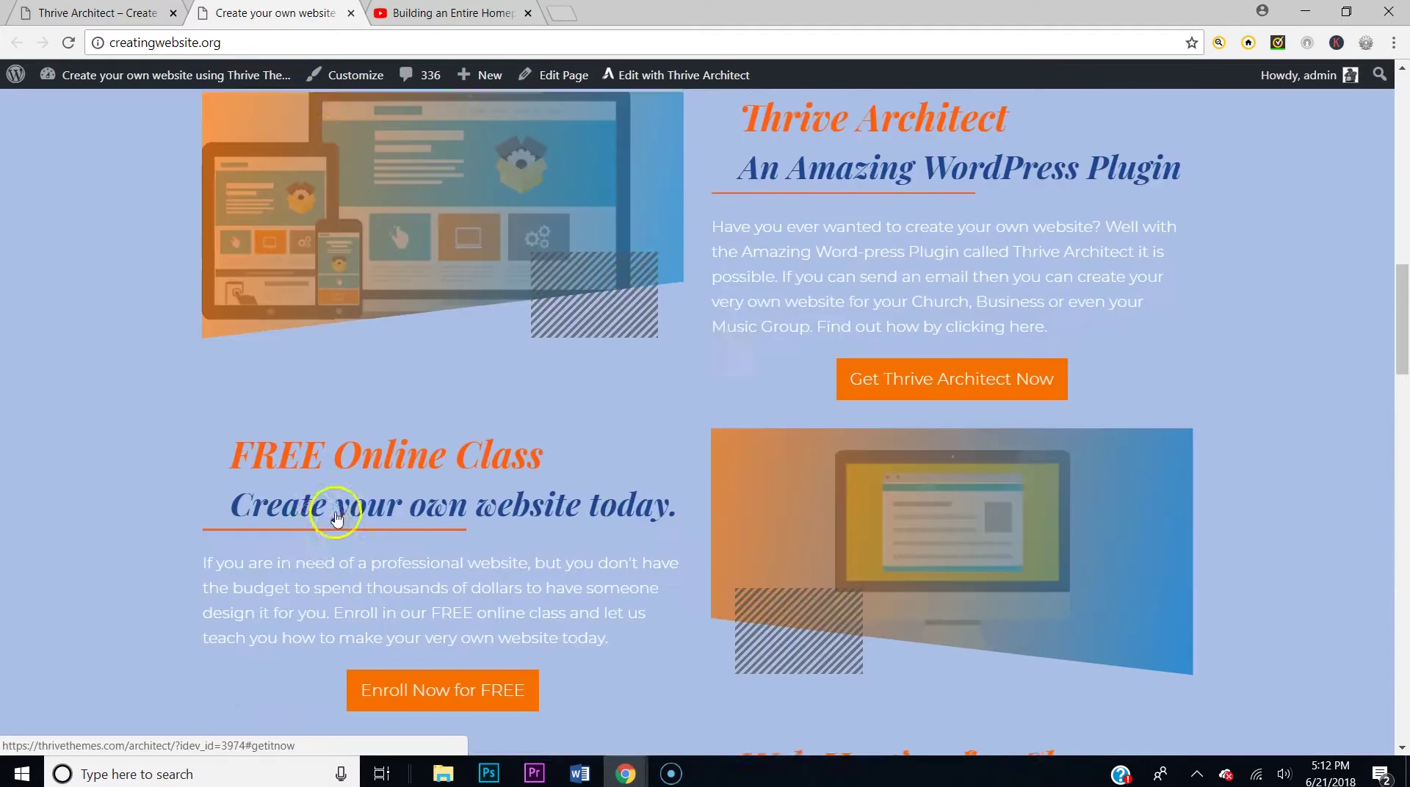
pyautogui.scroll(-20, 311, 515)
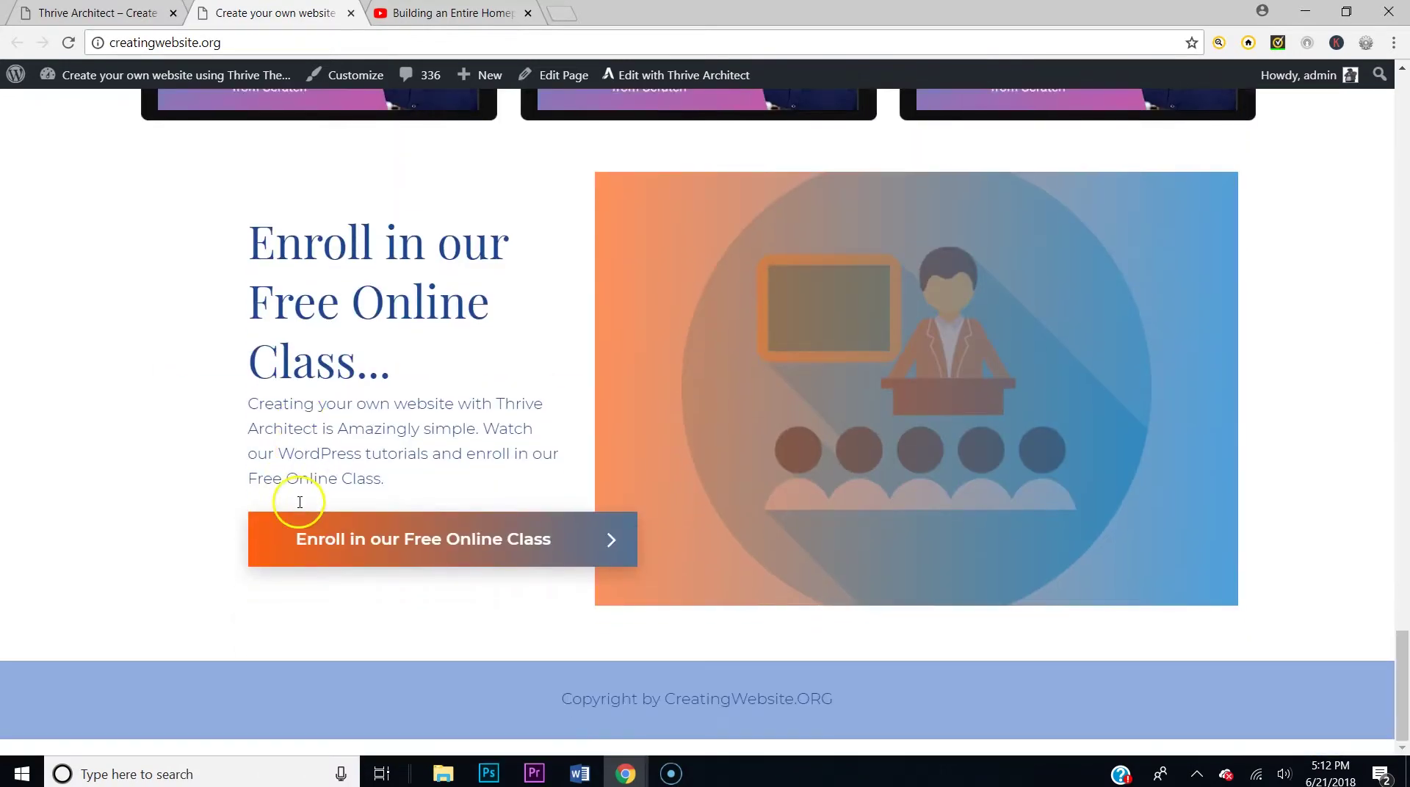
pyautogui.scroll(6, 306, 504)
pyautogui.scroll(15, 298, 507)
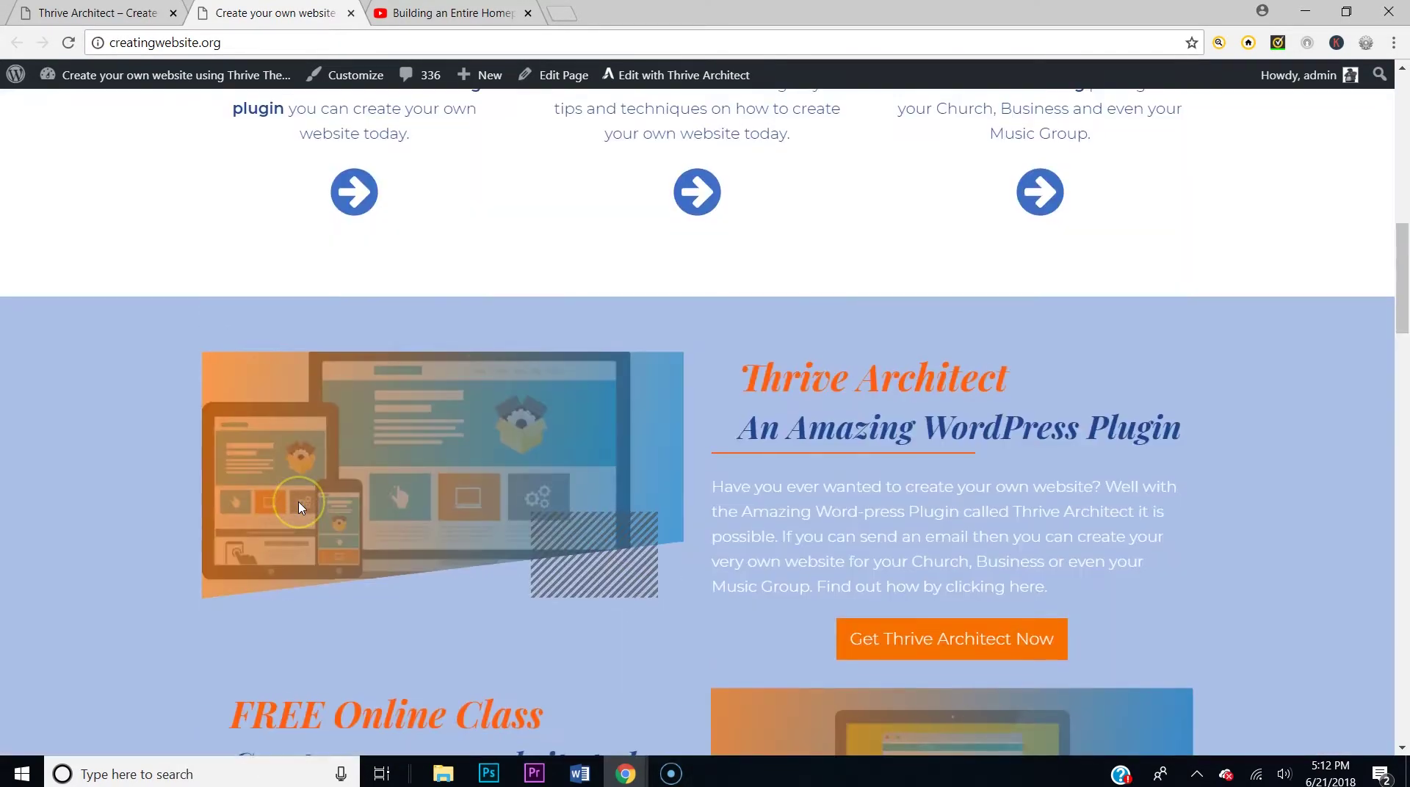